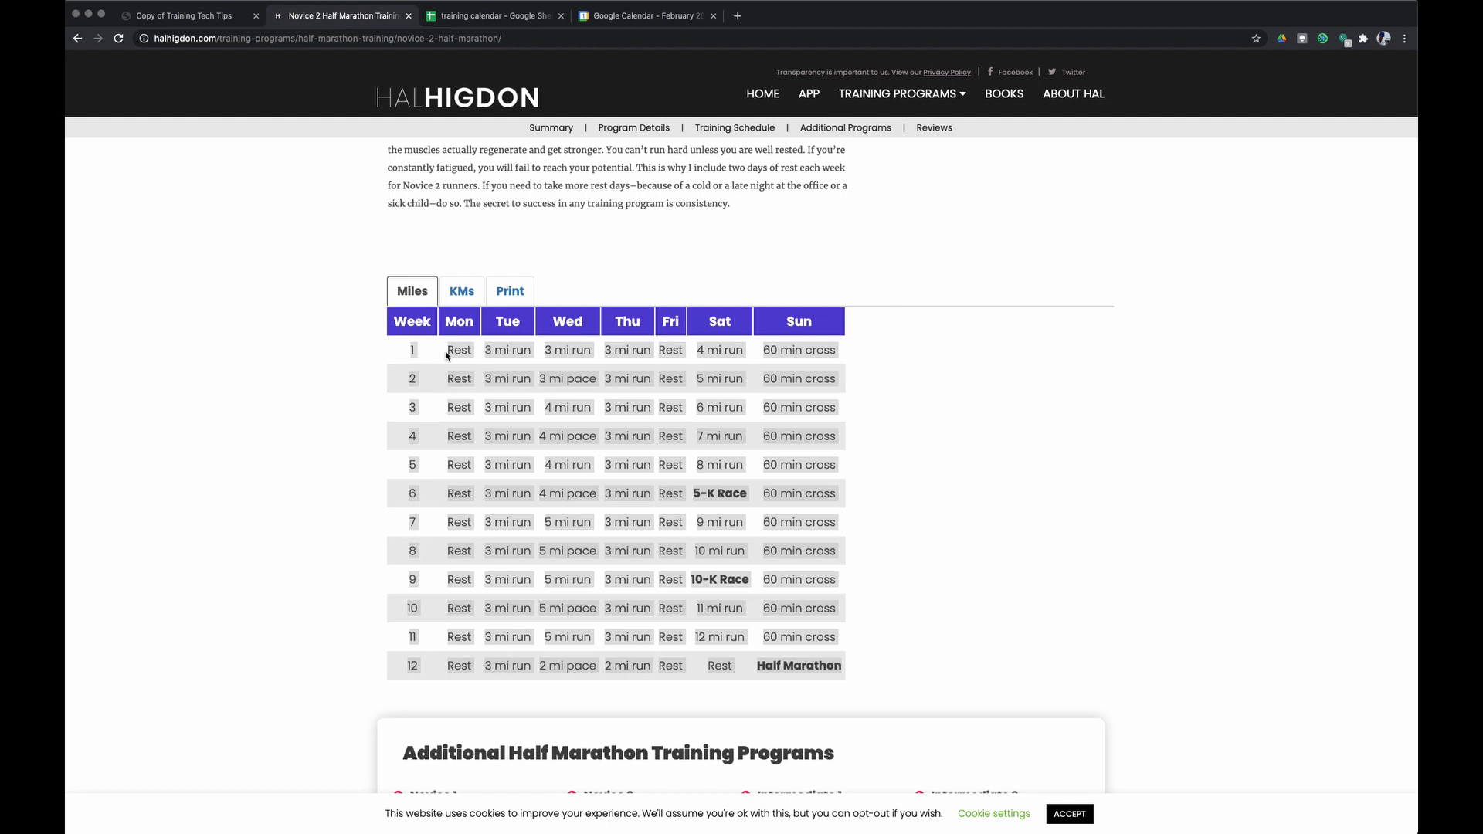
Copy the 12-week miles training schedule from the web page and paste it as values only into cell A2 of the Workouts sheet.
left_click_drag(403, 352, 832, 673)
right_click(826, 667)
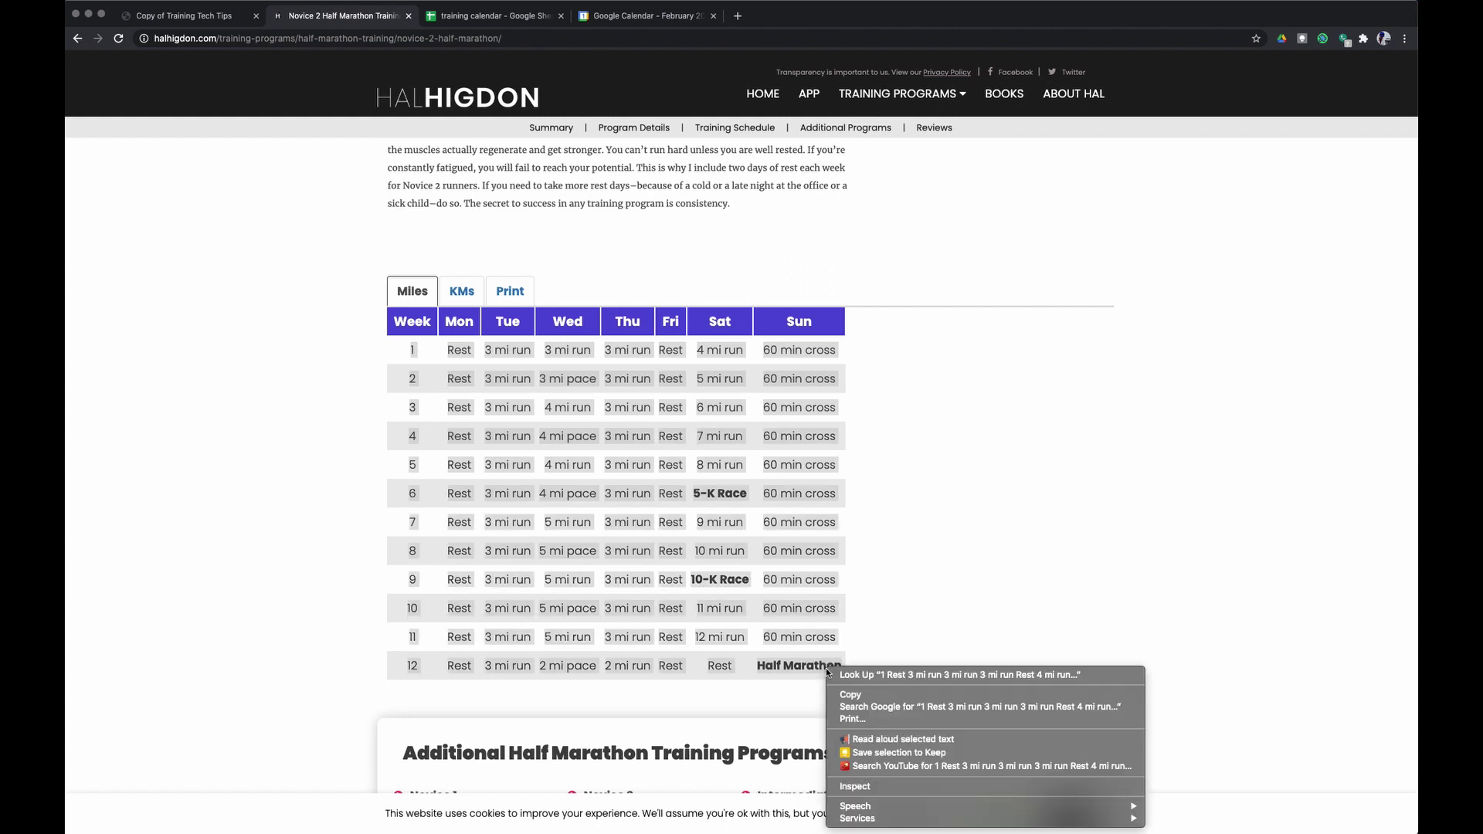
left_click(862, 697)
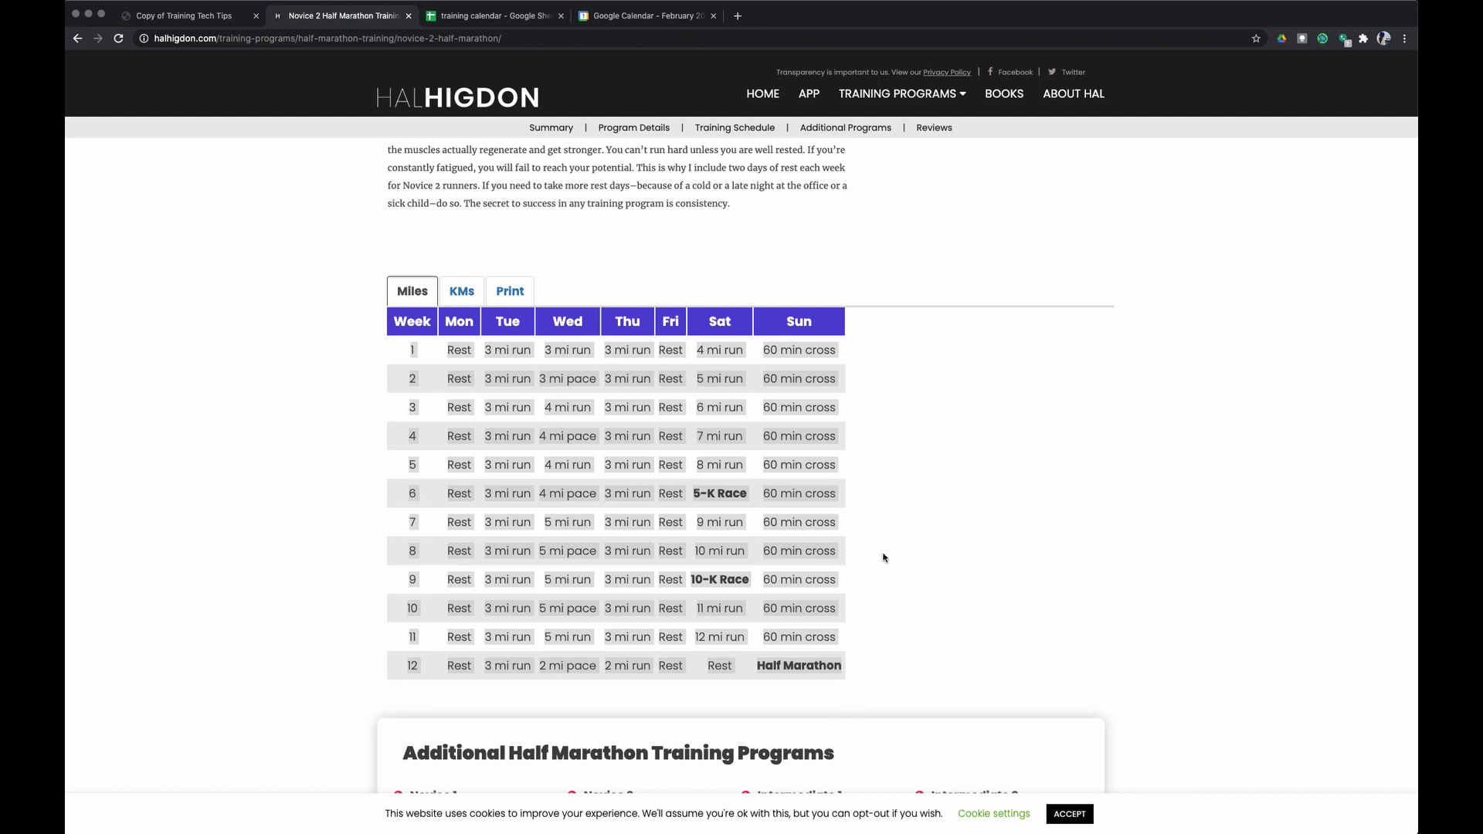
left_click(490, 18)
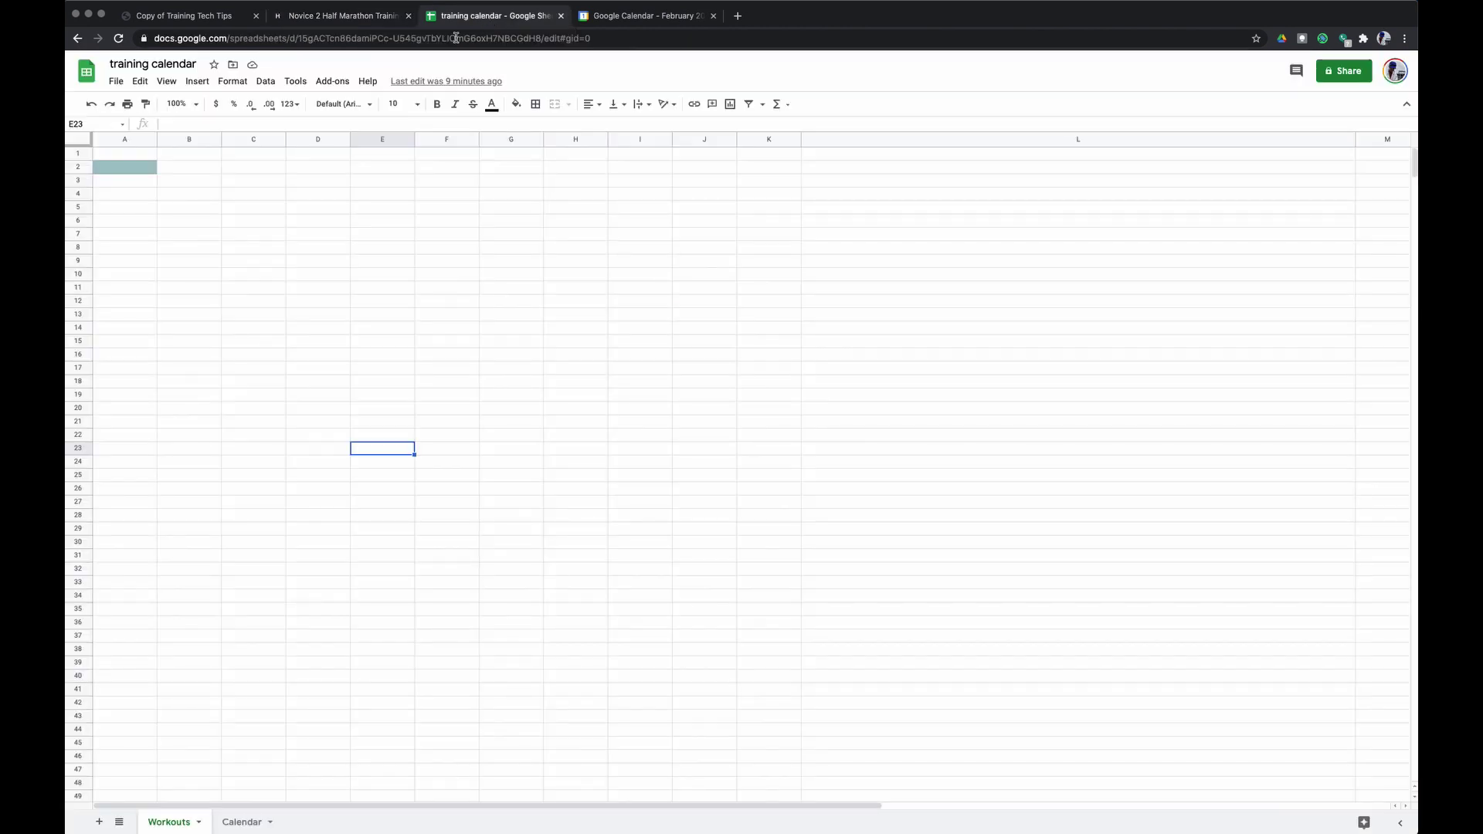
right_click(123, 169)
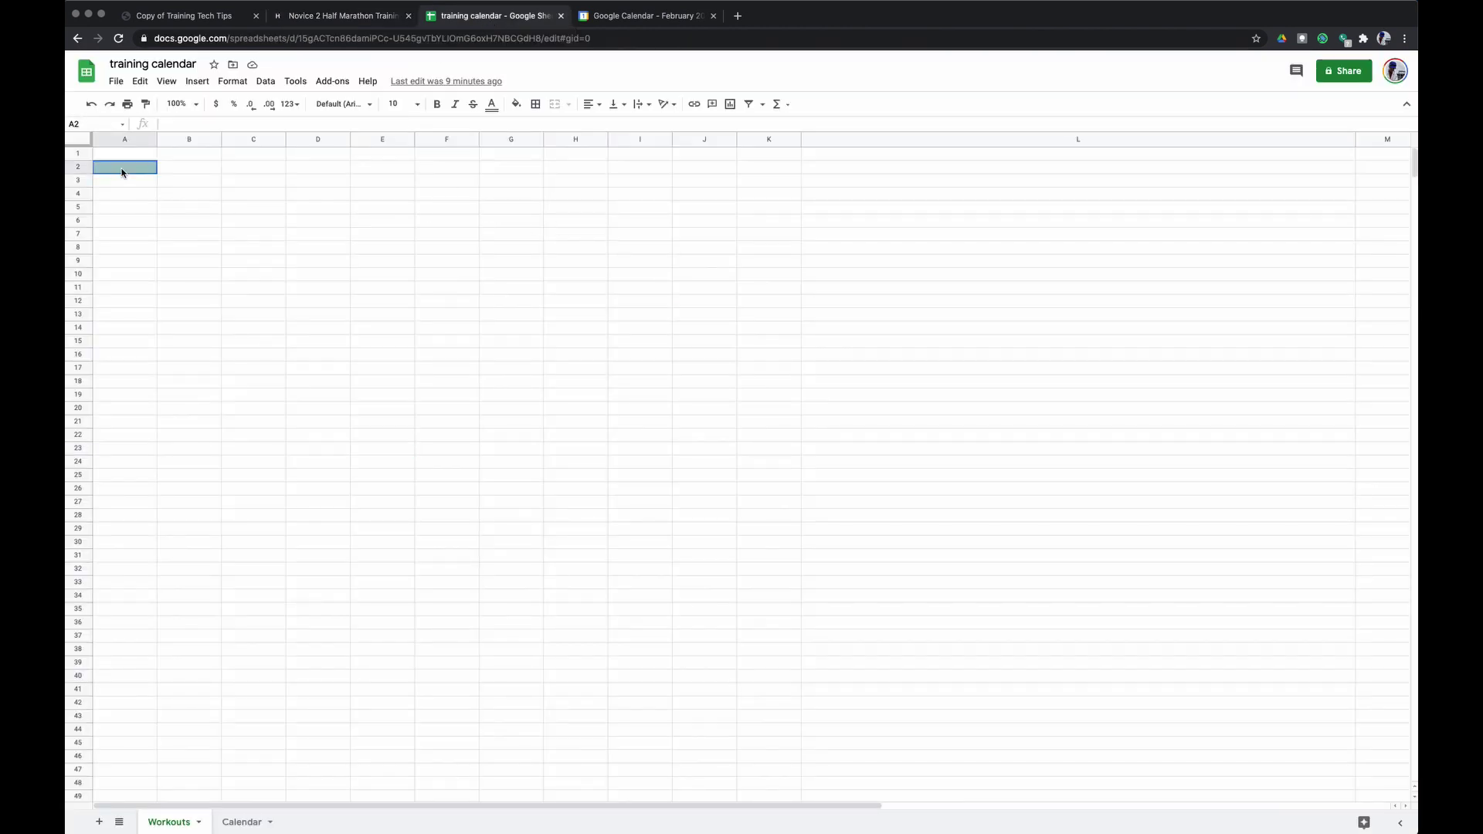
mouse_move(195, 246)
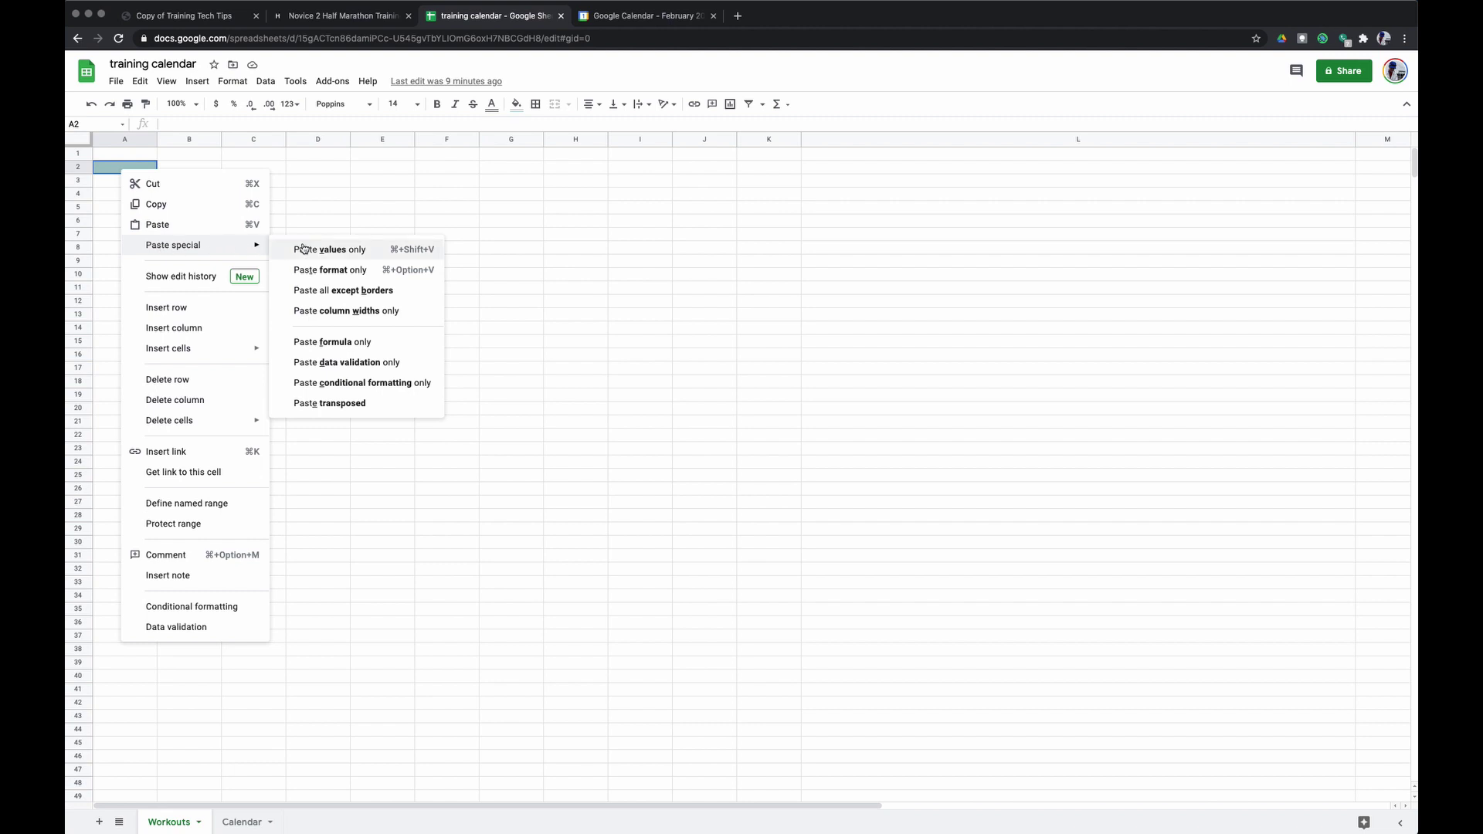
left_click(365, 254)
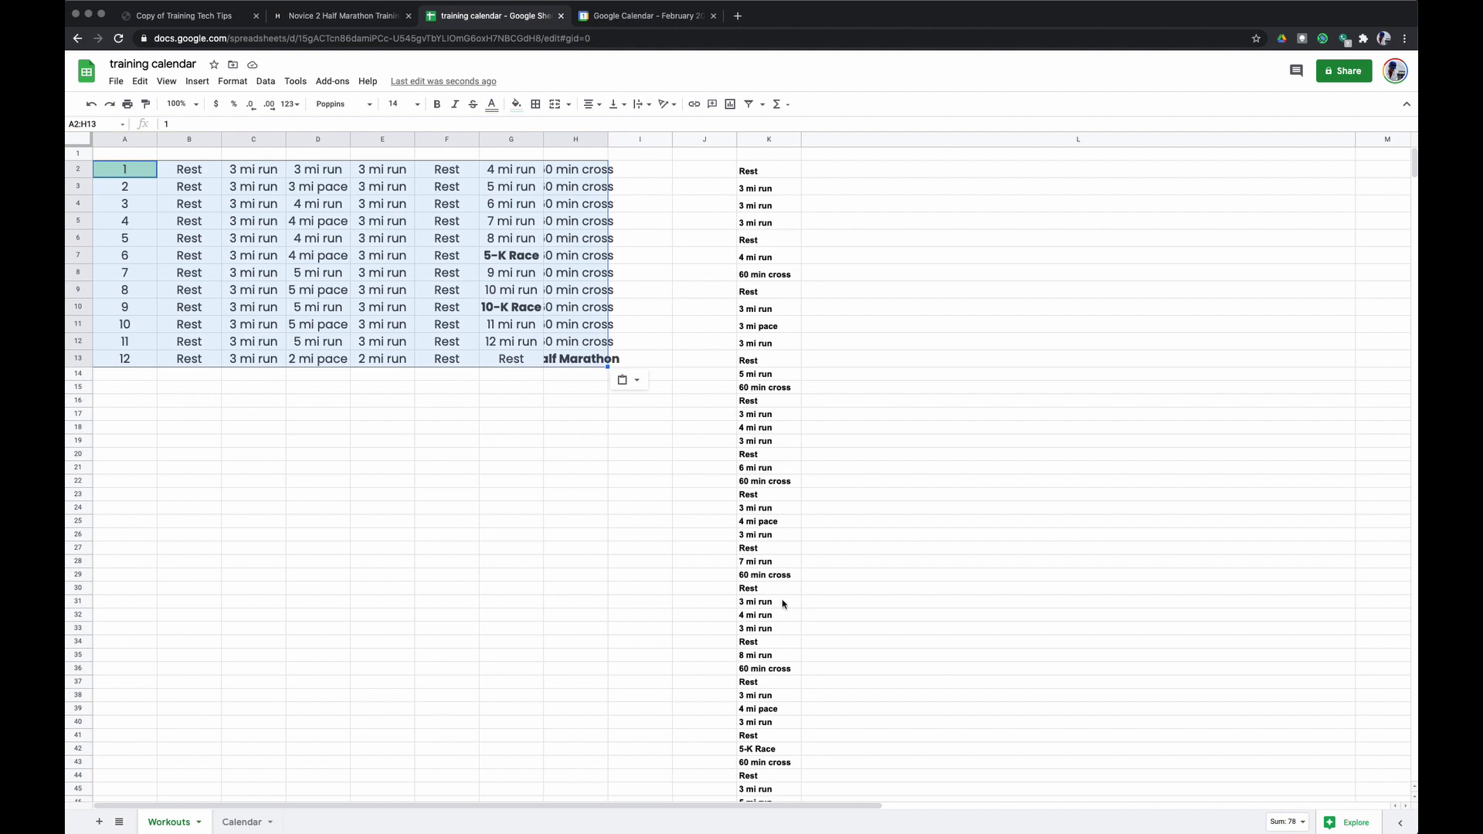
Copy the single-column workout list K2:K85 and paste it as values only under Subject in the Calendar sheet, starting at A2.
left_click(761, 171)
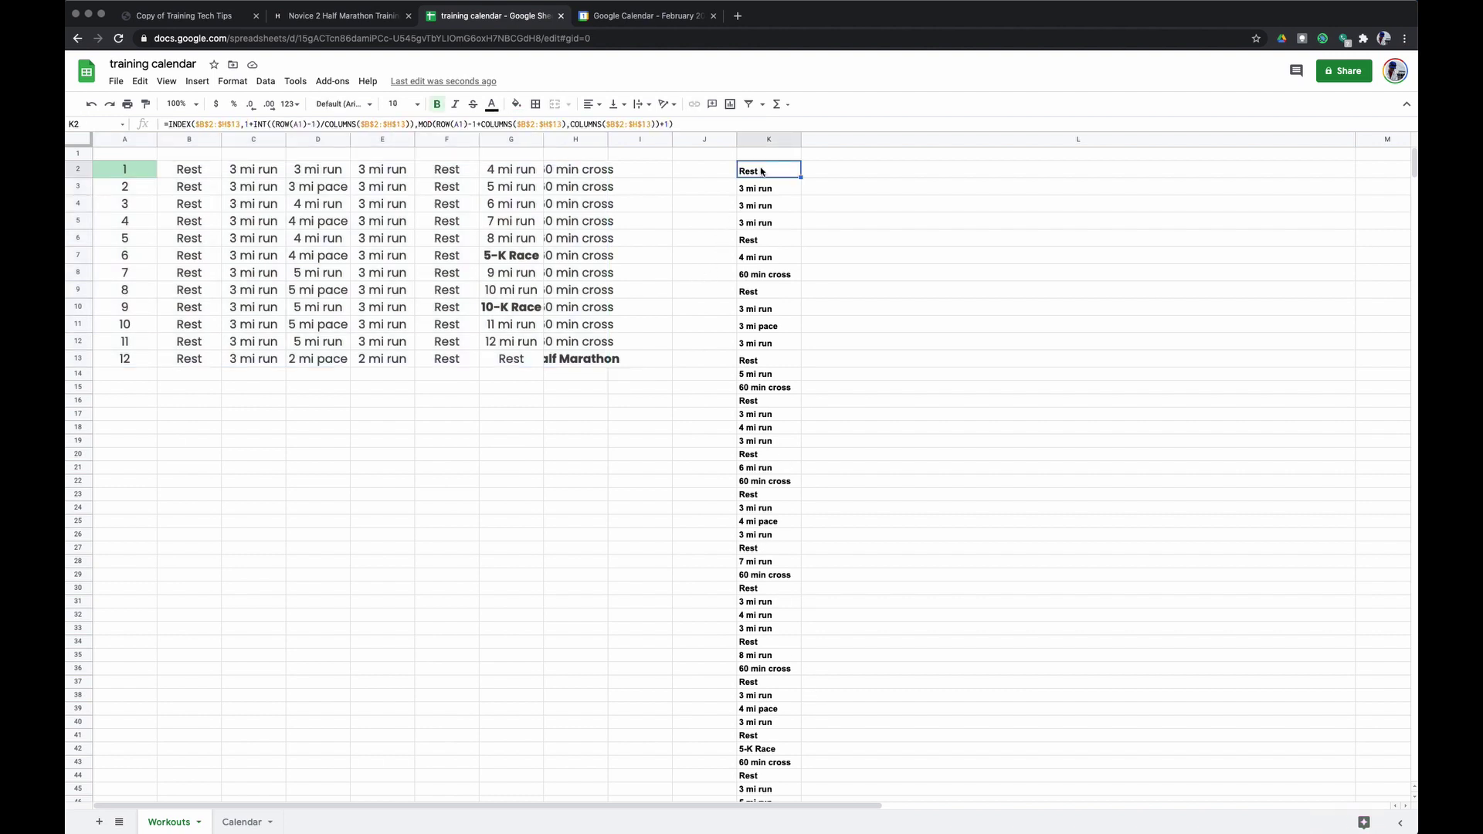
key("ctrl+shift+Down")
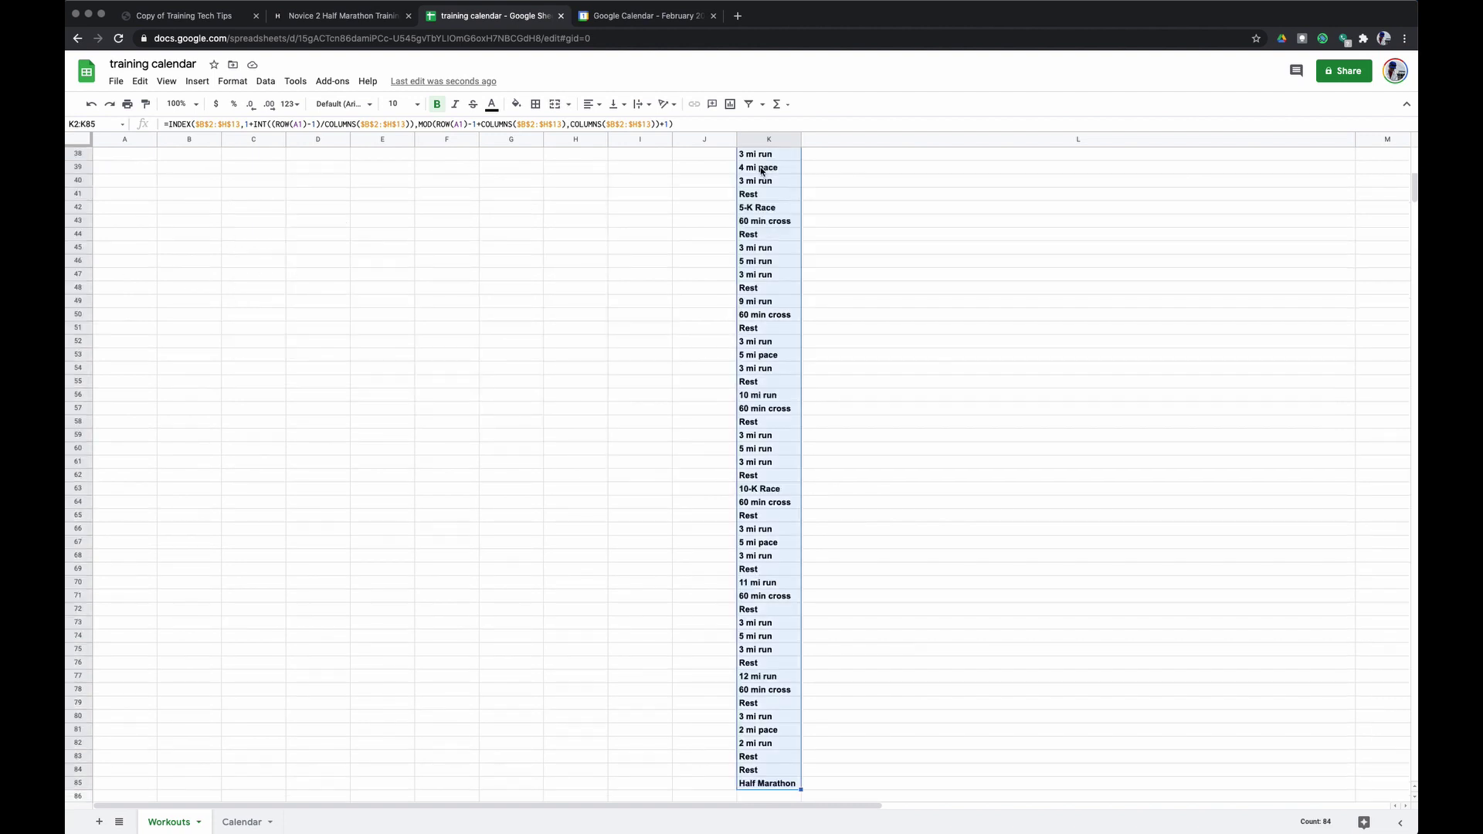
key("ctrl+c")
left_click(242, 823)
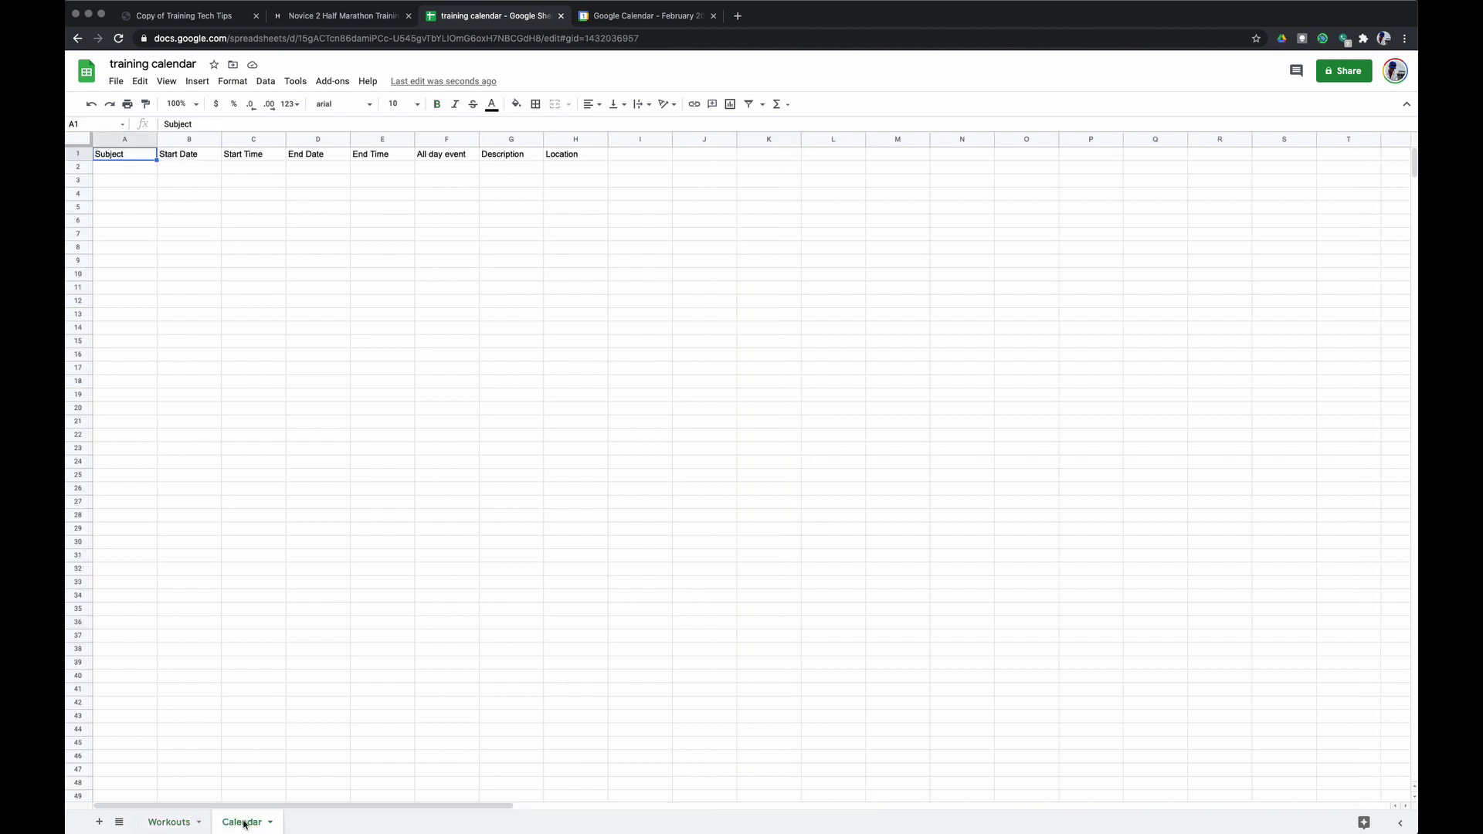
left_click(120, 169)
right_click(121, 170)
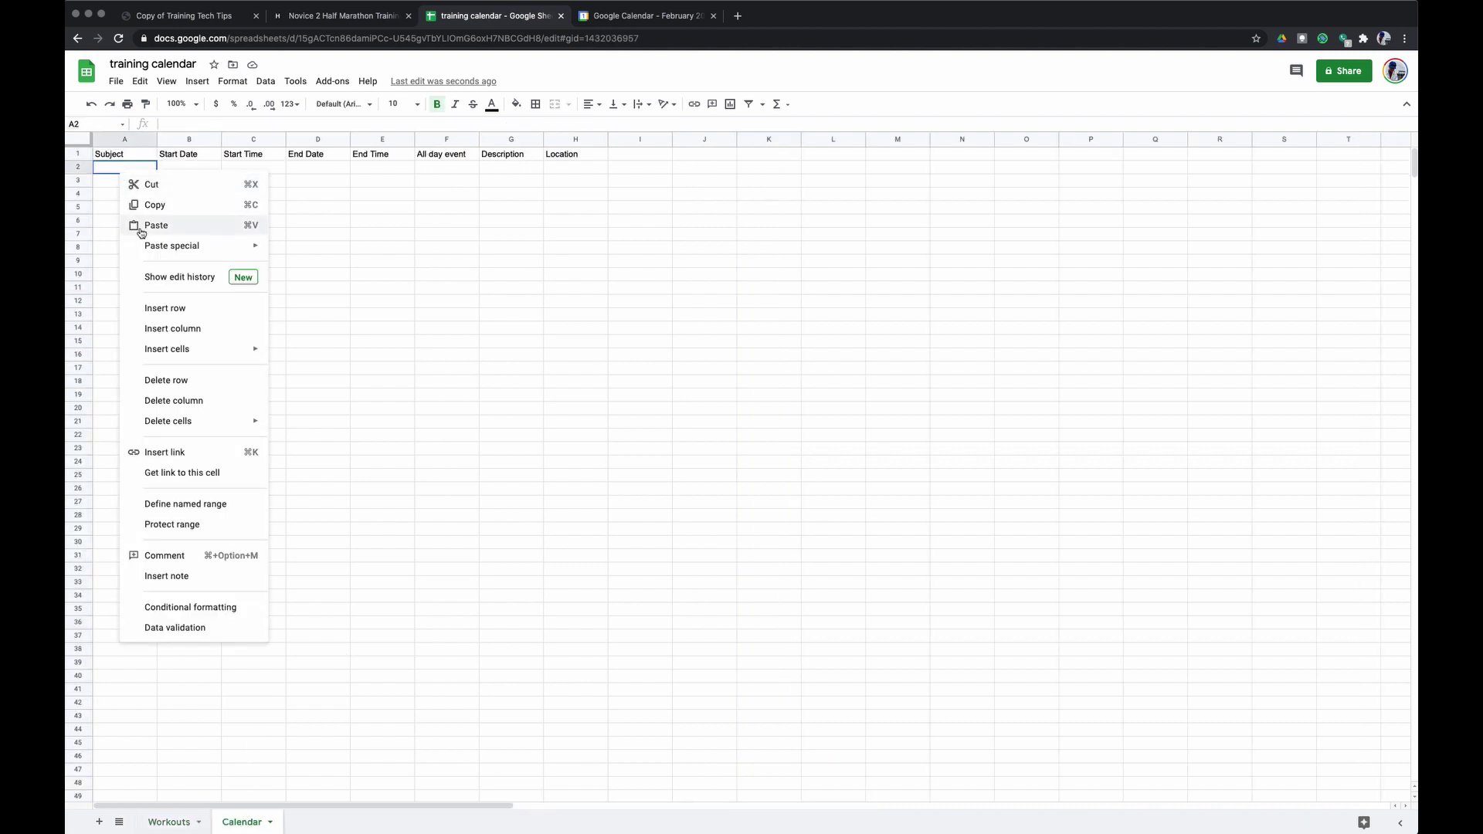
mouse_move(159, 255)
left_click(355, 249)
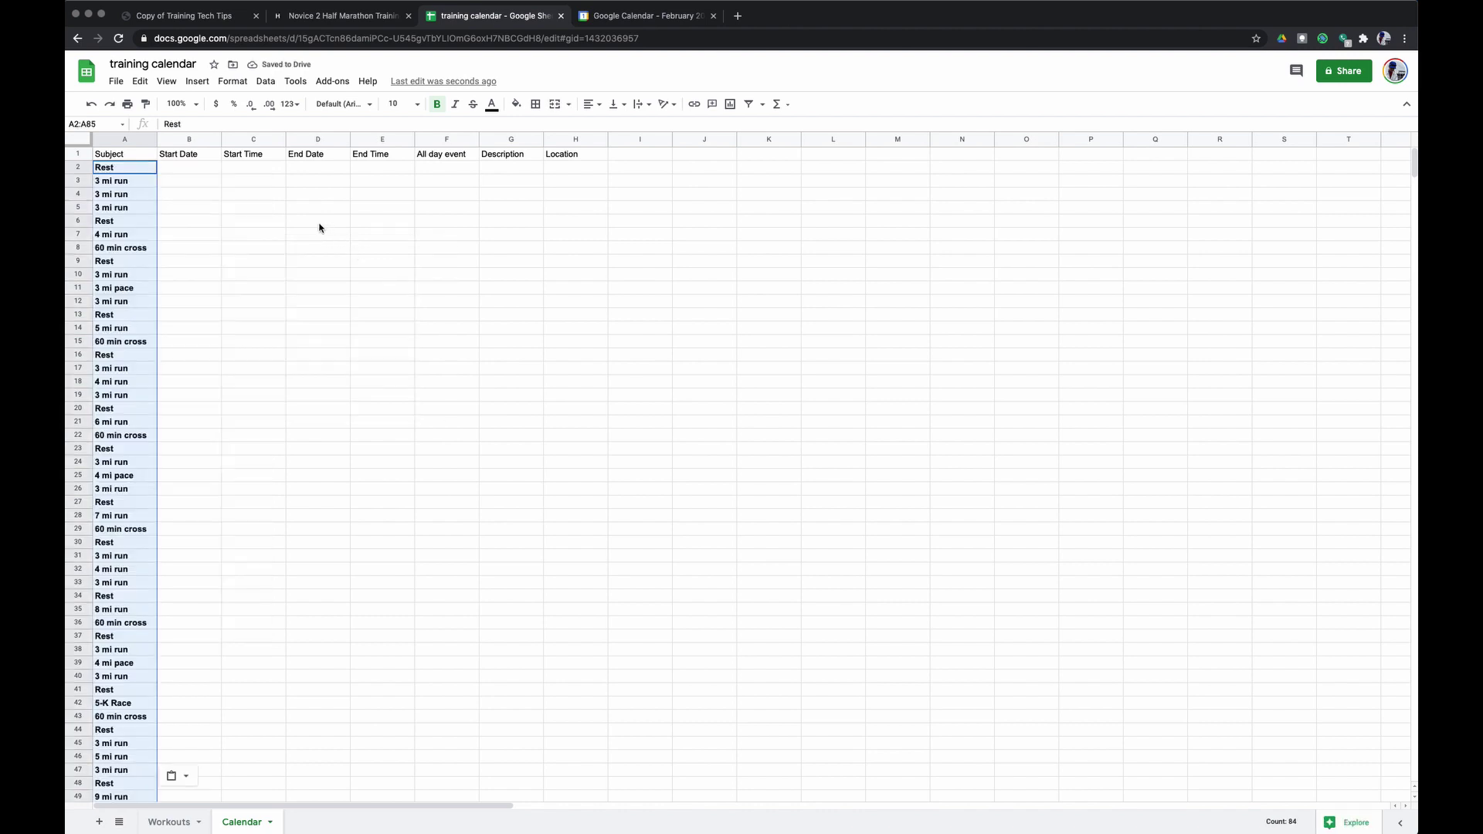
left_click(275, 249)
Look up the race date in the April calendar and enter 4/17/21 as the Half Marathon's start date in B85.
left_click(194, 169)
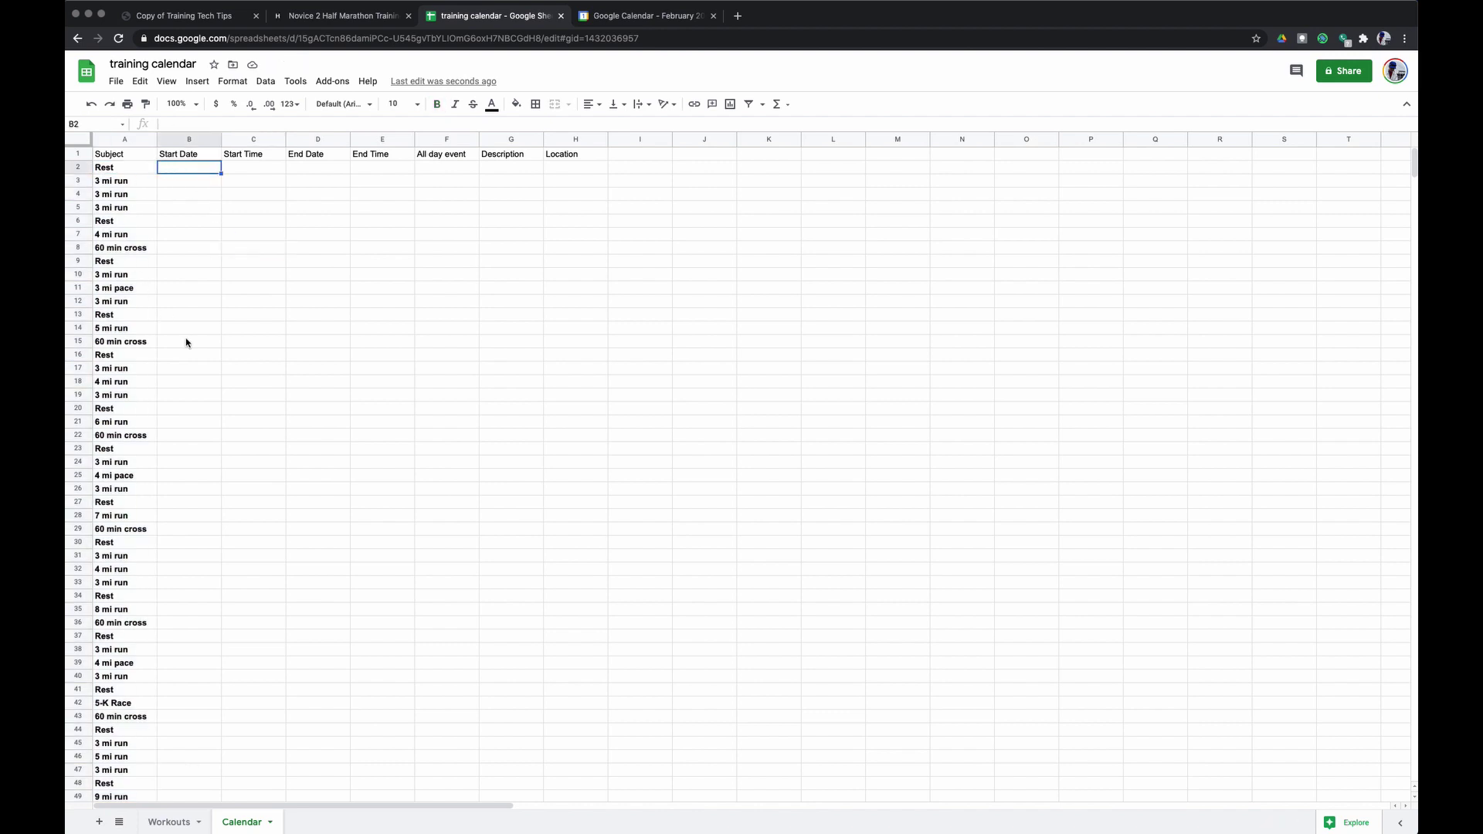
scroll(186, 342, "down", 6)
scroll(187, 342, "down", 8)
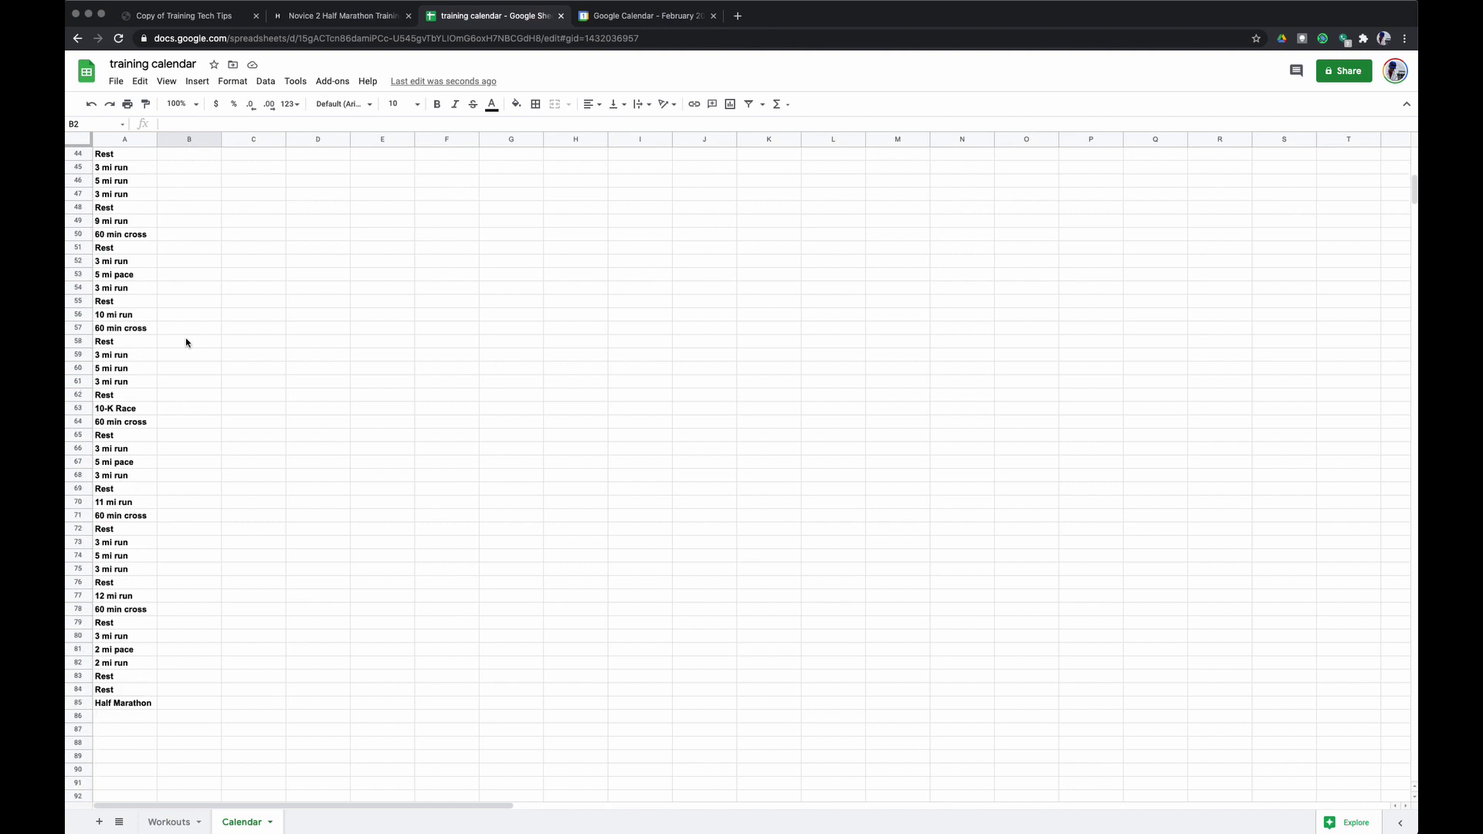
left_click(196, 707)
left_click(1418, 1)
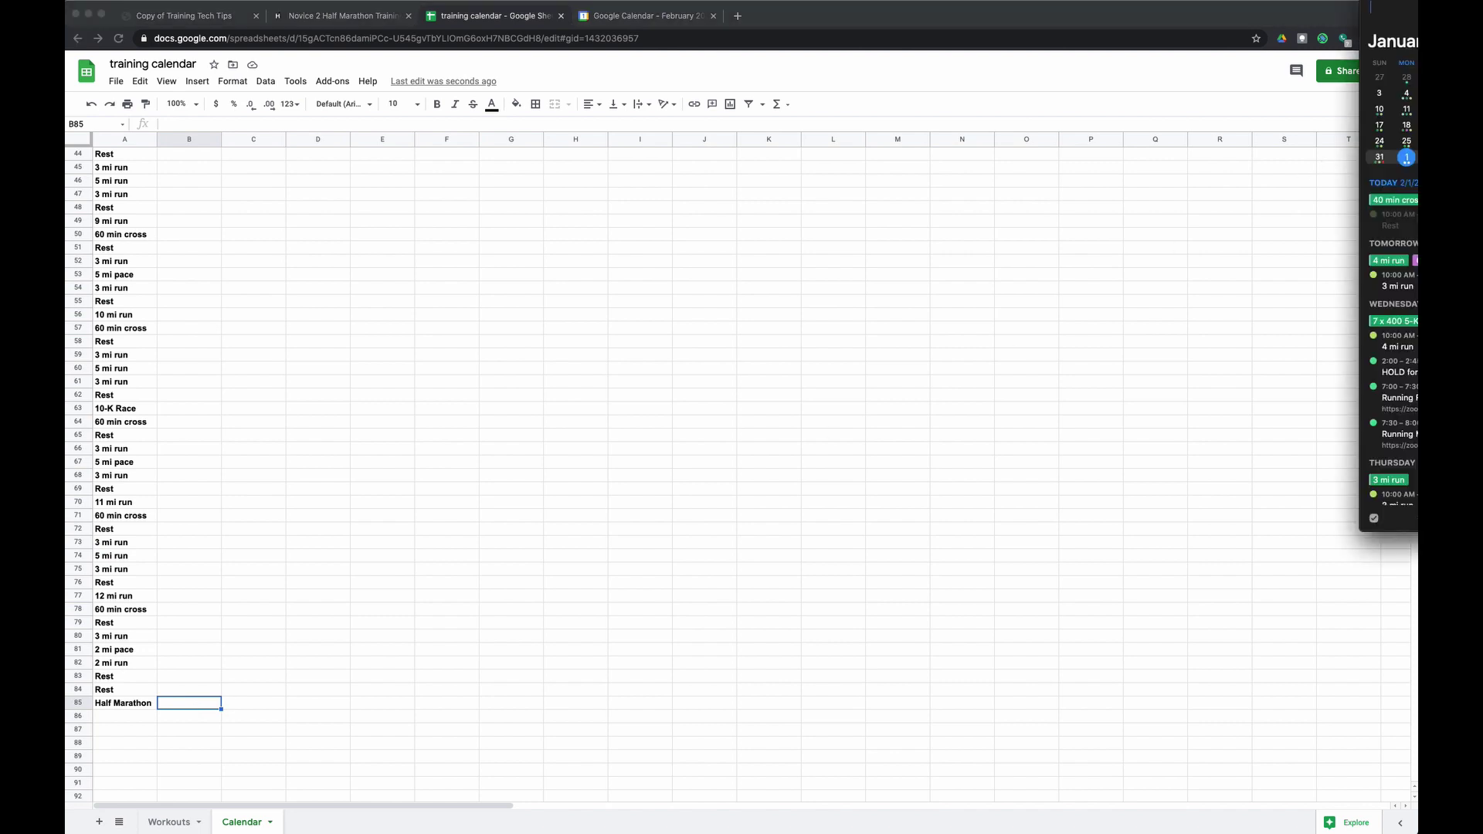
scroll(1391, 116, "down", 2)
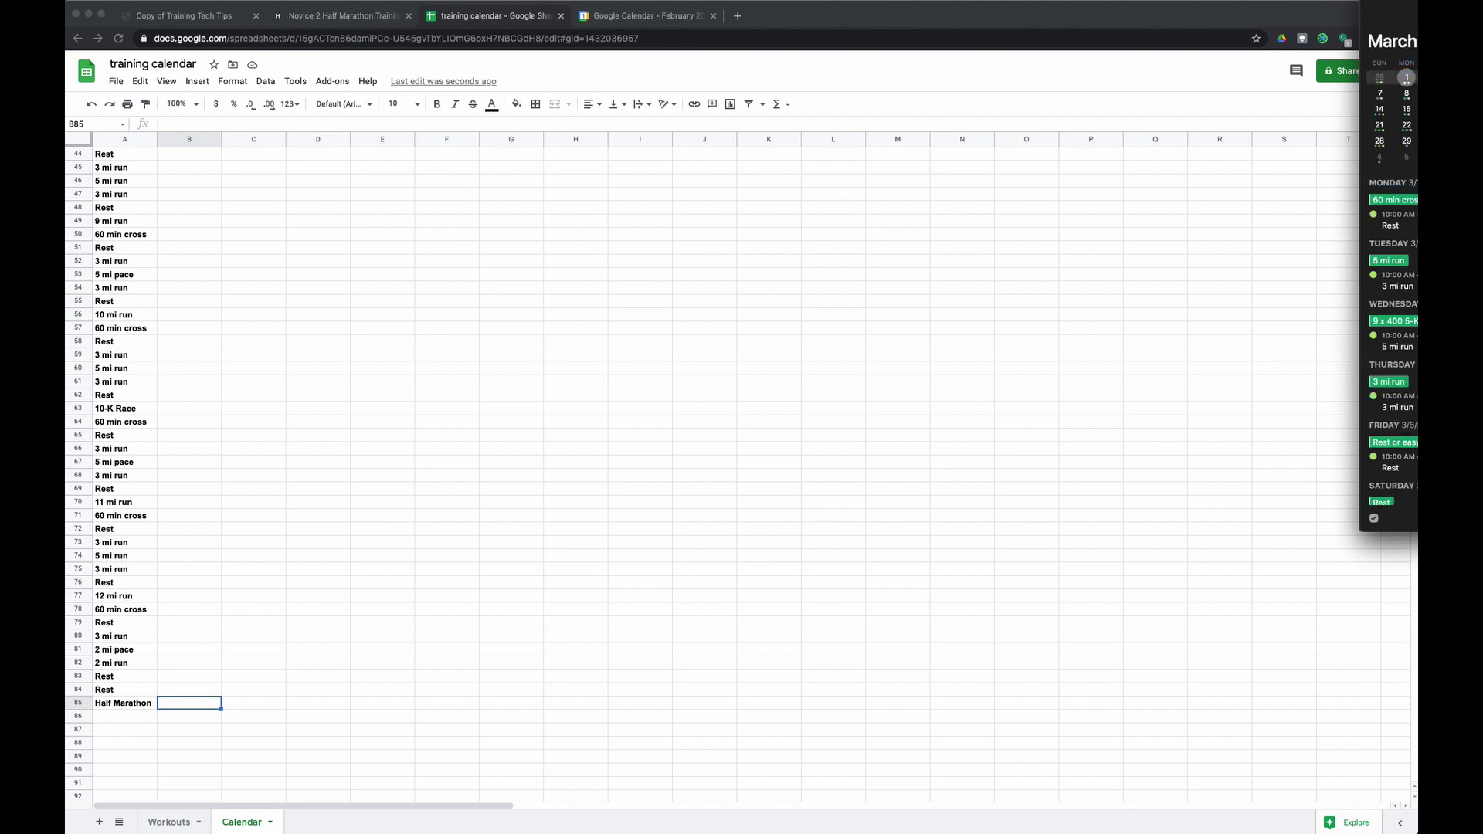
scroll(1391, 115, "down", 1)
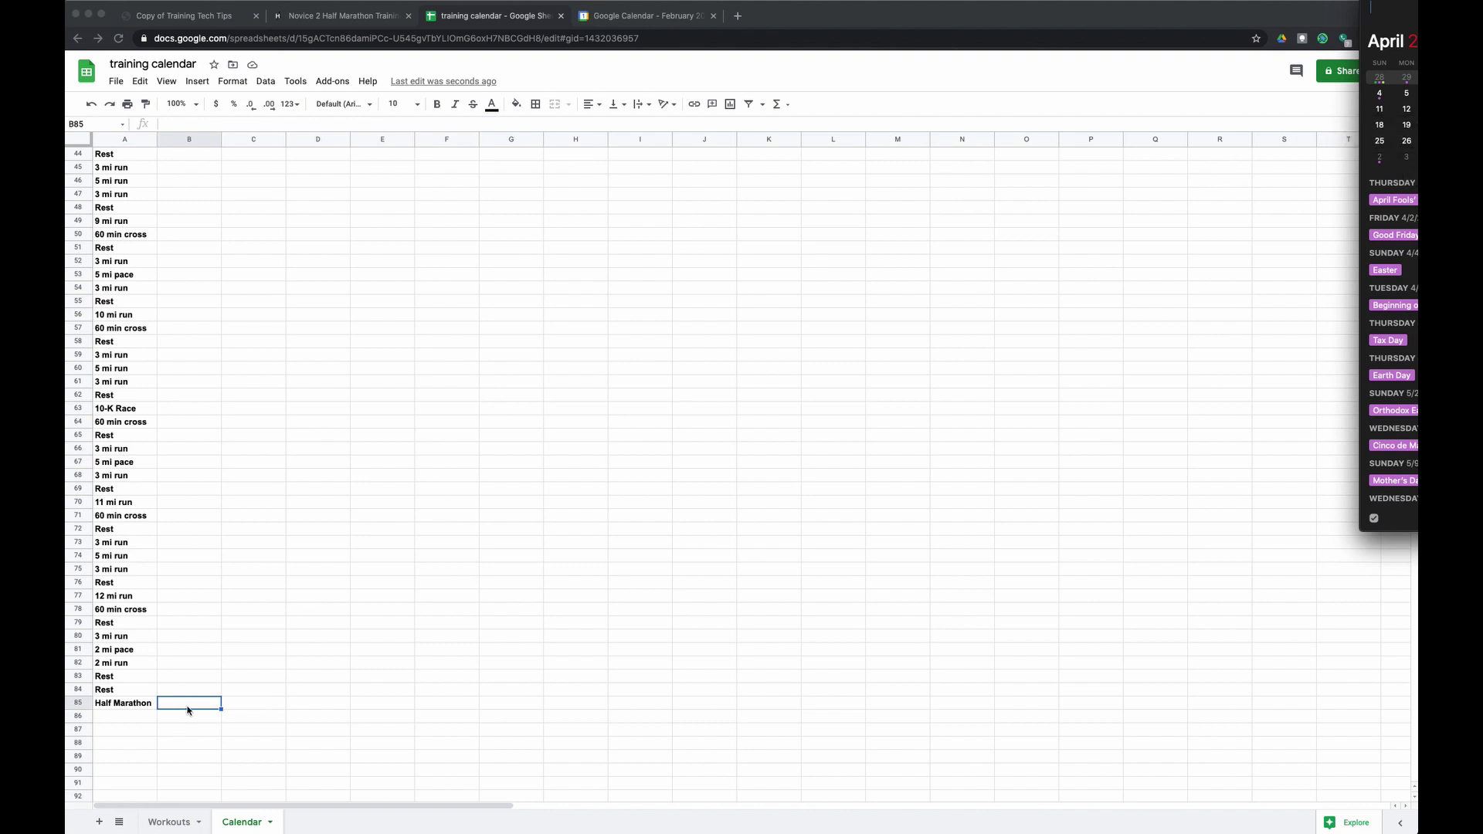
left_click(188, 710)
type("4/")
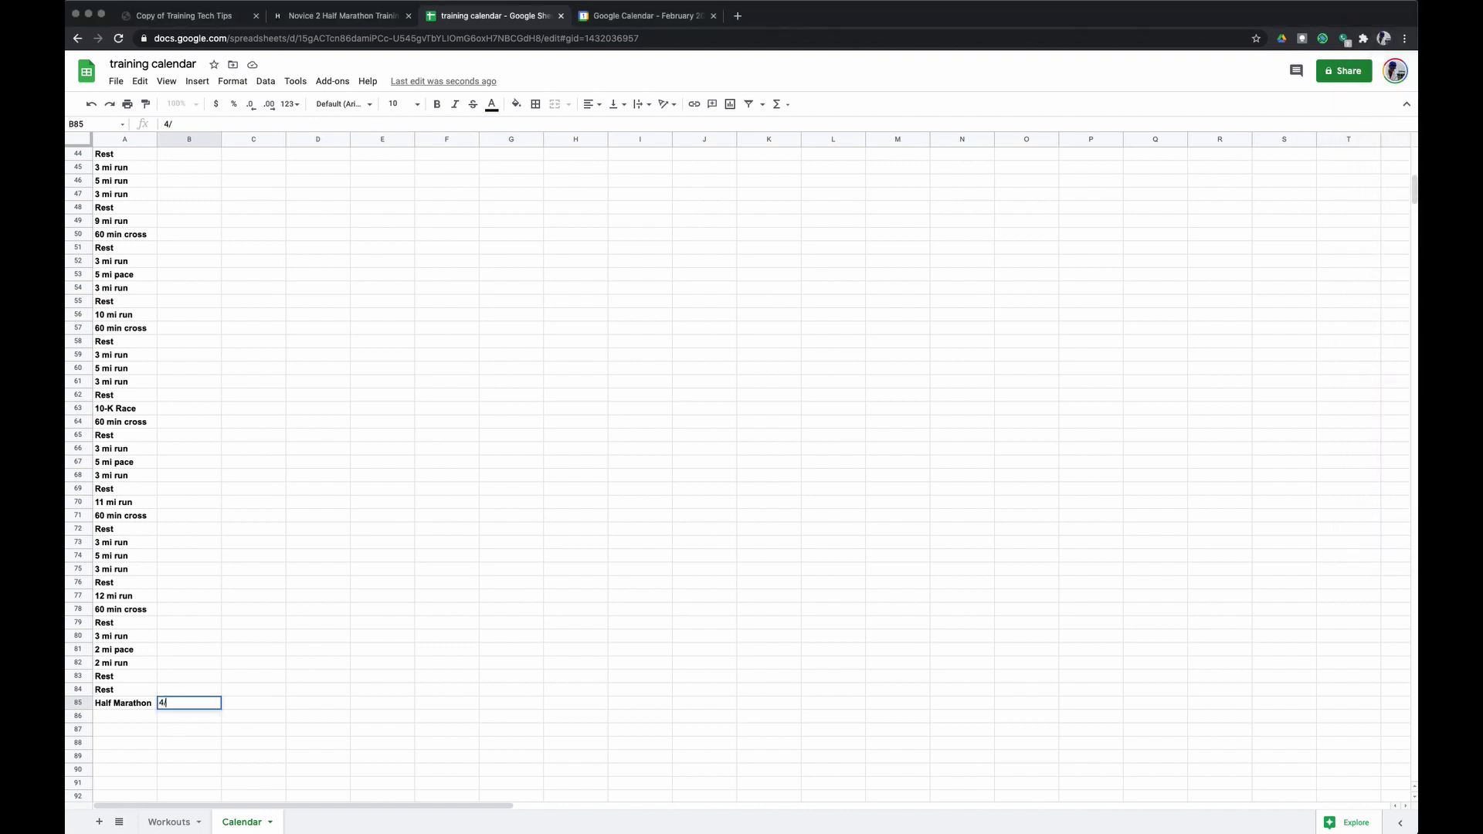
type("17/21")
key("Return")
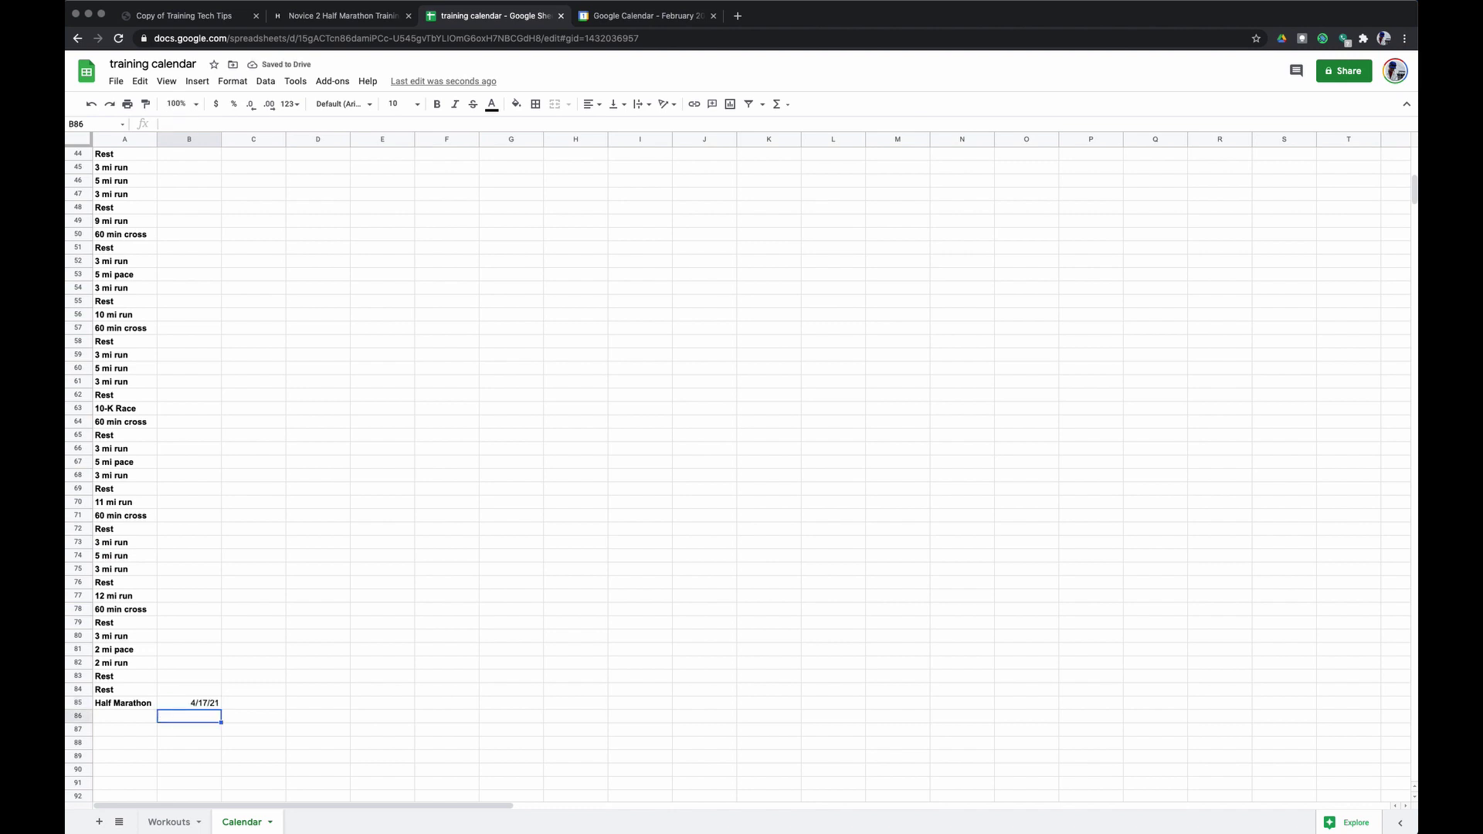
Enter the formula =B85-1 in B84 to calculate the start date one day before the race.
key("Up")
key("Up")
key("Up")
key("Up")
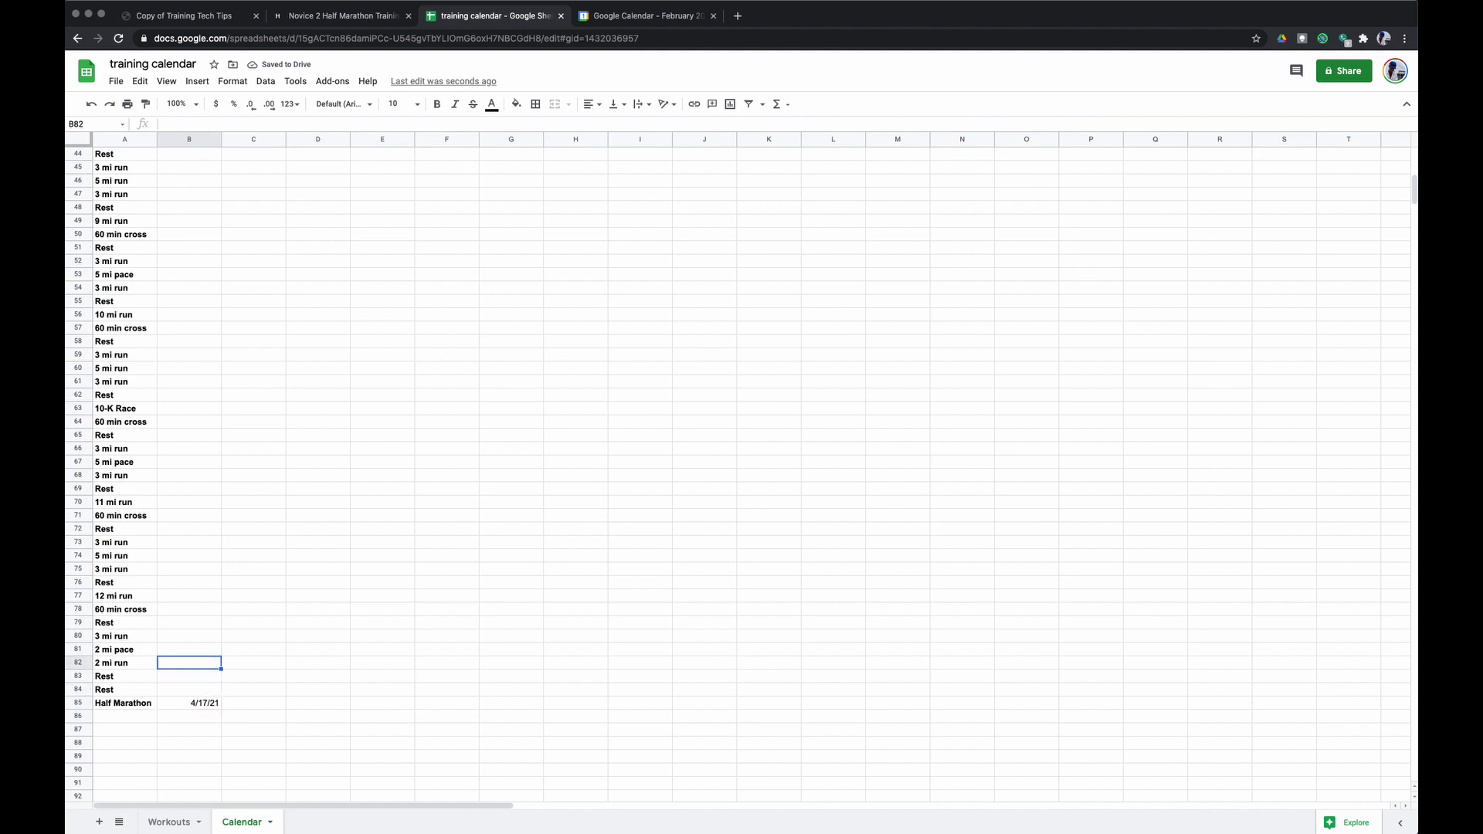
left_click(194, 692)
type("=")
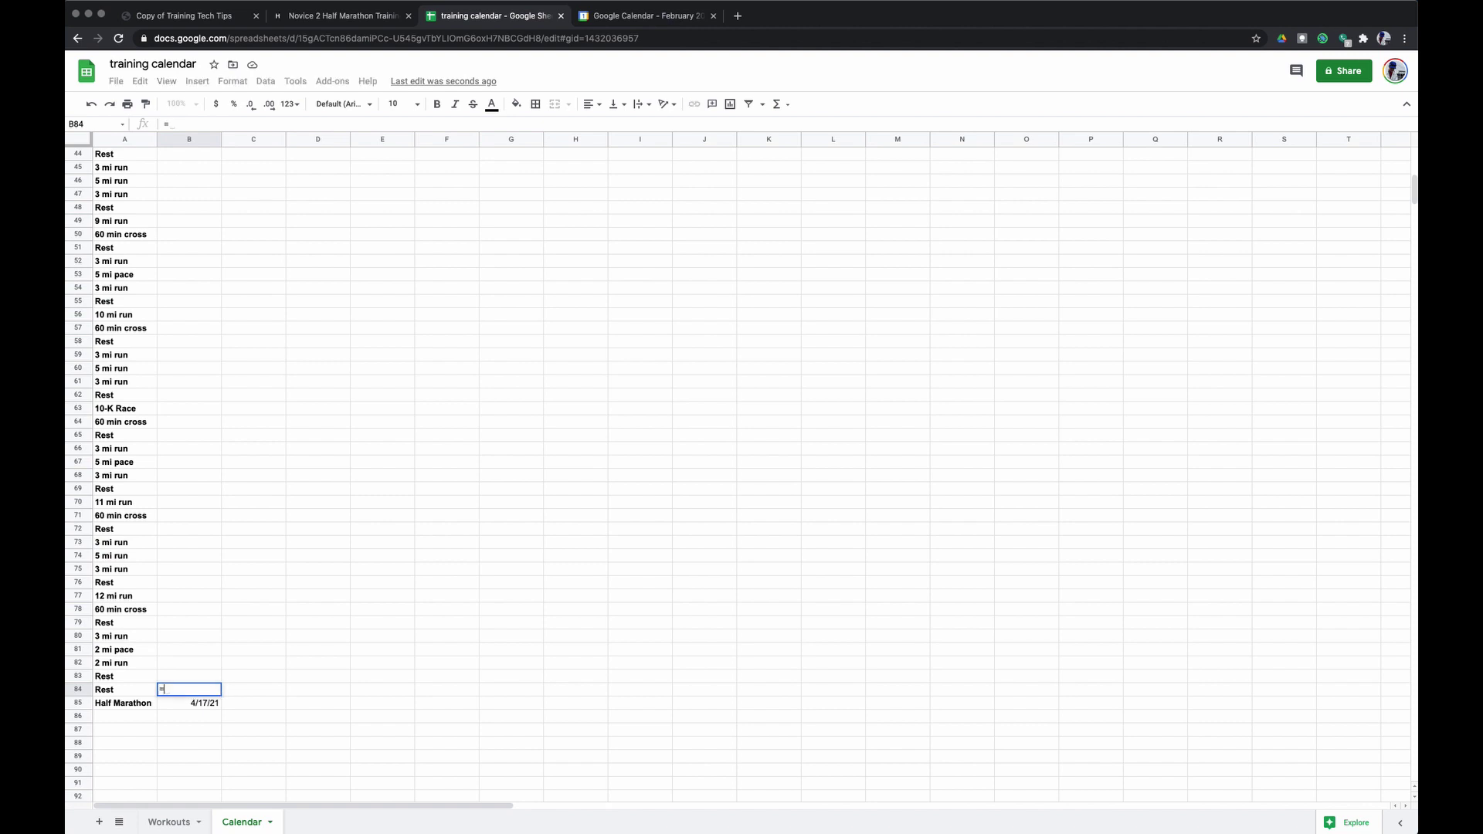
type("B85-1")
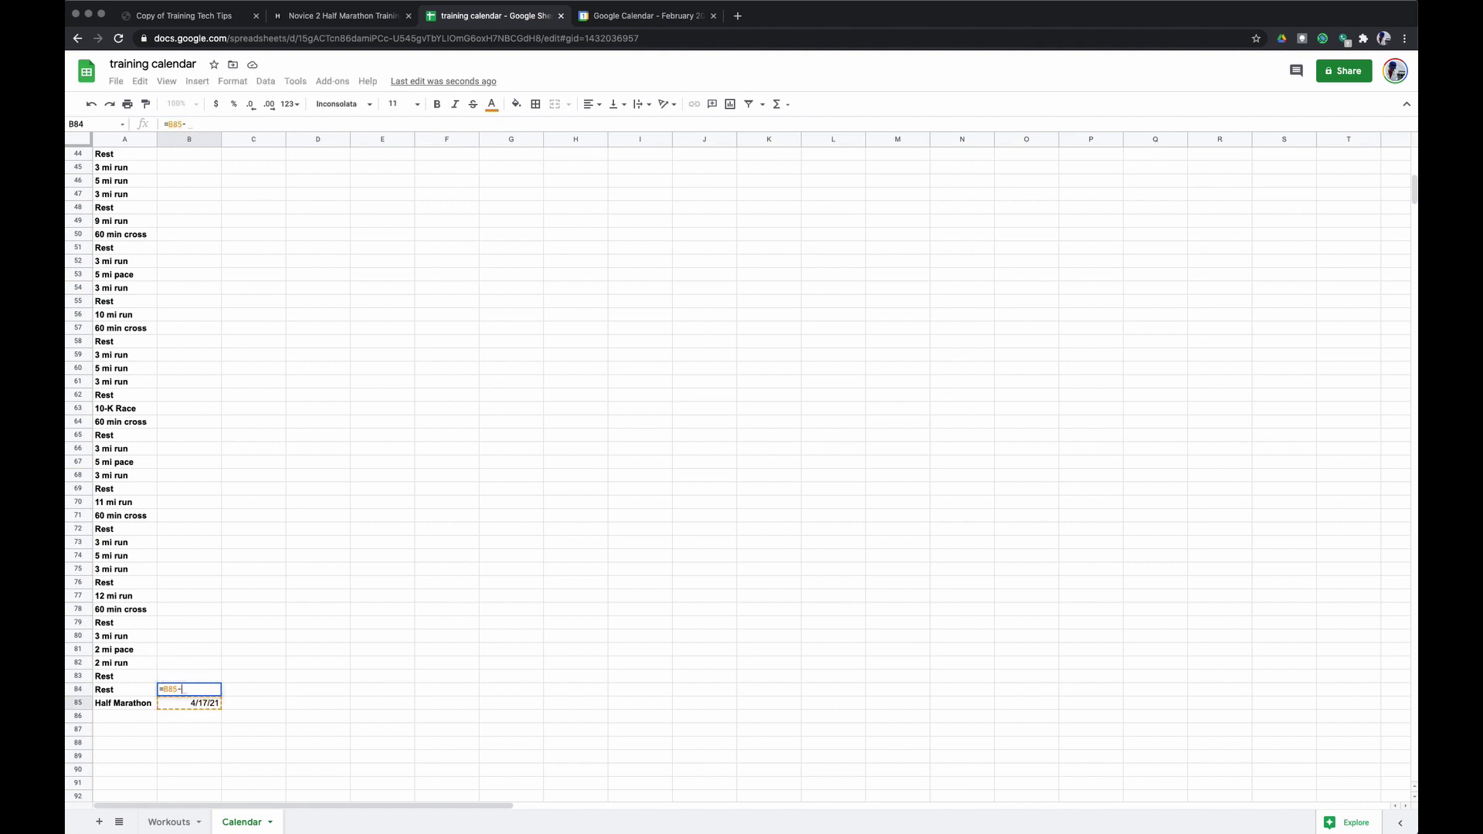
key("Return")
Try pasting the date formula from B84 into B2, then as values only, and clear the cell.
key("Up")
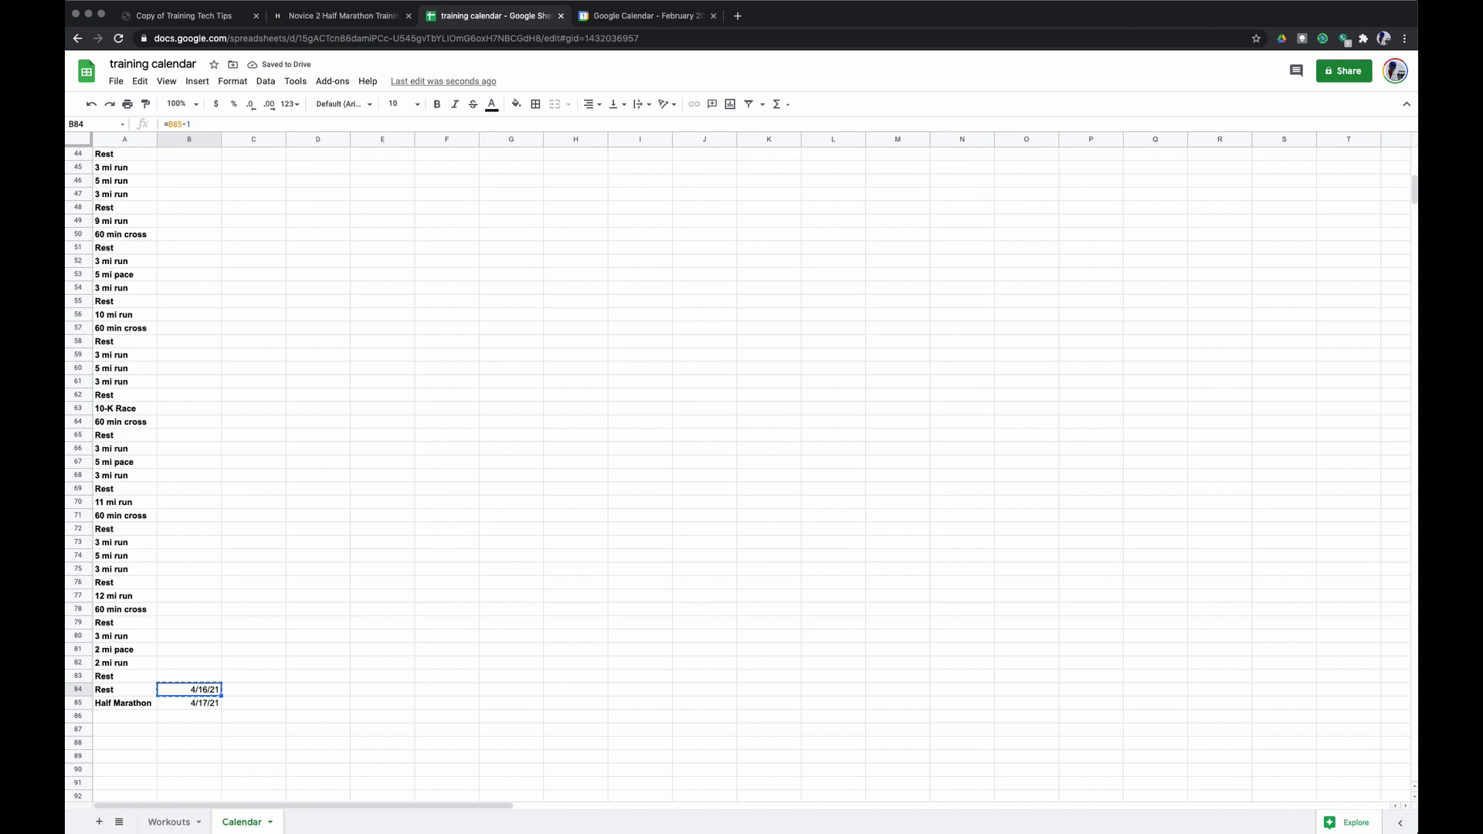
key("Page_Up")
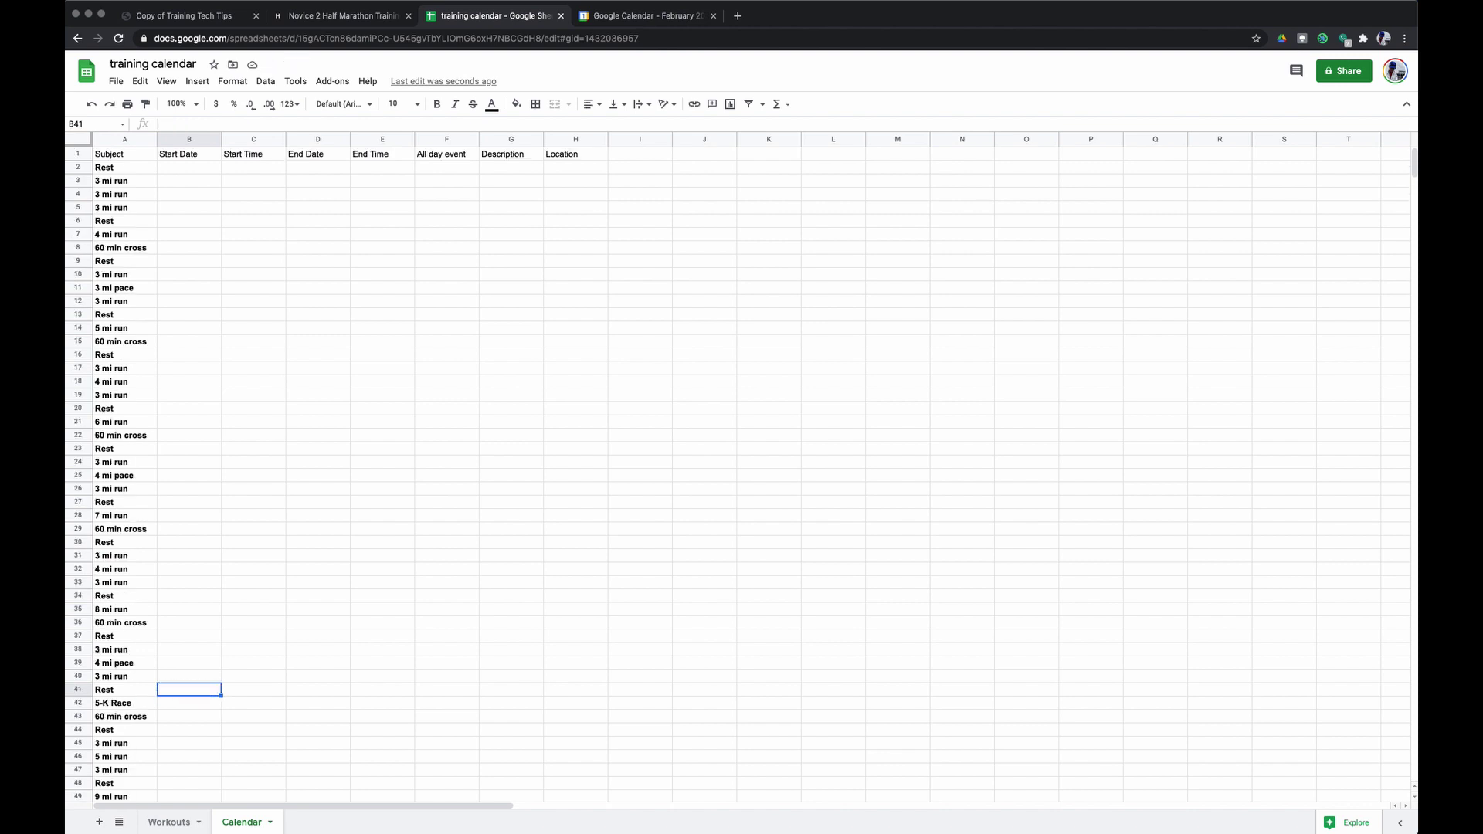
key("Down")
left_click(203, 168)
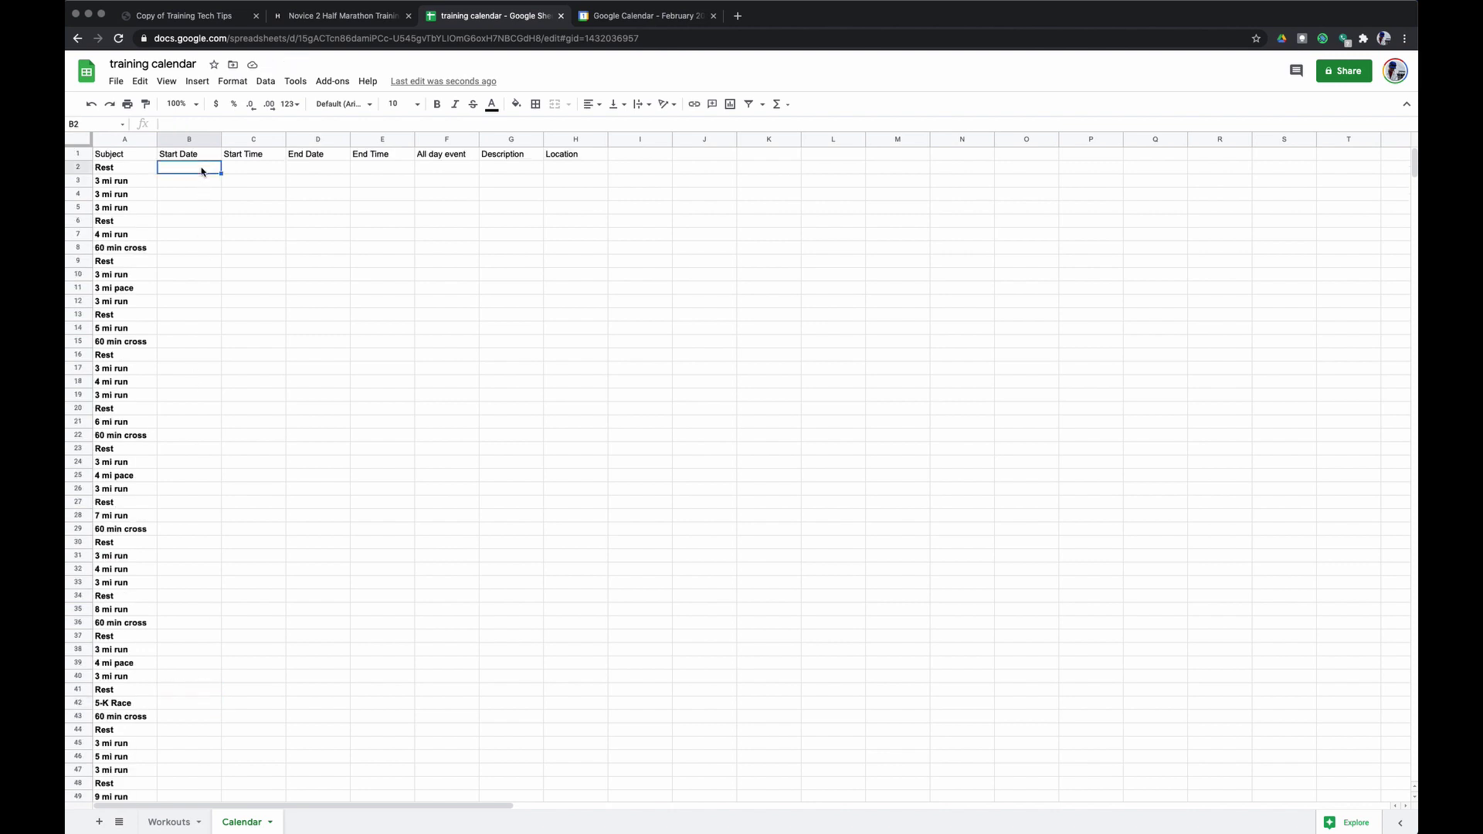
key("ctrl+v")
right_click(202, 171)
mouse_move(248, 243)
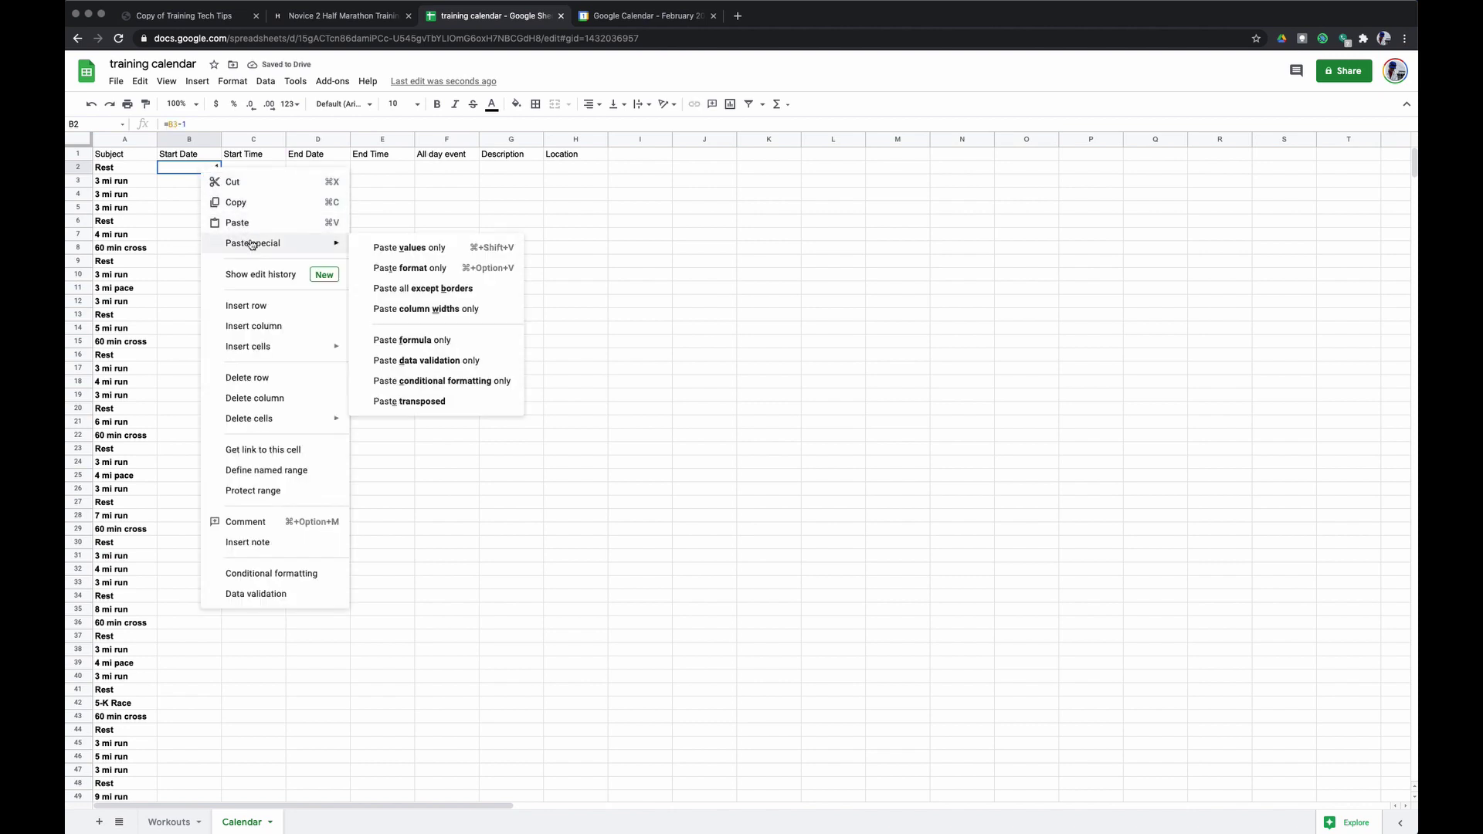
left_click(383, 249)
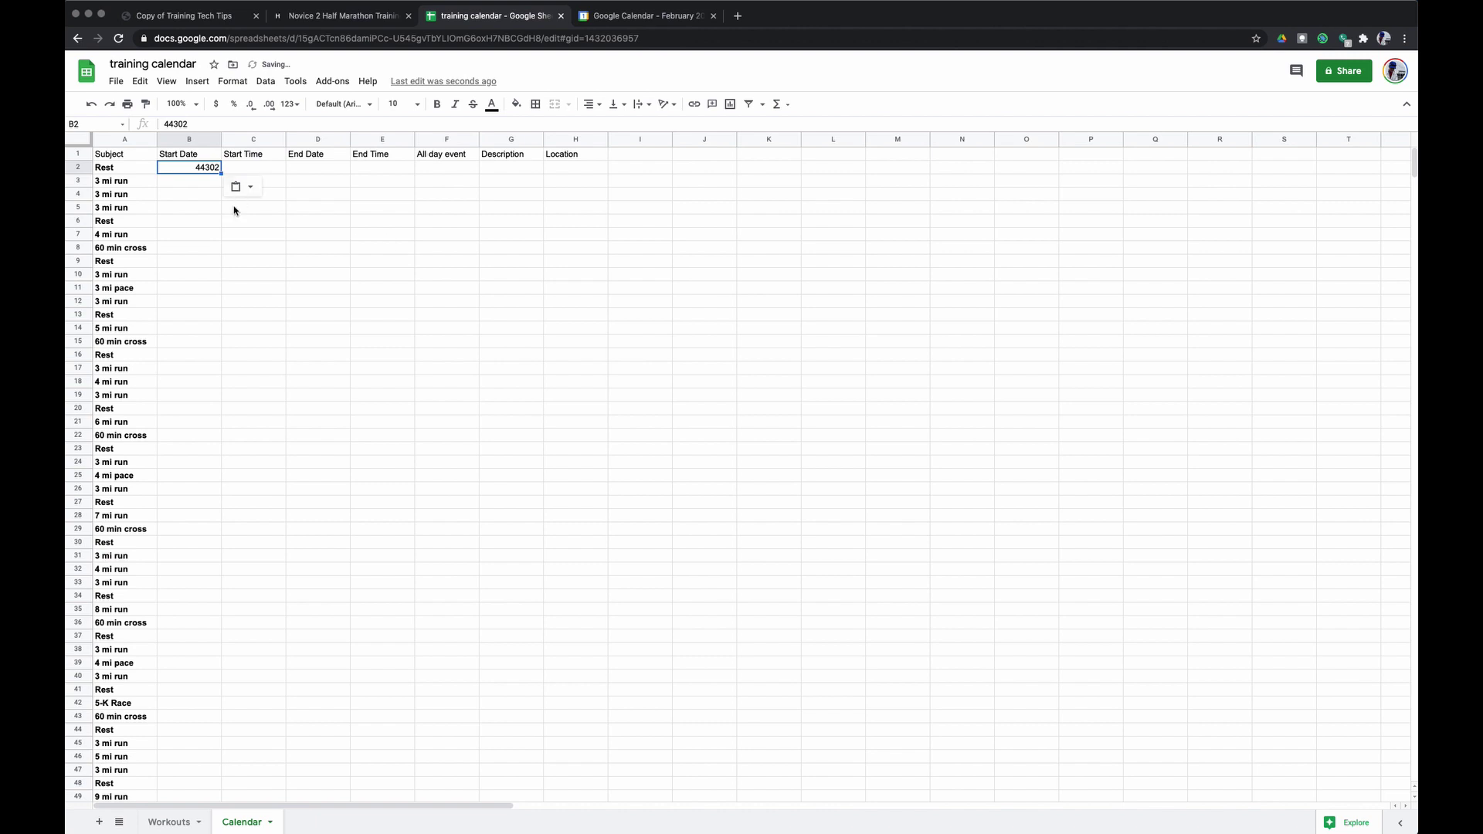
key("BackSpace")
Copy the previous-day formula in B84 into every Start Date cell from B83 up to B2.
scroll(175, 482, "down", 20)
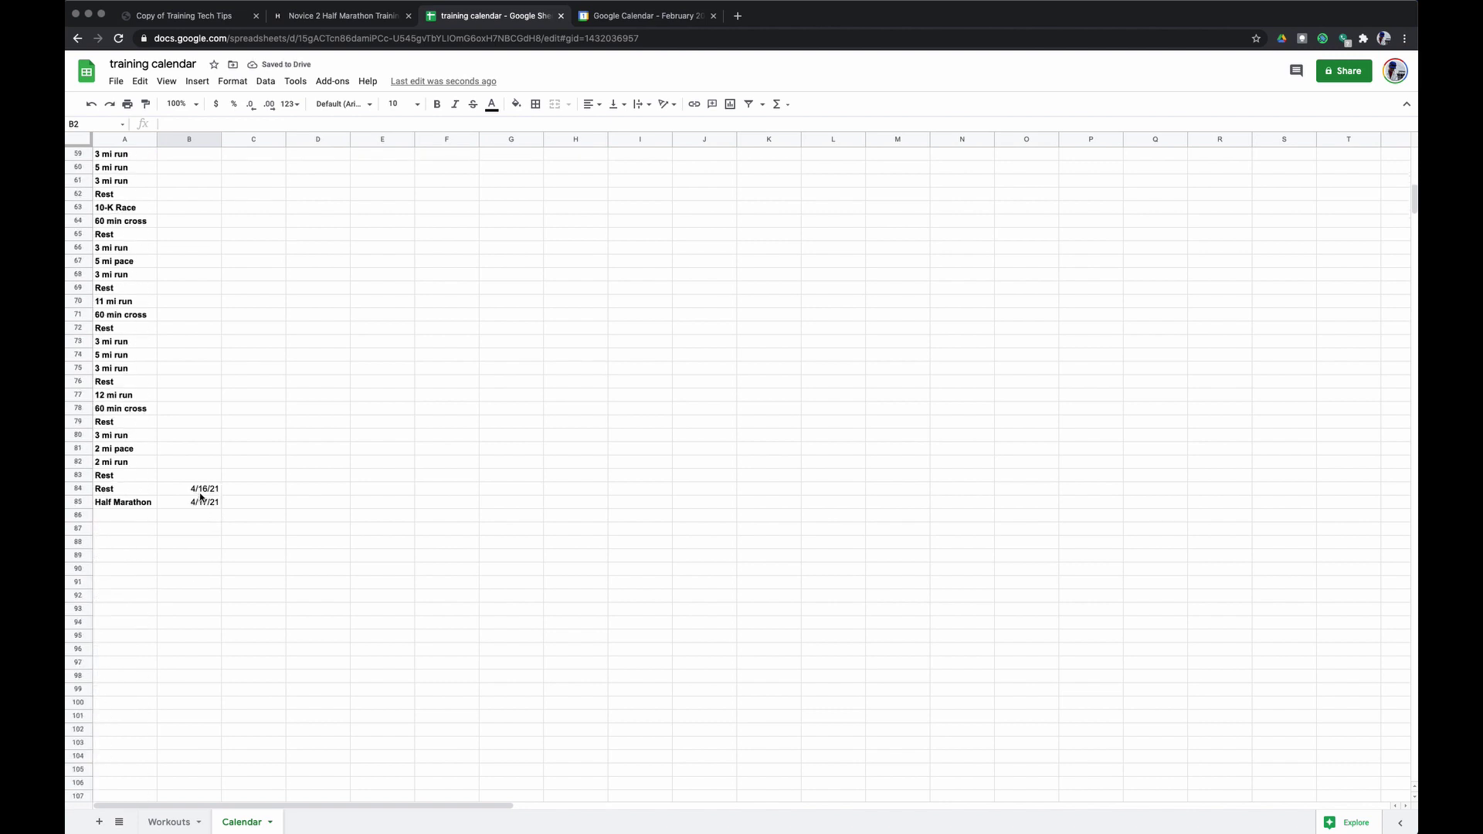
left_click(200, 490)
key("ctrl+c")
left_click(203, 479)
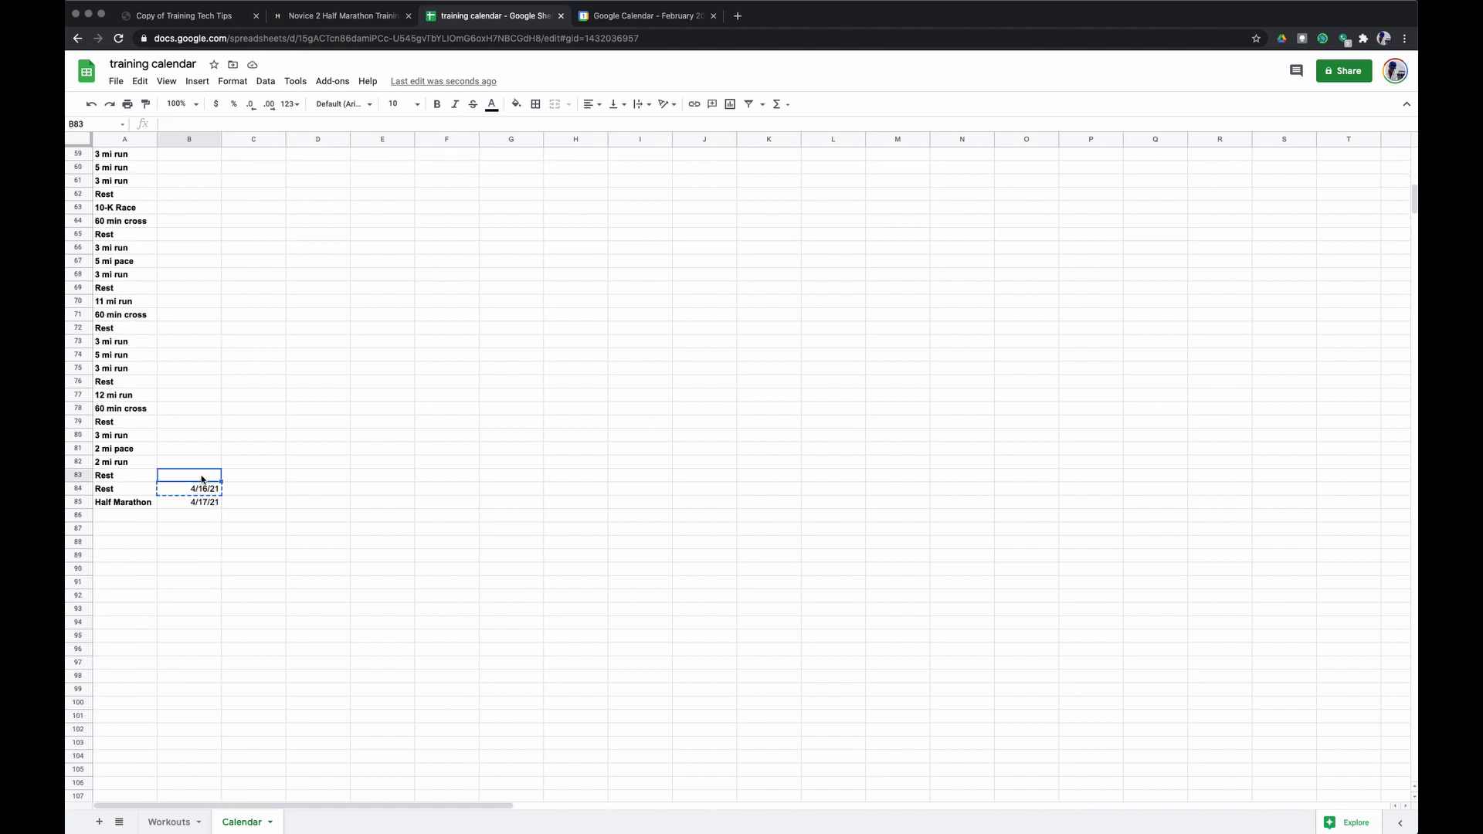
left_click_drag(202, 478, 189, 167)
scroll(191, 363, "up", 10)
scroll(190, 363, "up", 5)
key("ctrl+v")
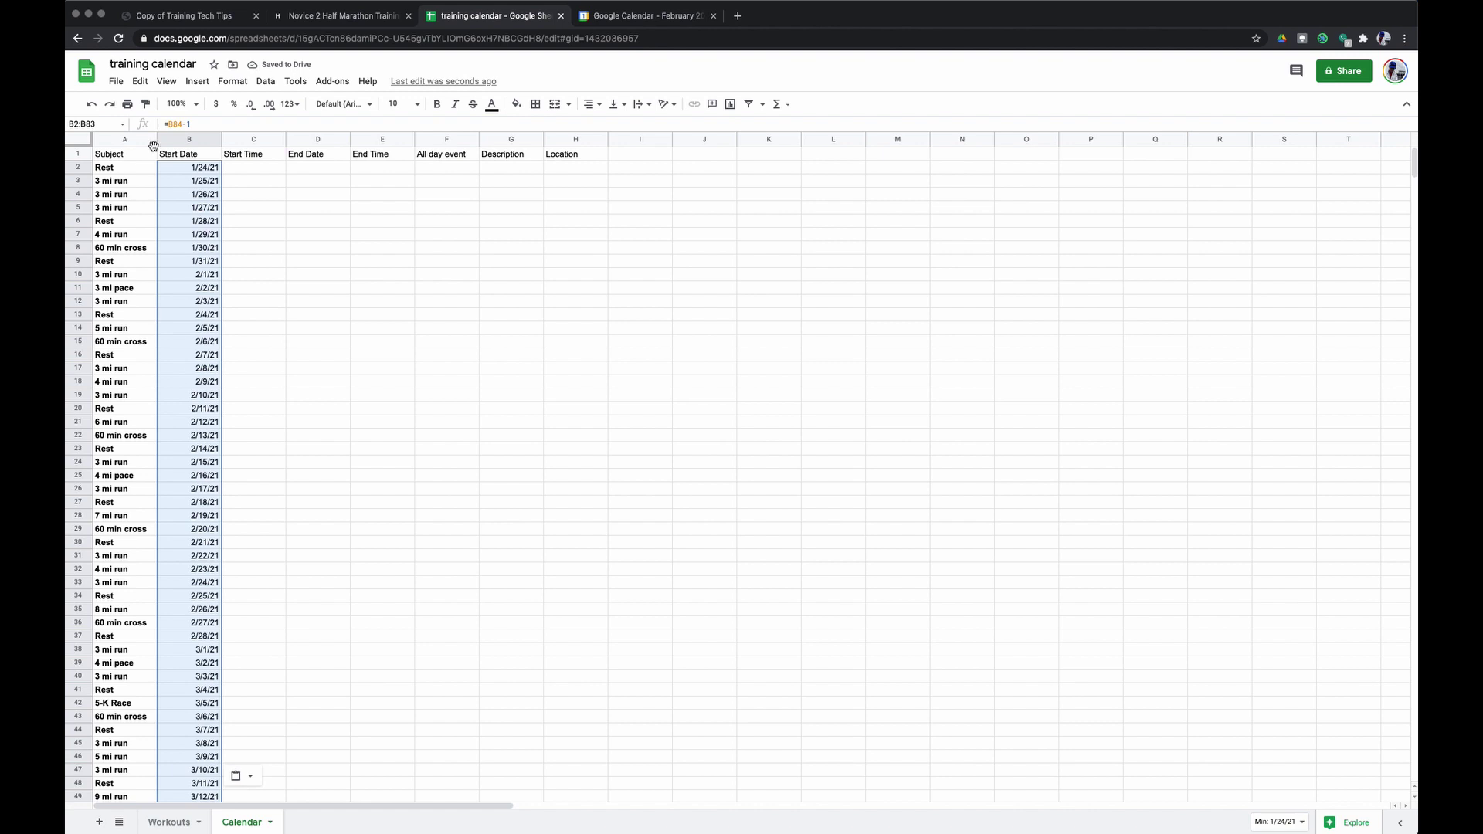
left_click(201, 170)
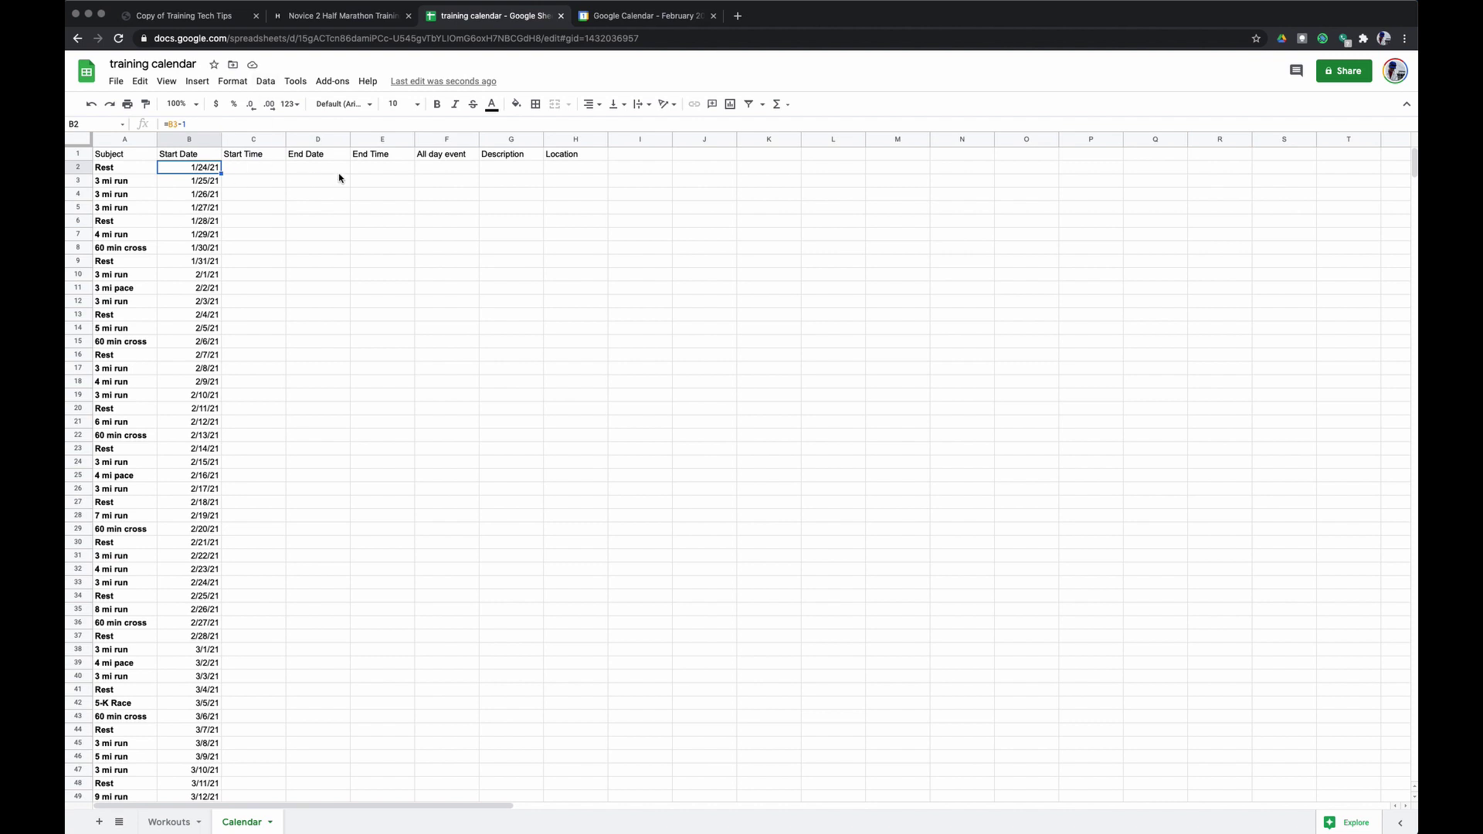
Enter TRUE in the first All day event cell, F2.
left_click(431, 169)
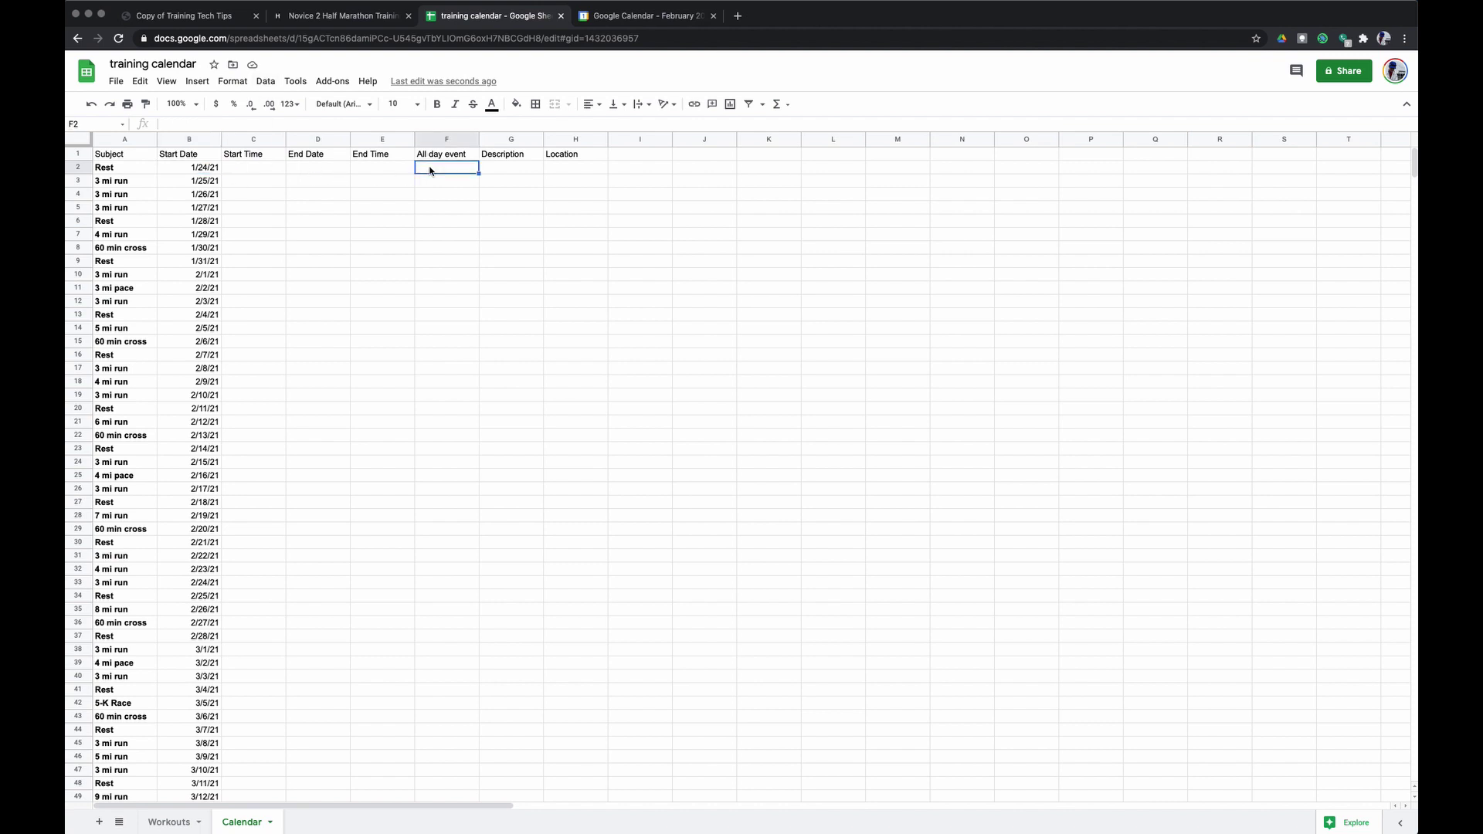
type("TRUE")
key("Return")
Copy the Start Date cells B2:B84 and paste them as values only into the End Date column from D2.
left_click(209, 169)
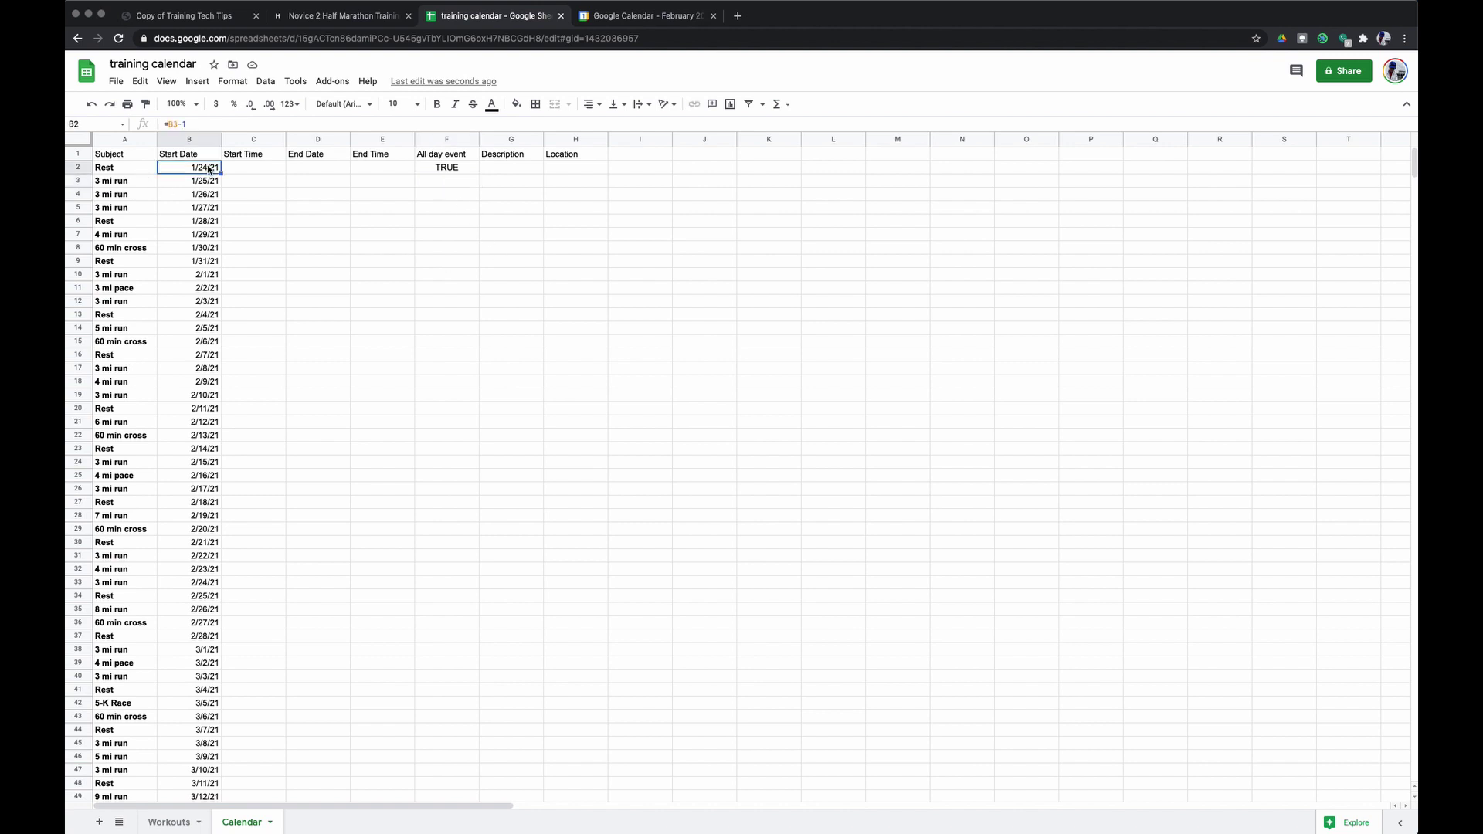
key("ctrl+shift+Down")
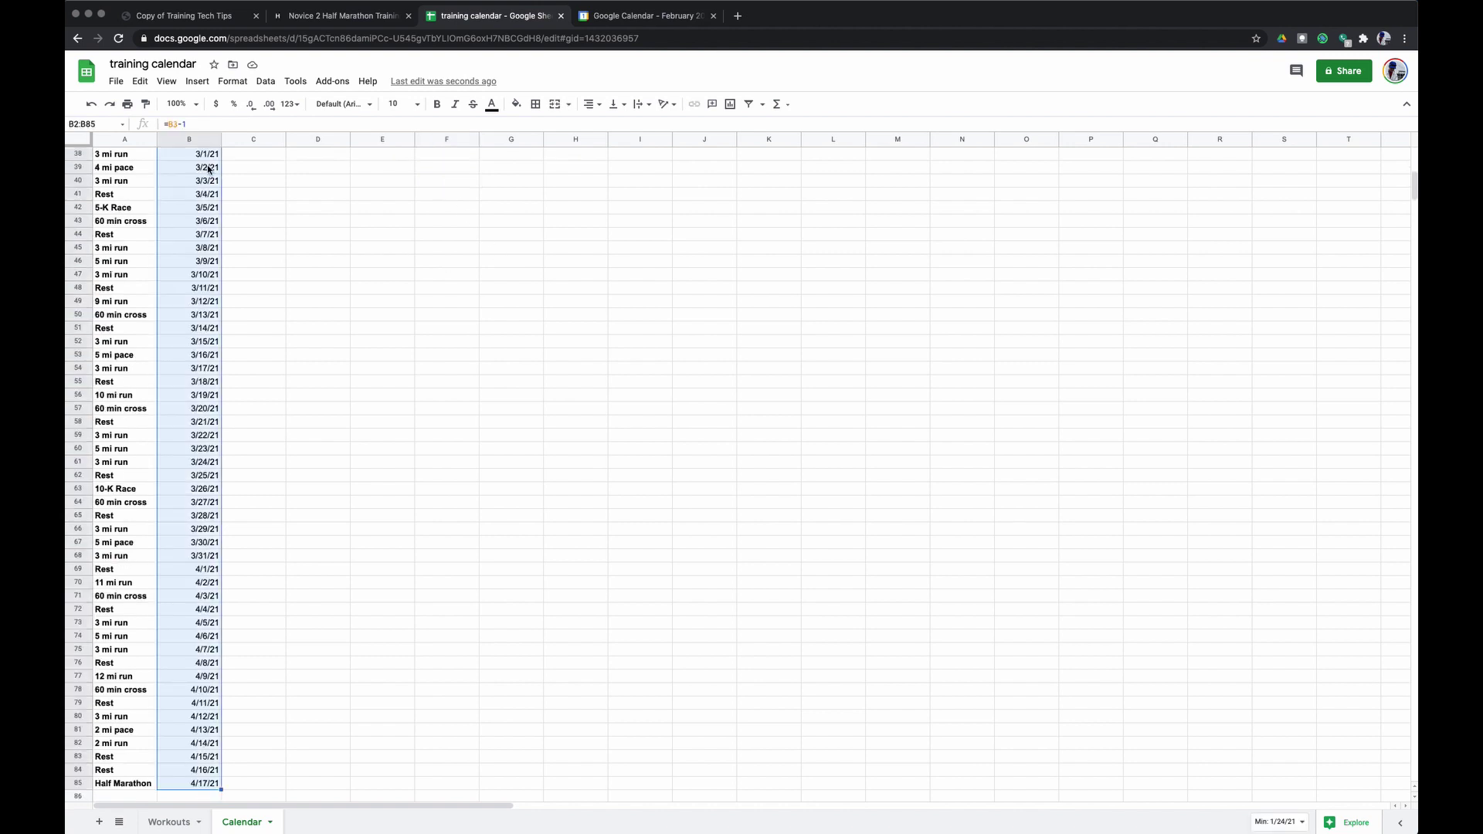
key("shift+Up")
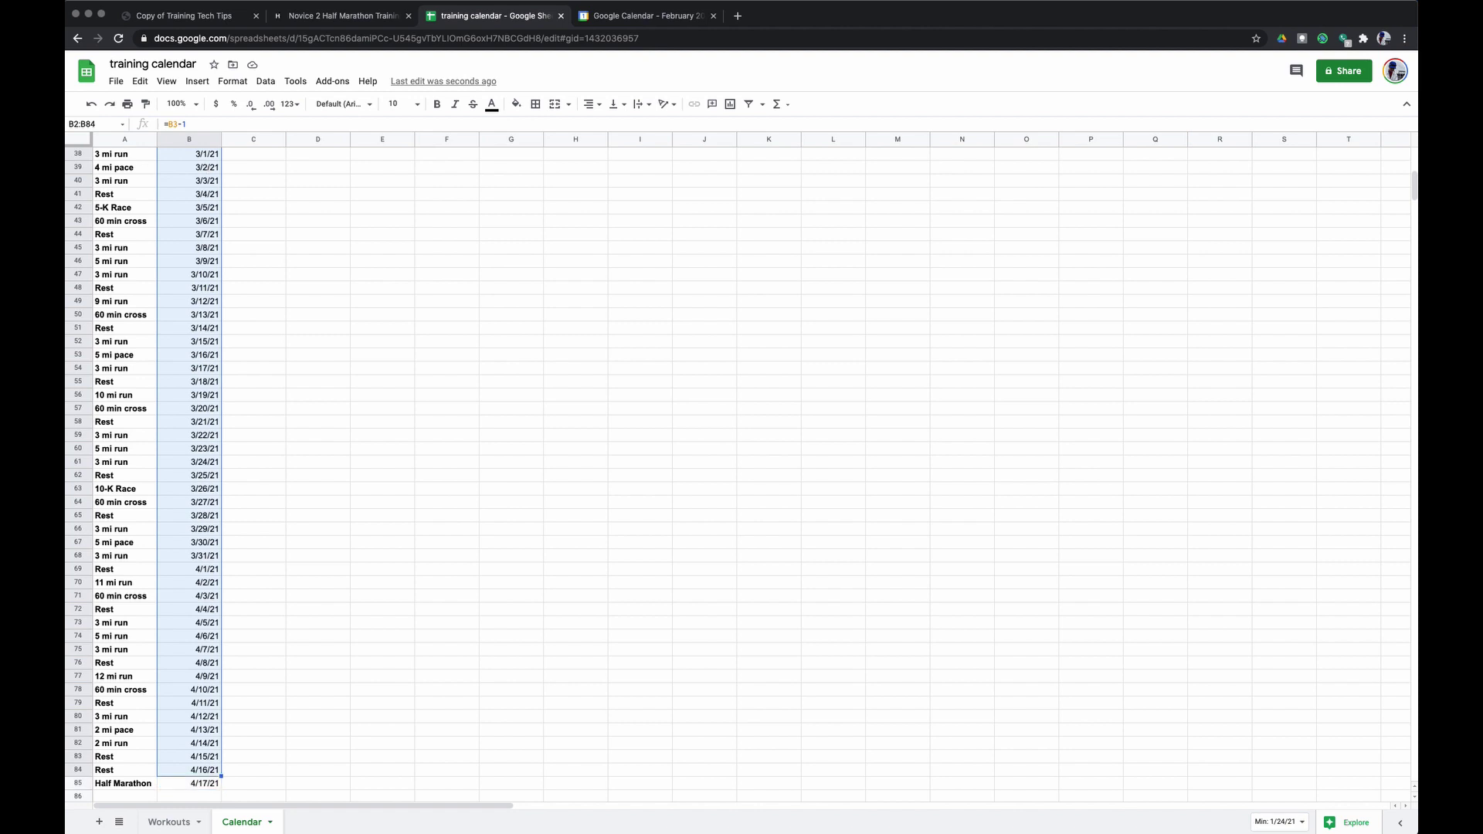
key("ctrl+c")
key("ctrl+Home")
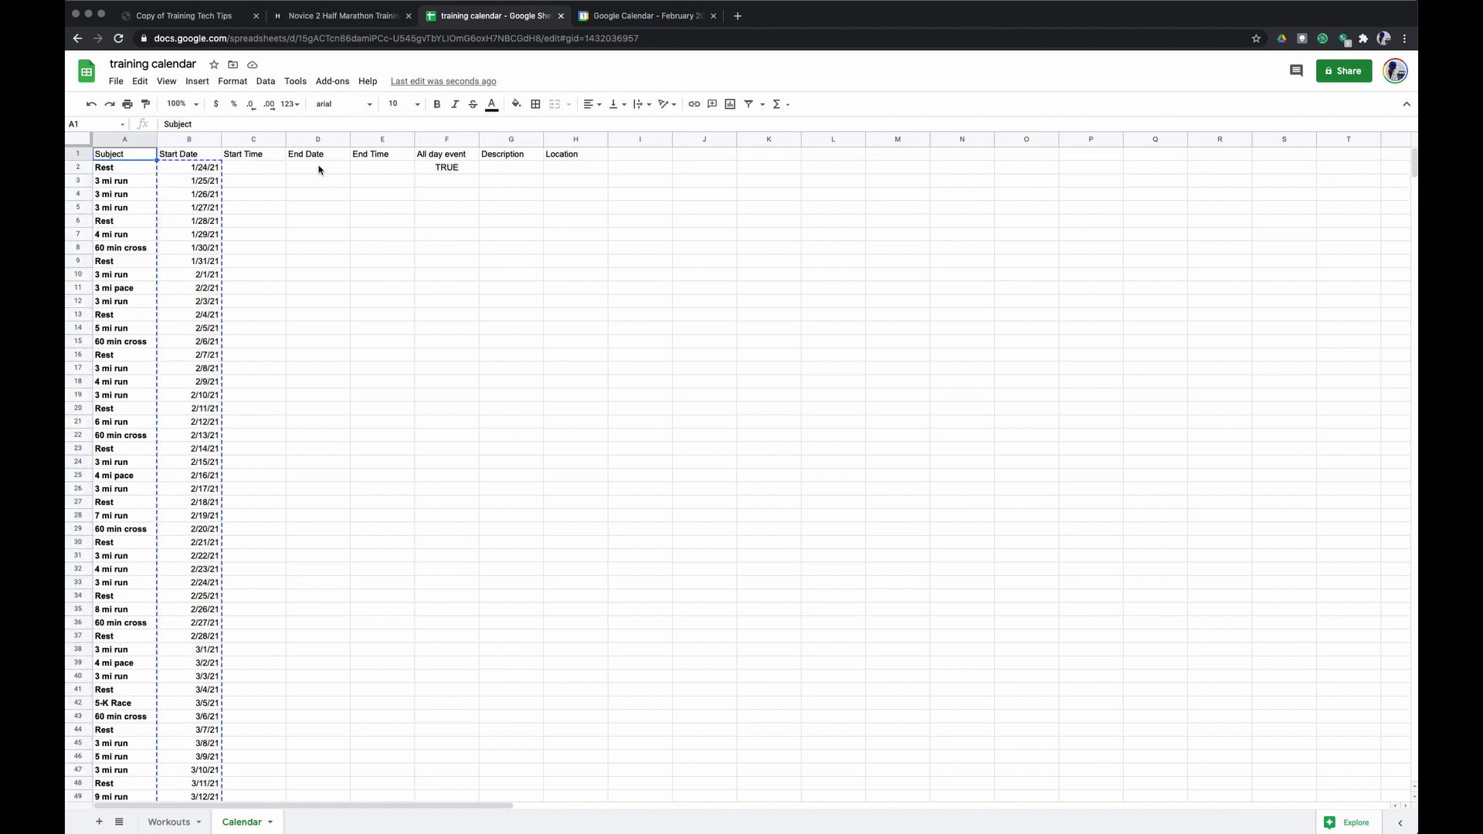
right_click(319, 170)
mouse_move(367, 241)
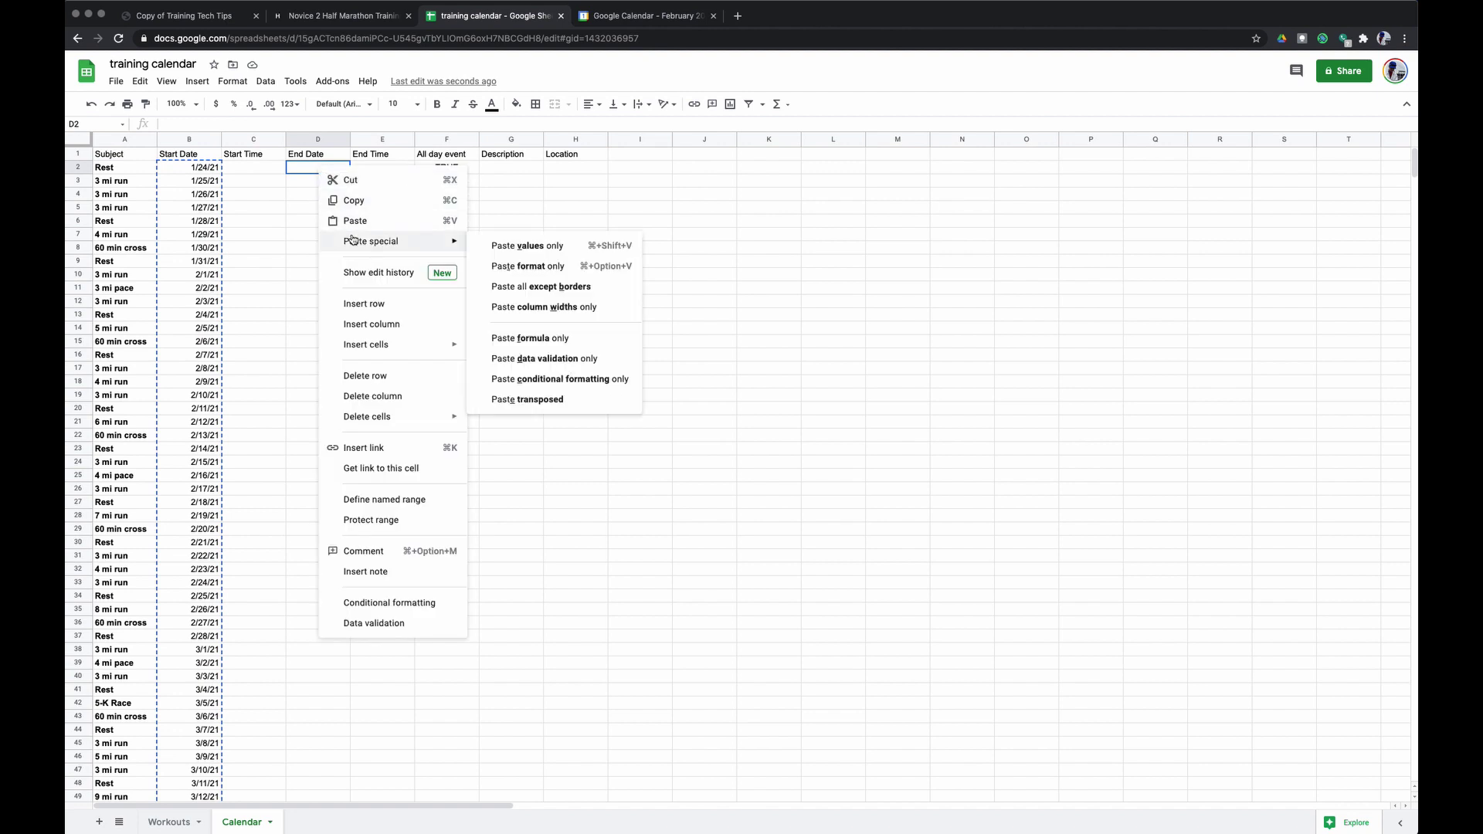
left_click(531, 249)
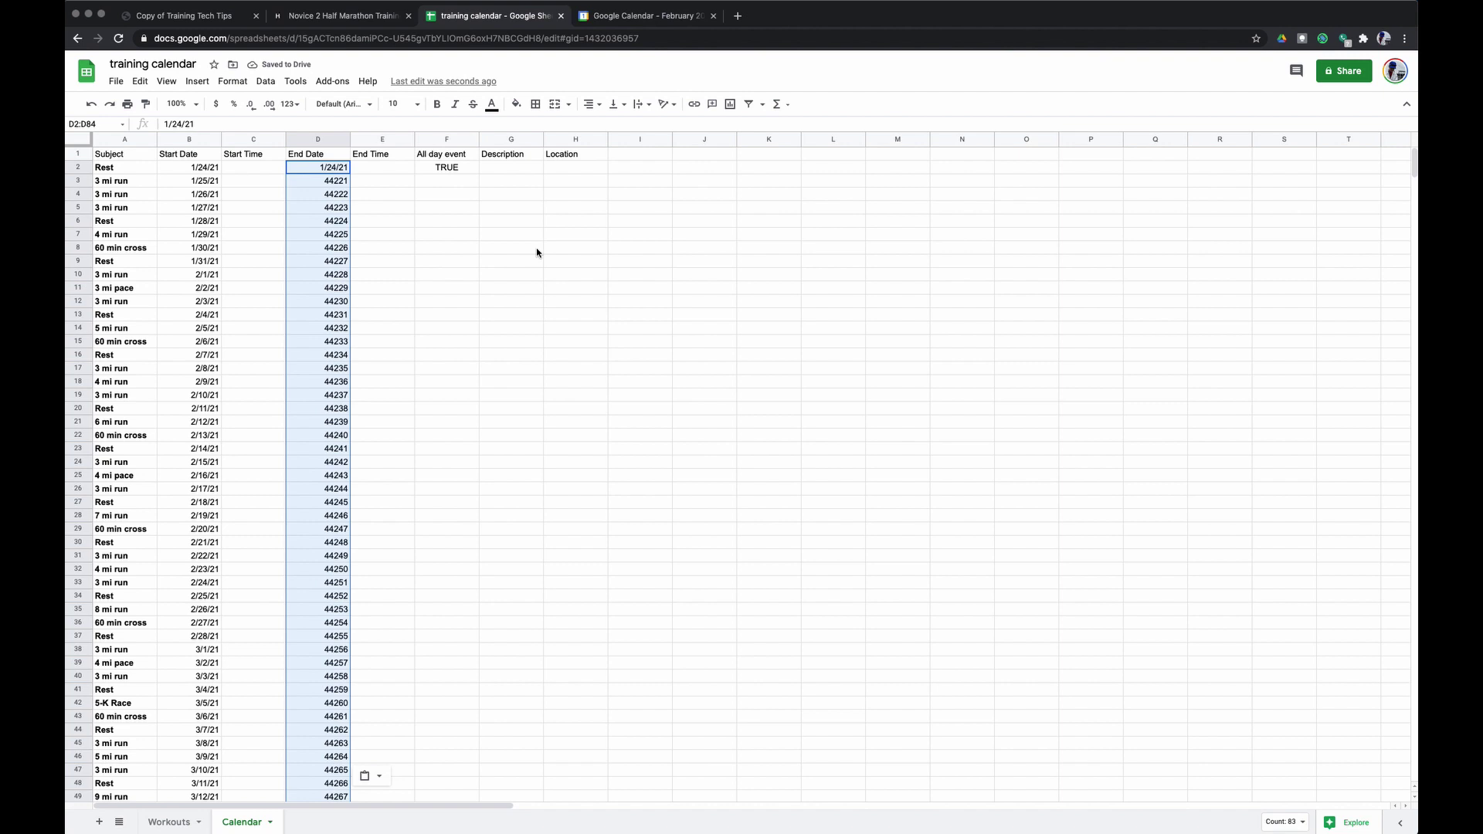
Enter a start time of 7 AM for the first event in C2.
left_click(237, 172)
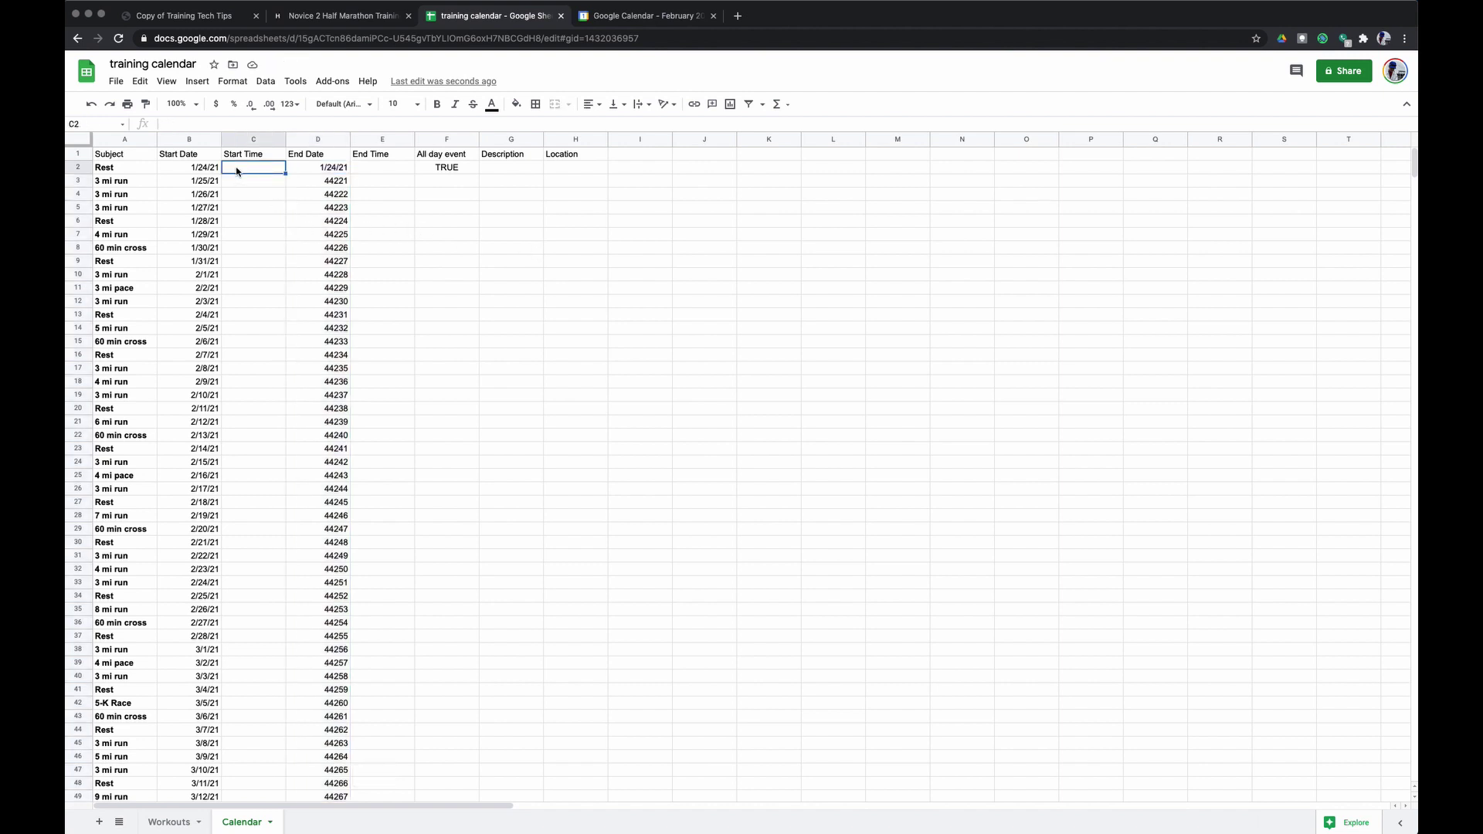
type("7")
type("AM")
key("Return")
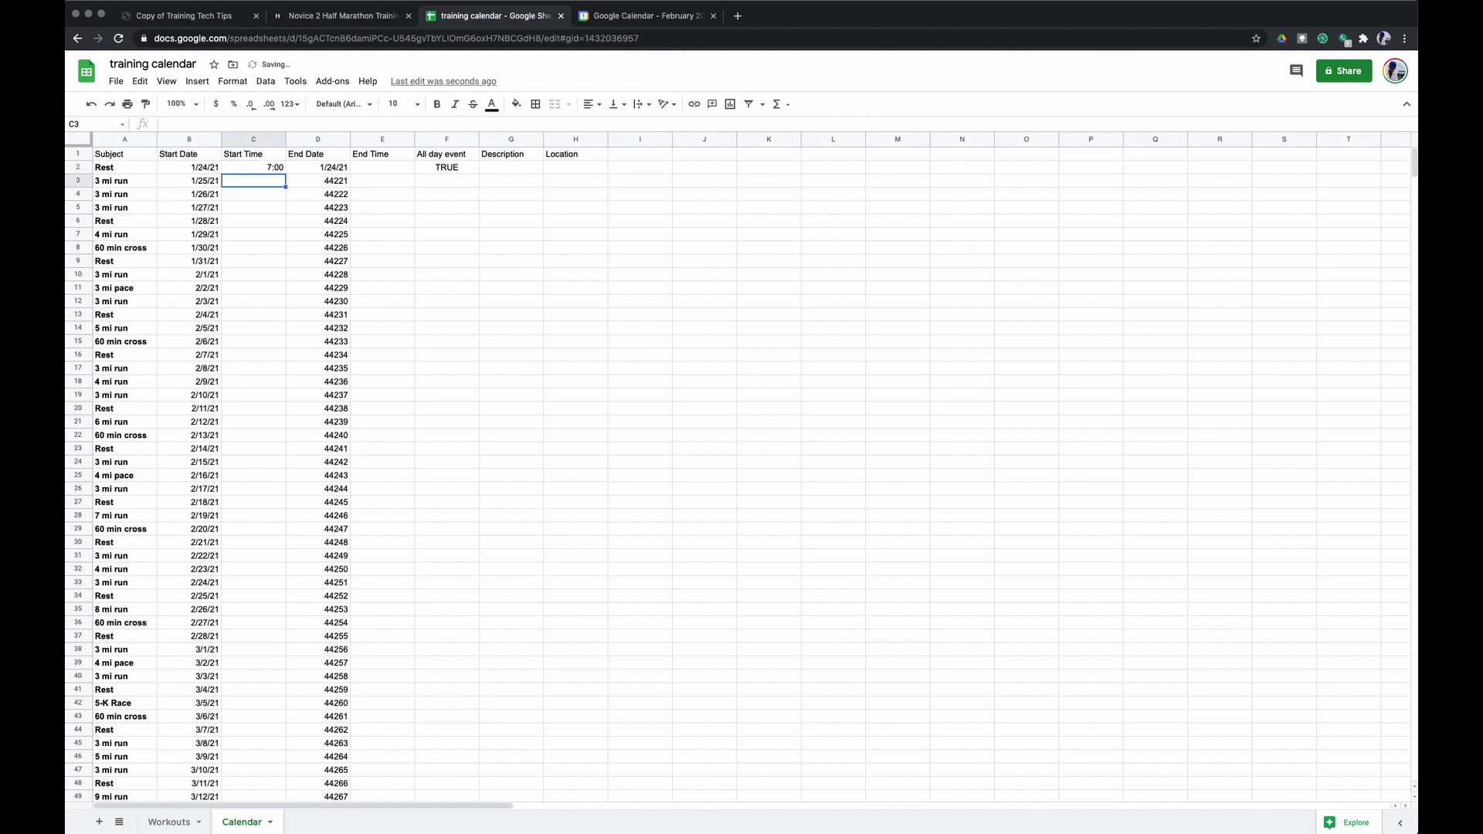
left_click(253, 167)
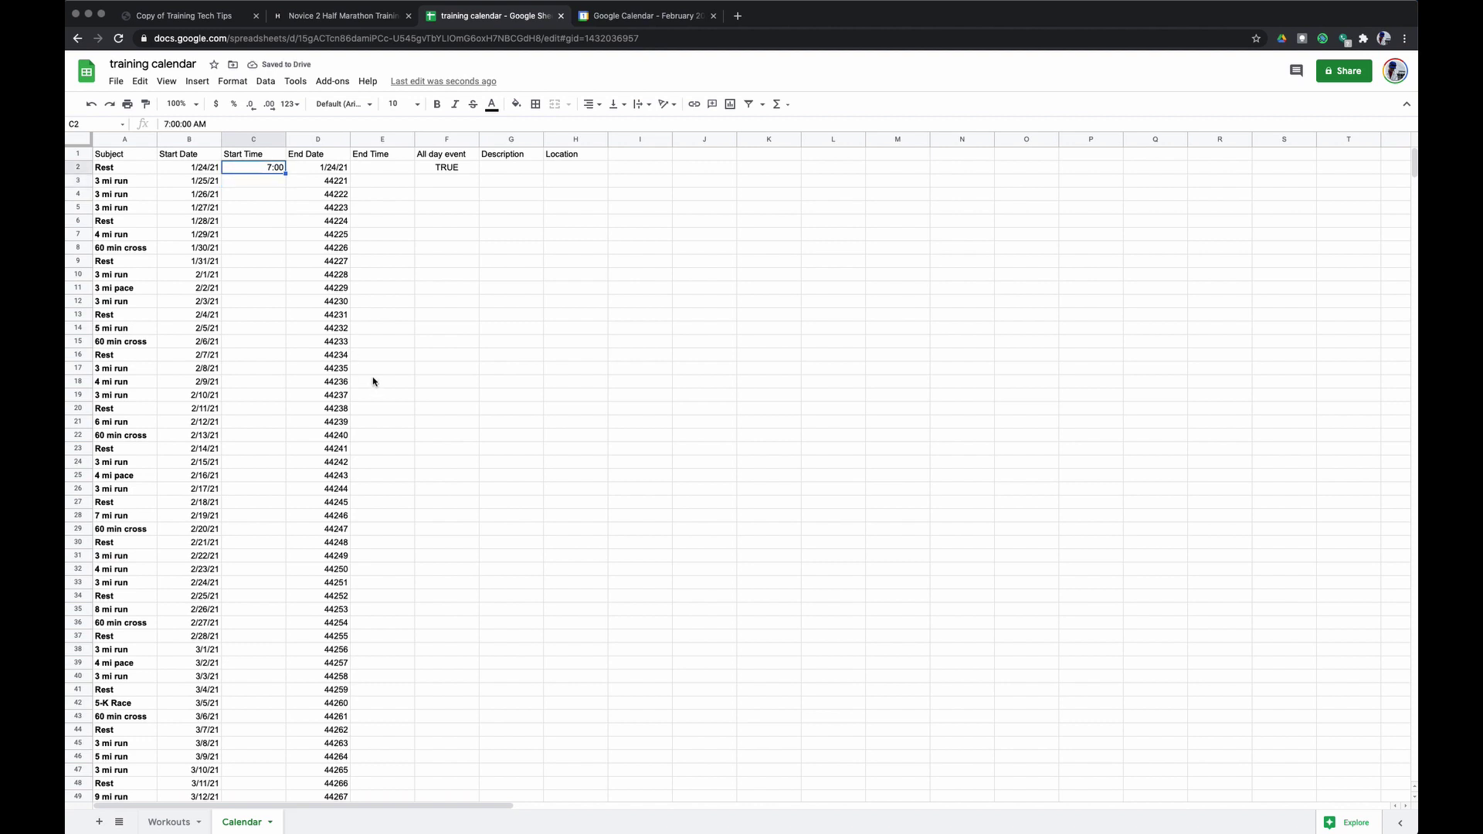
scroll(373, 381, "down", 2)
scroll(373, 381, "up", 2)
Enter the formula =D2+1 in D3 to calculate the second end date from the first.
left_click(340, 184)
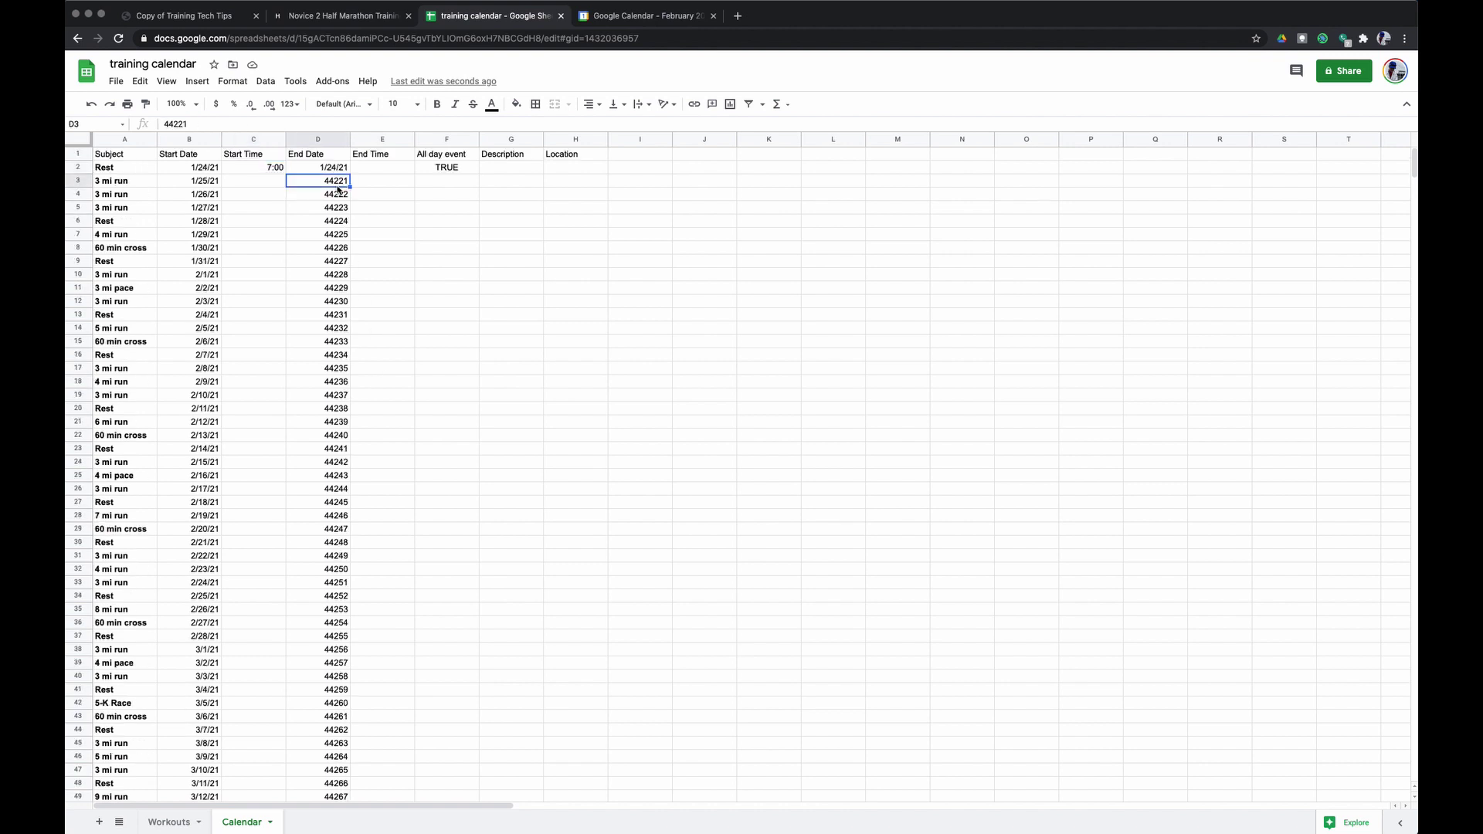
type("=")
left_click(325, 167)
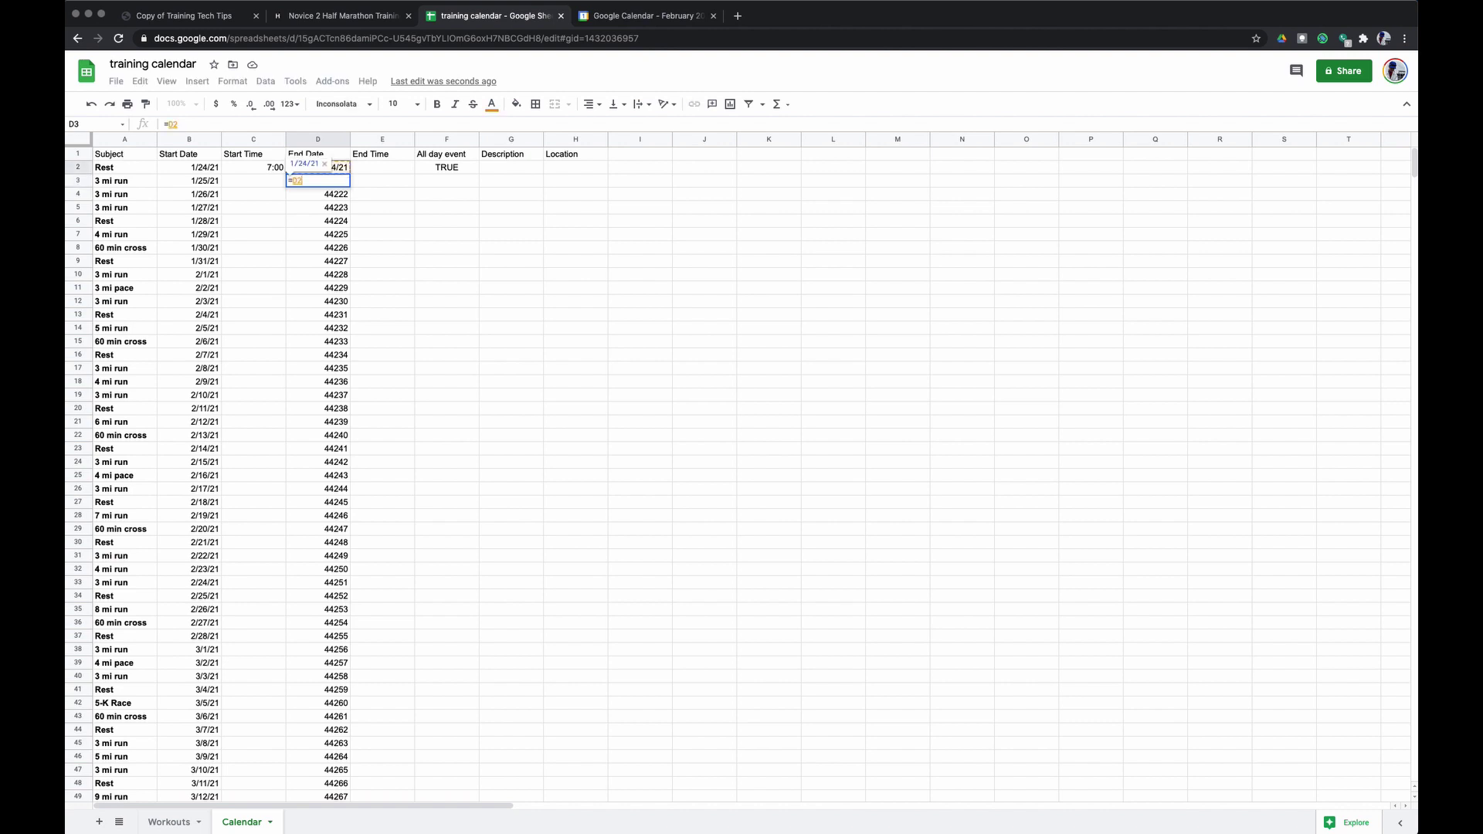
type("+1")
key("Return")
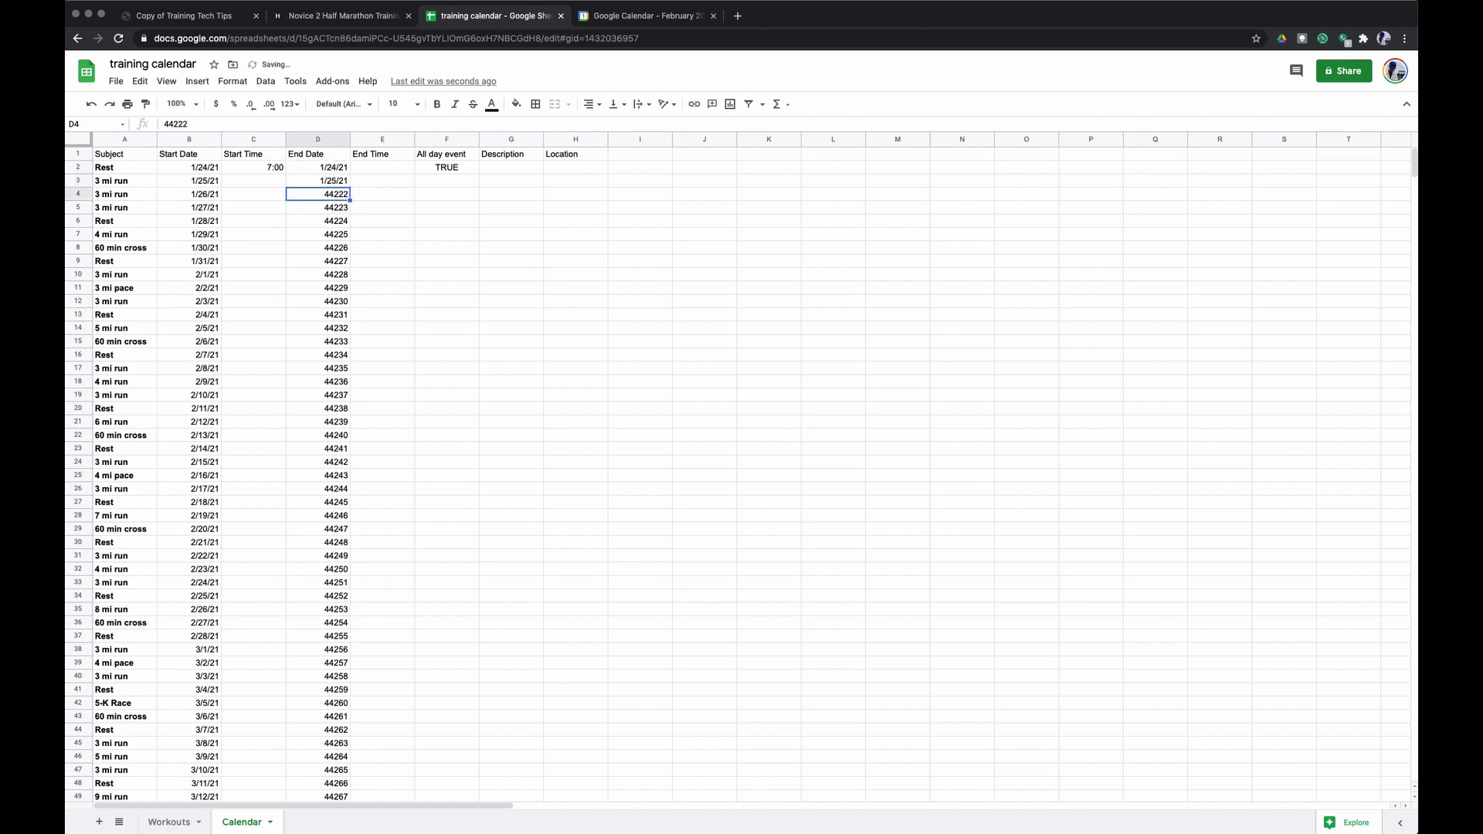
Fill the next-day formula from D3 down the End Date column to the Half Marathon row, D85.
left_click(340, 183)
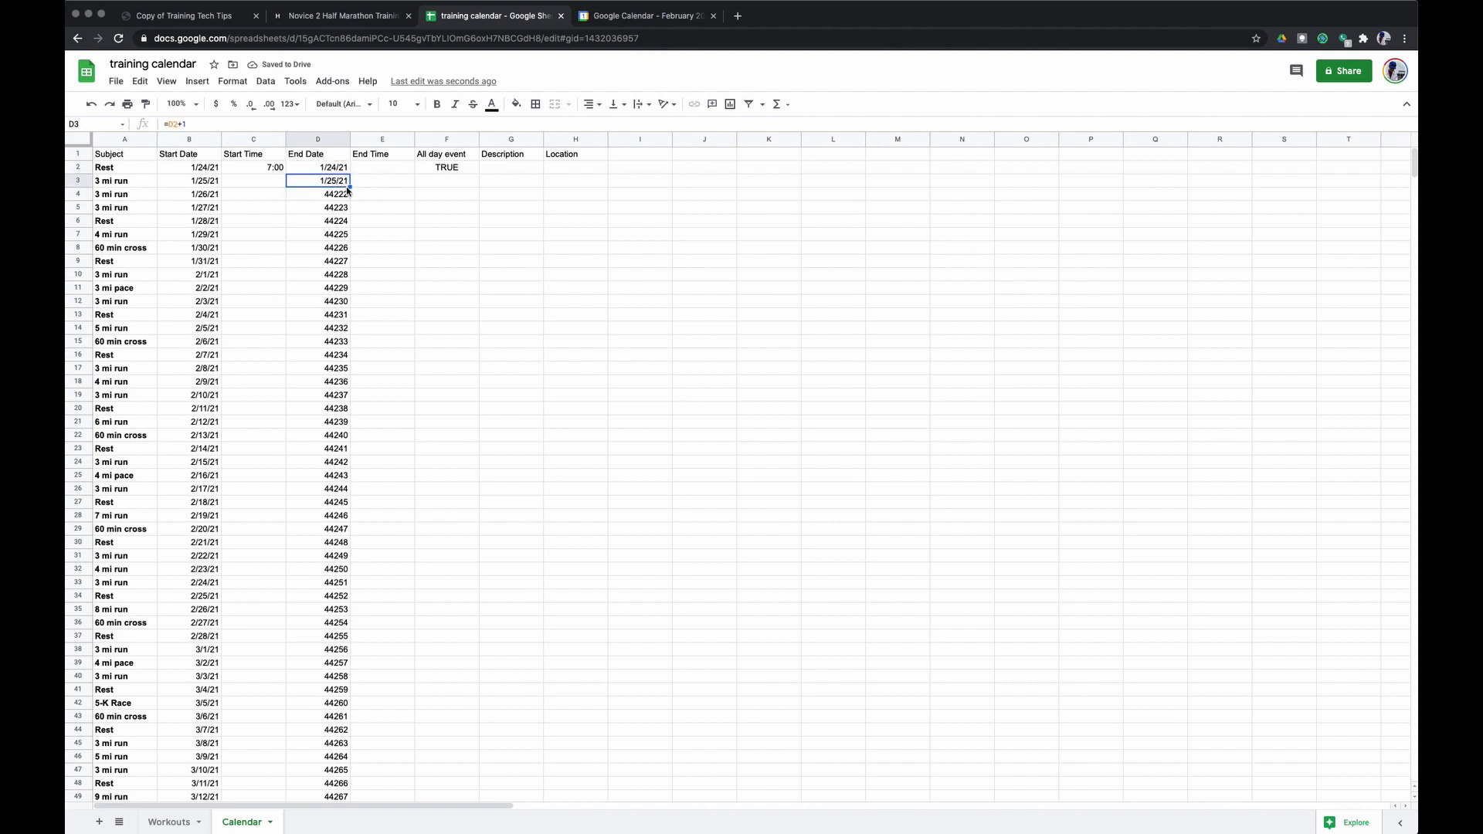
left_click_drag(350, 186, 337, 570)
left_click(282, 596)
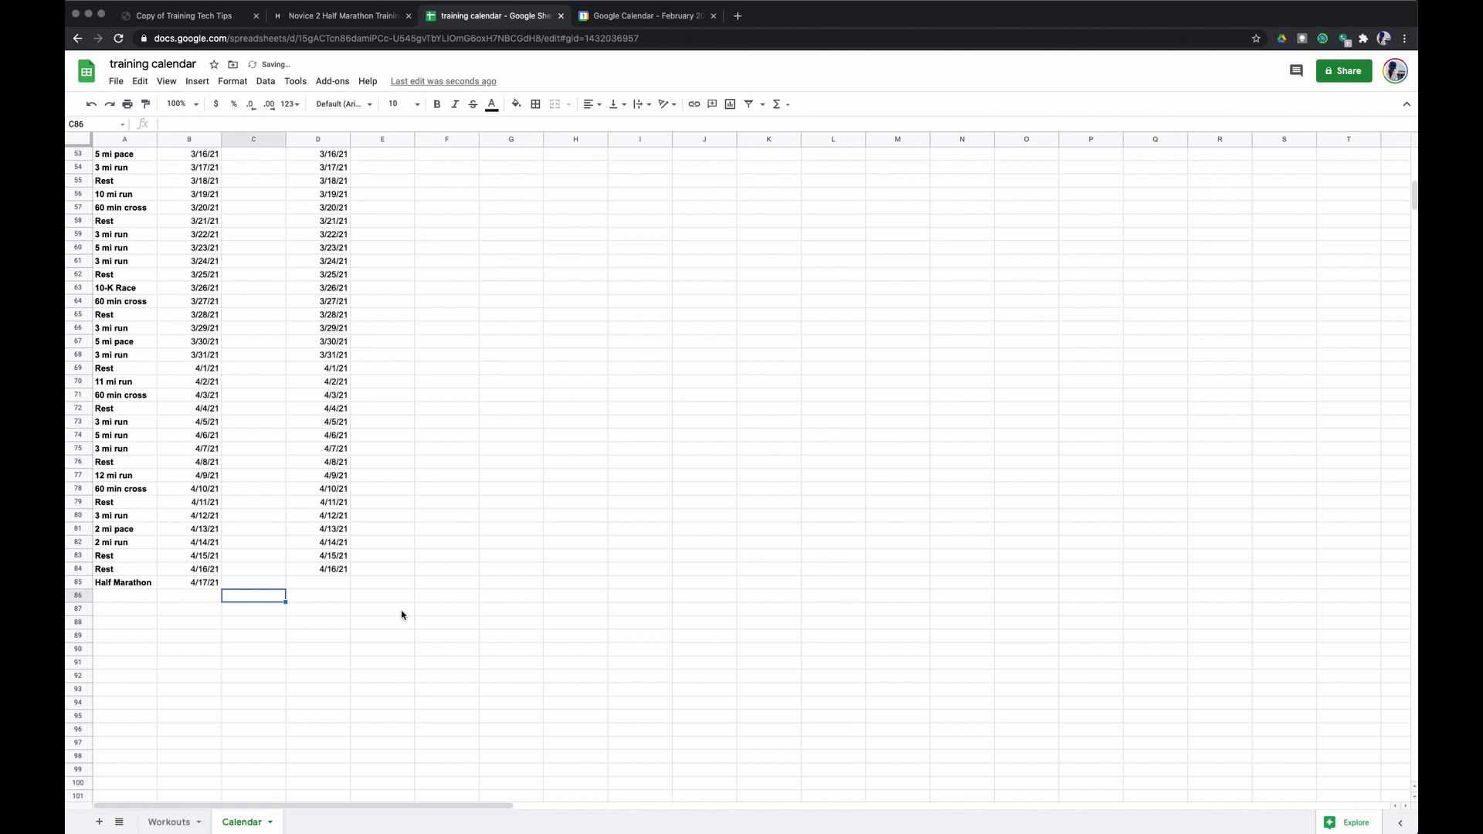
left_click(328, 587)
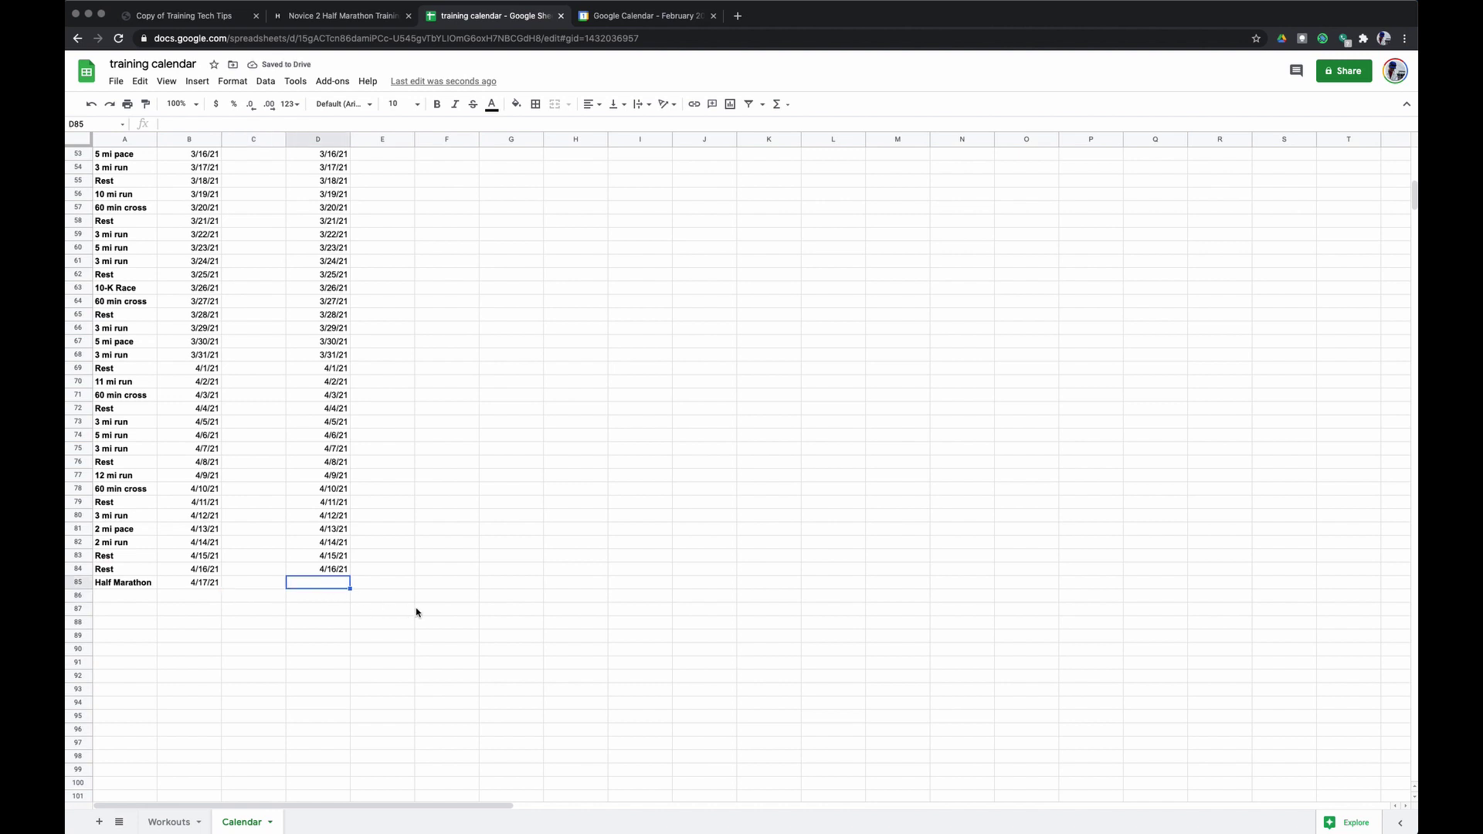
left_click(199, 586)
left_click(321, 582)
left_click(345, 572)
left_click_drag(350, 575, 349, 581)
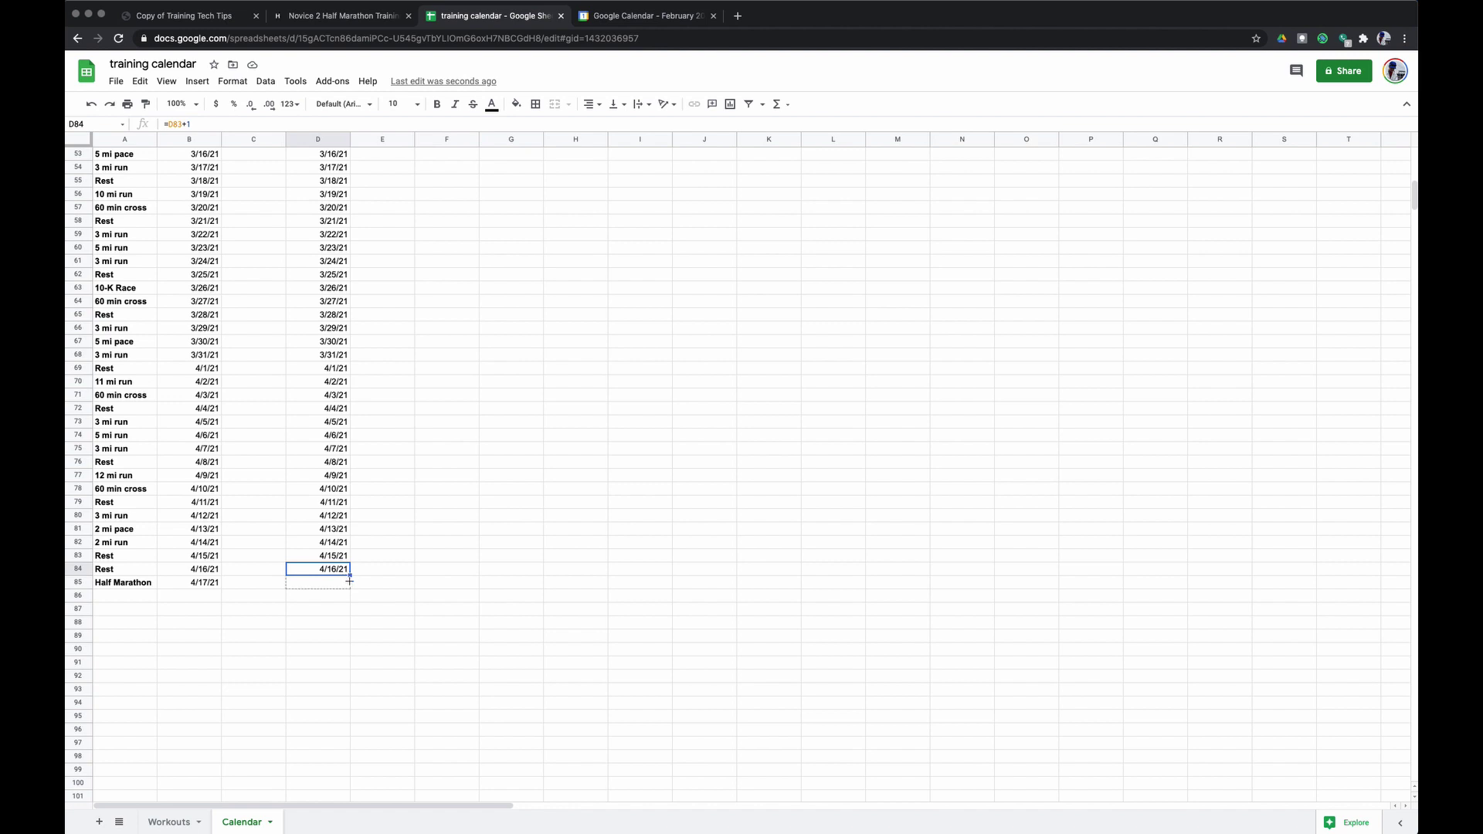
left_click(306, 611)
left_click(394, 597)
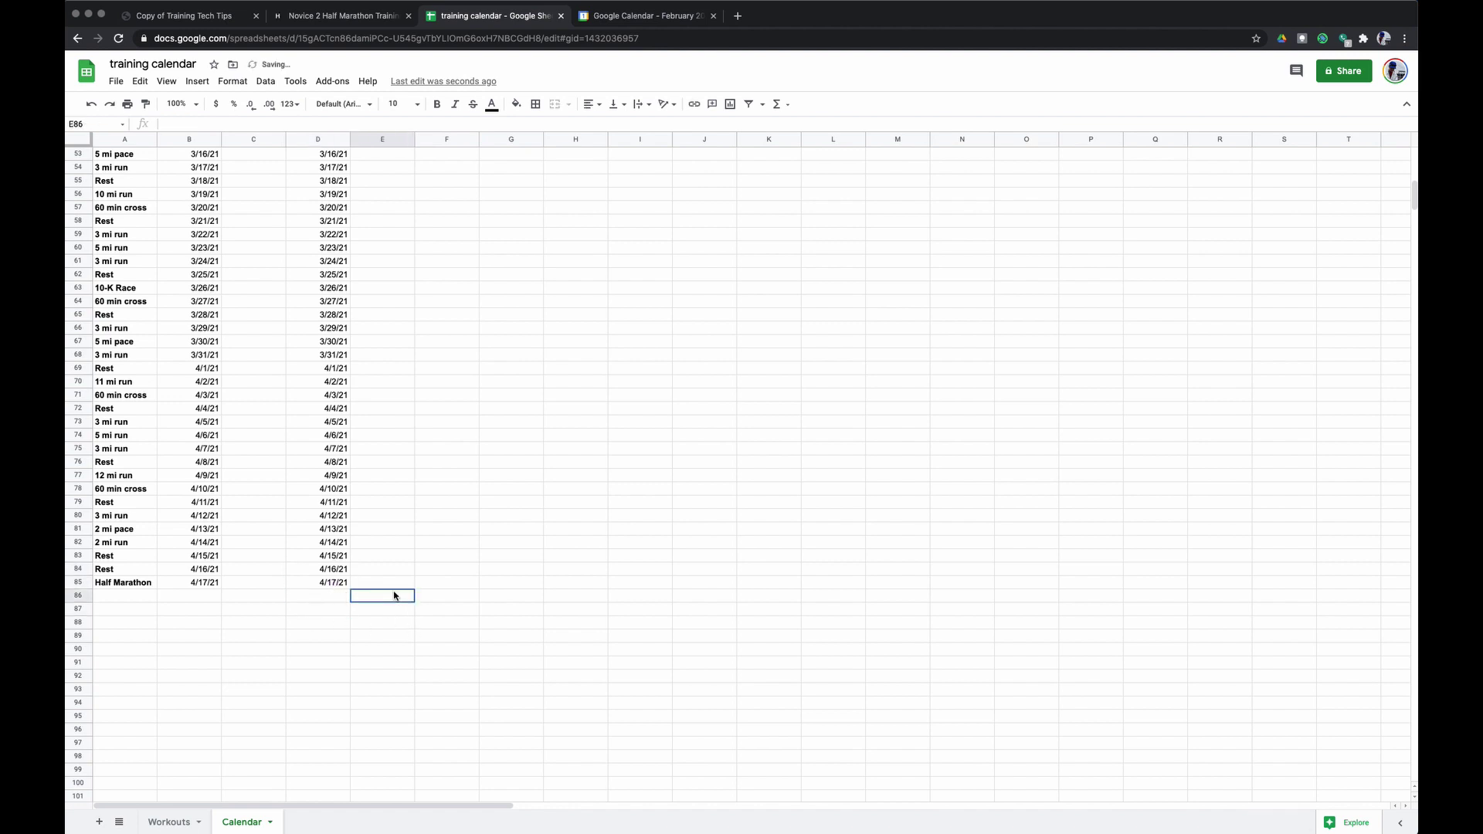
Try filling the start time from C2 down to C4, and undo the fill.
left_click(279, 588)
scroll(282, 590, "up", 10)
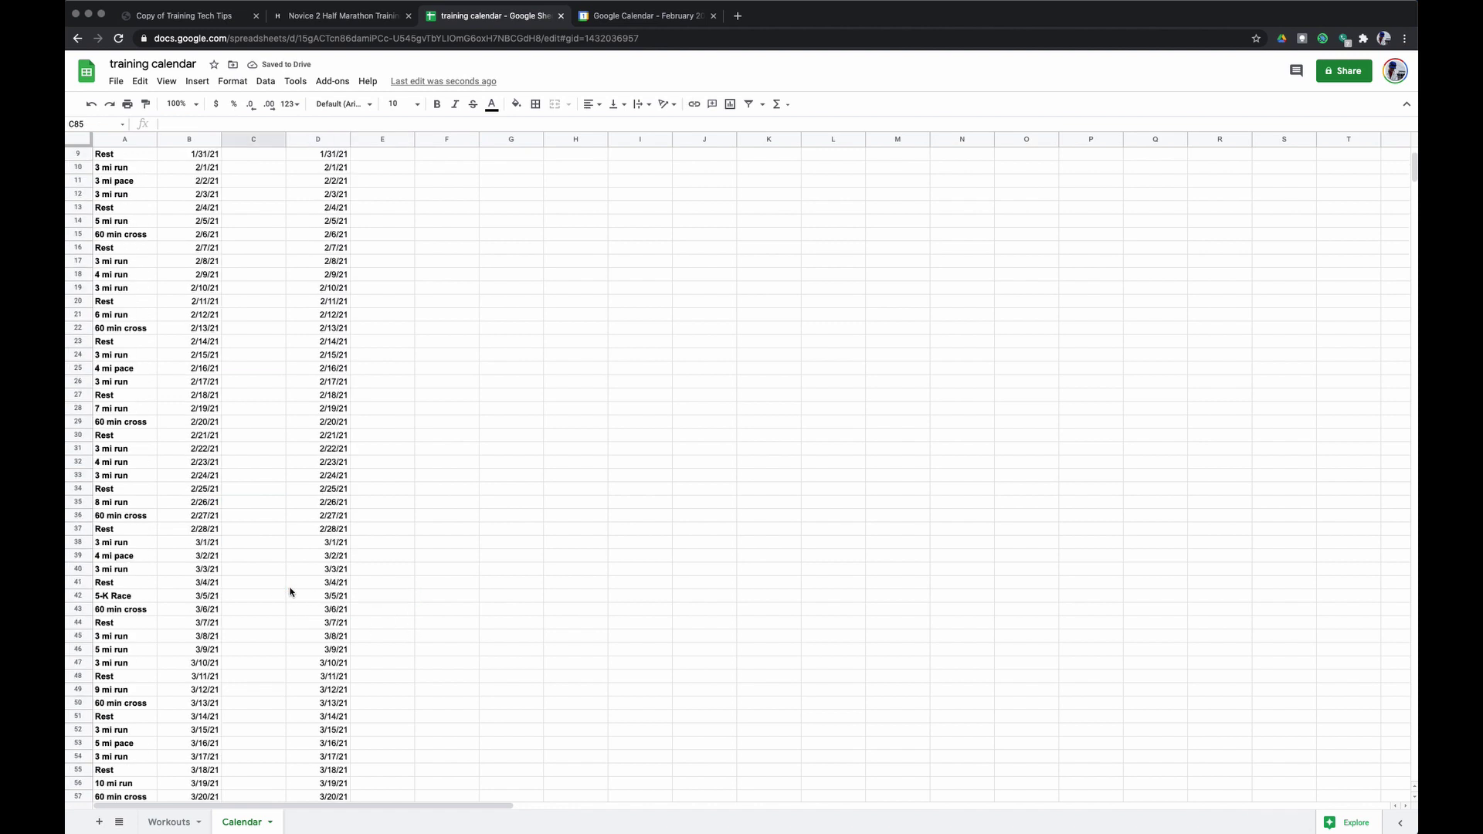
left_click(278, 170)
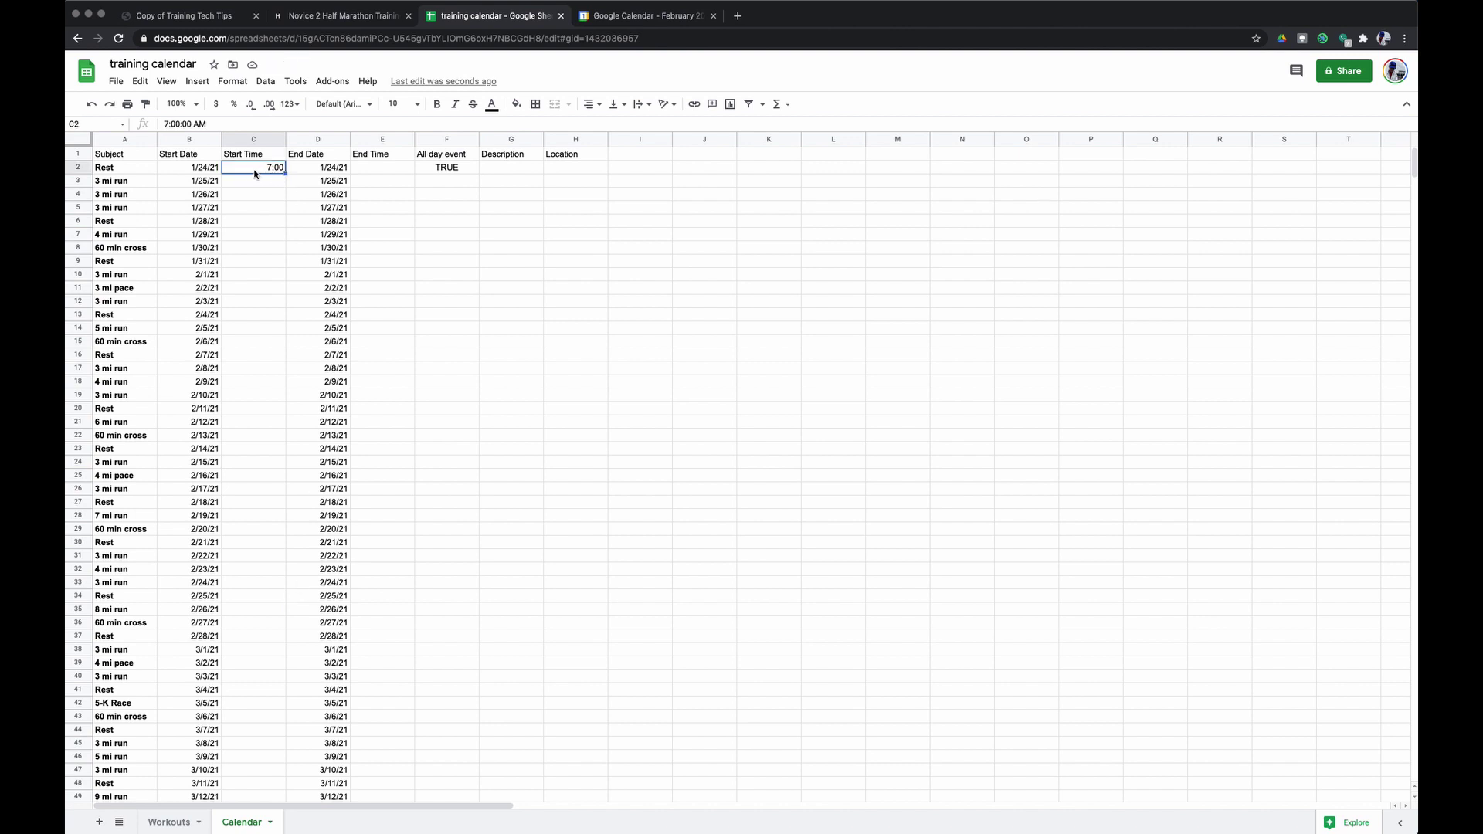
left_click_drag(286, 173, 286, 187)
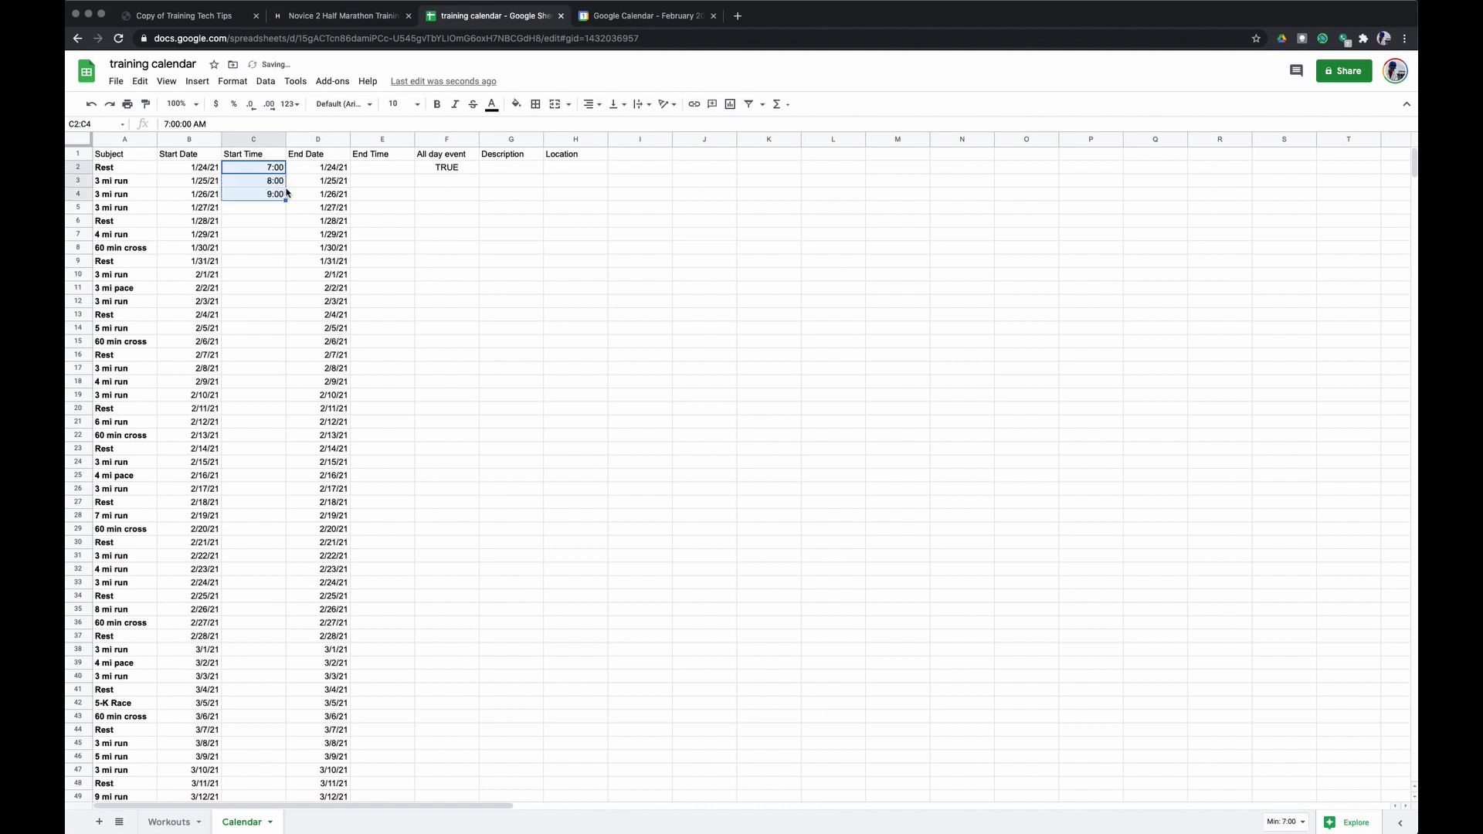
key("super+z")
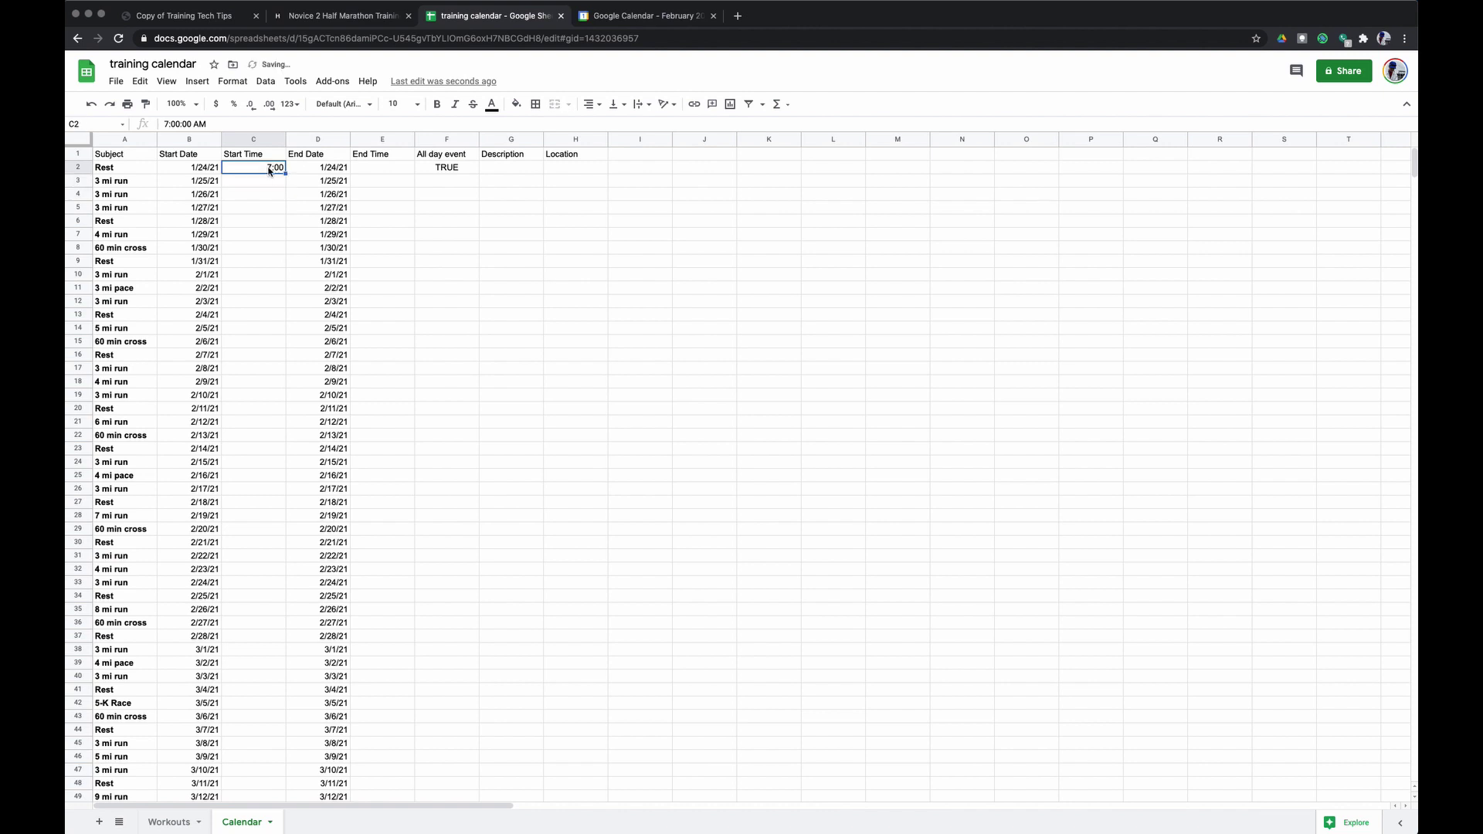
Copy the 7:00 start time from C2 into the Start Time cells C3:C84.
key("super+c")
left_click(268, 183)
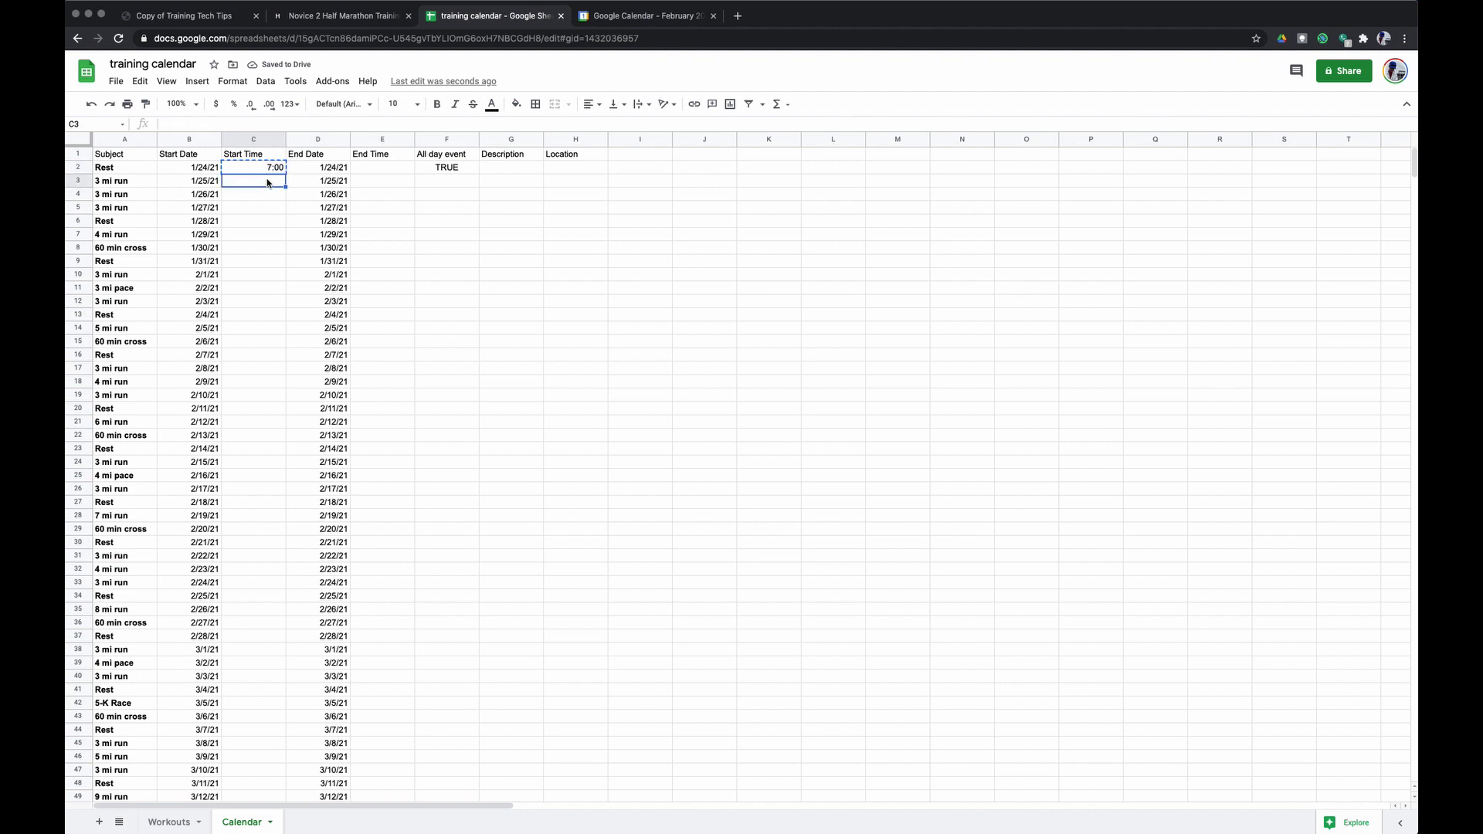
key("shift+Page_Down")
key("shift+Page_Down")
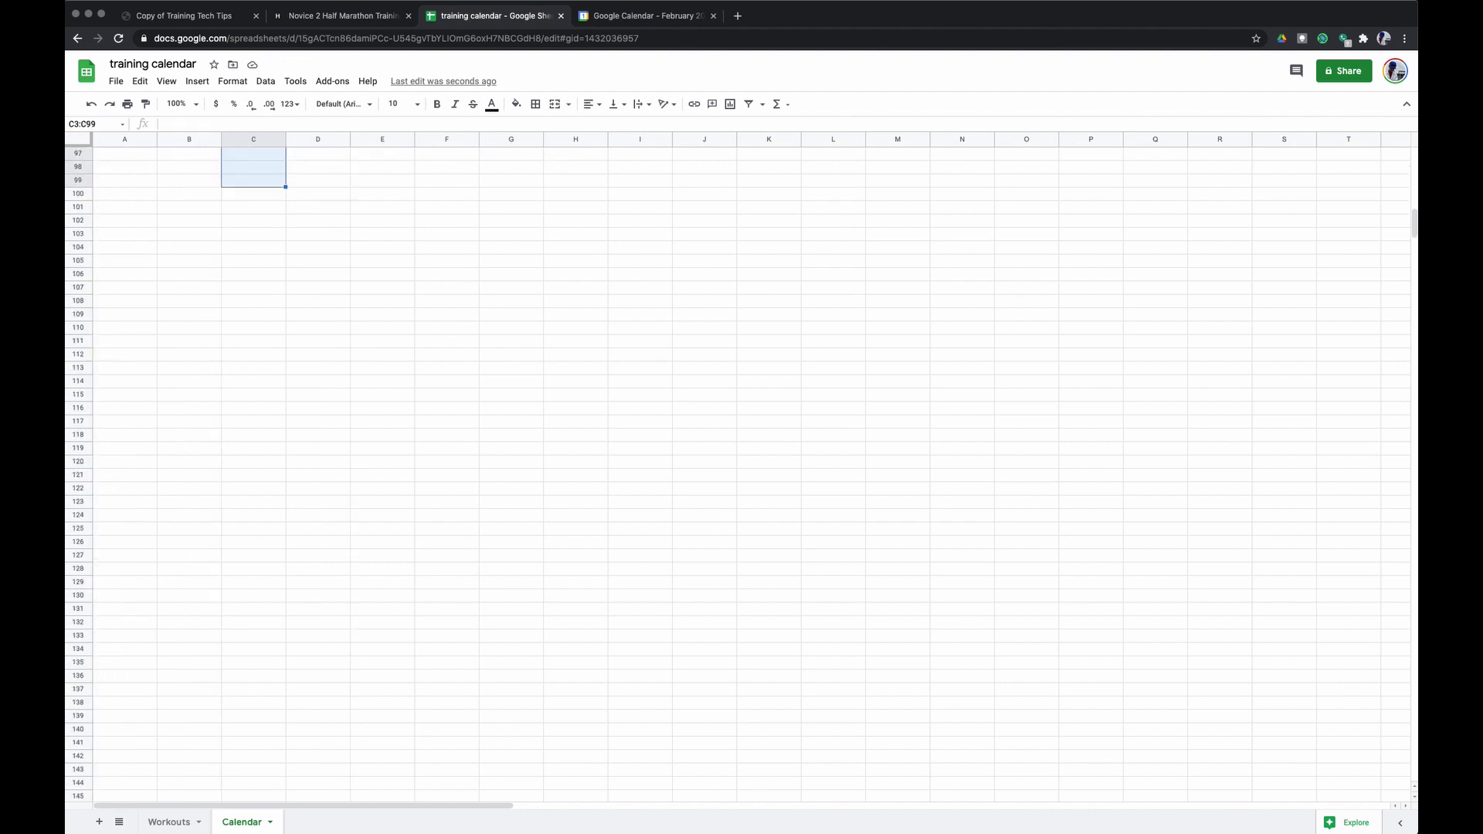
key("shift+Up")
key("shift+Up")
key("shift+Up")
key("shift+Up")
key("shift+Up")
key("shift+Up")
key("shift+Up")
key("shift+Up")
key("shift+Up")
key("shift+Up")
key("shift+Up")
key("shift+Up")
key("shift+Up")
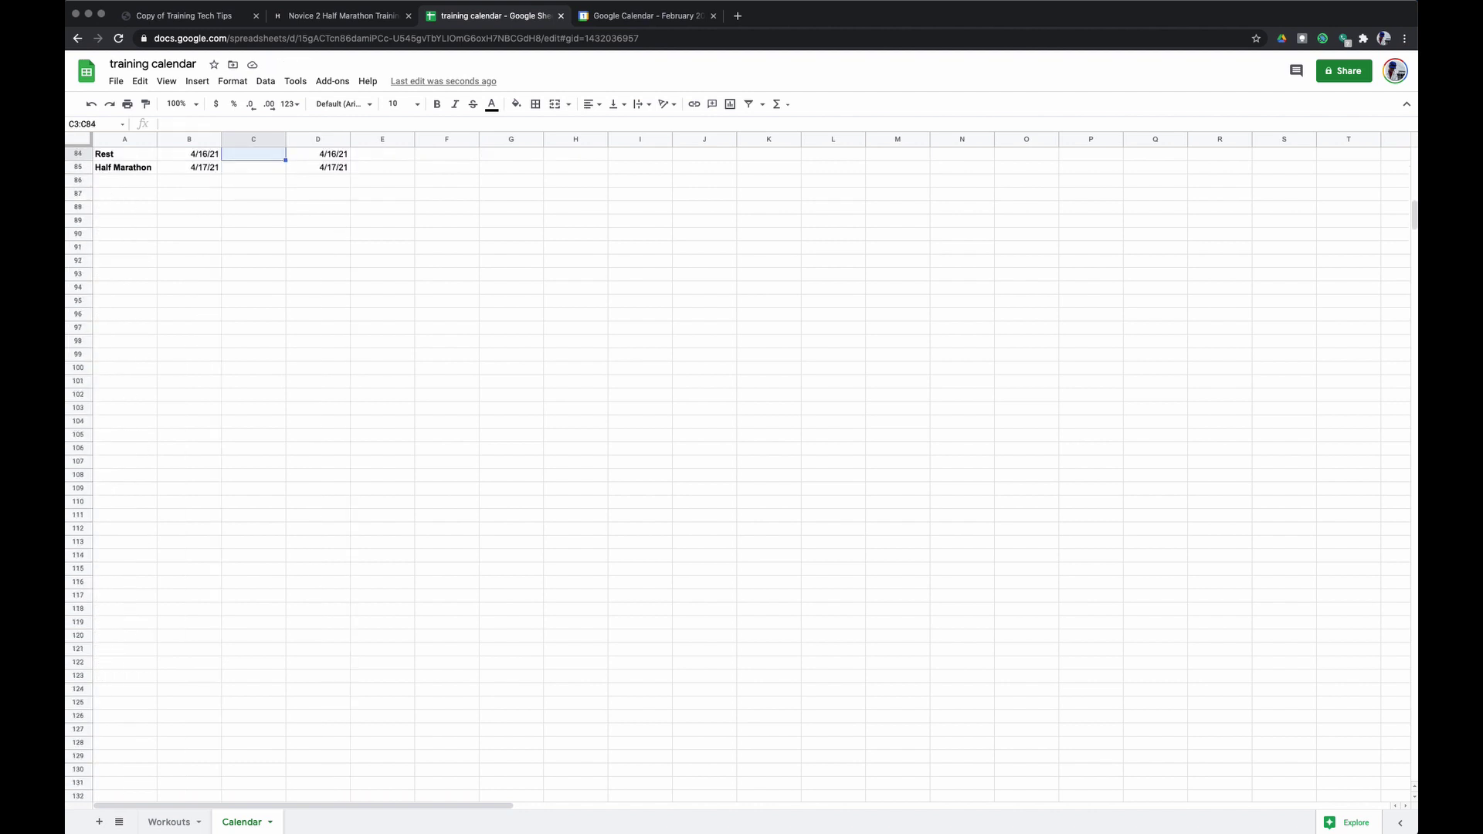
key("shift+Down")
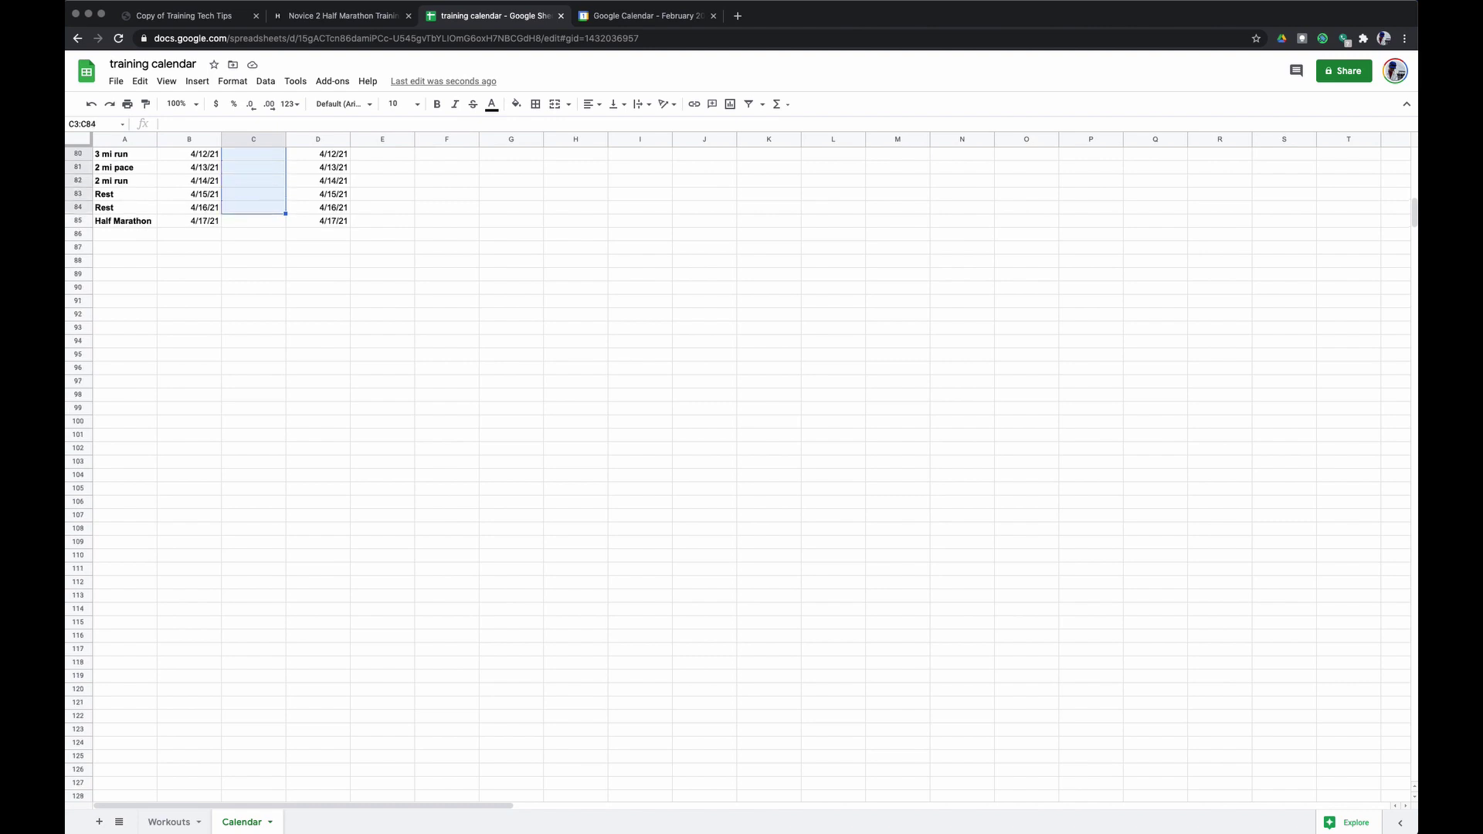
key("super+v")
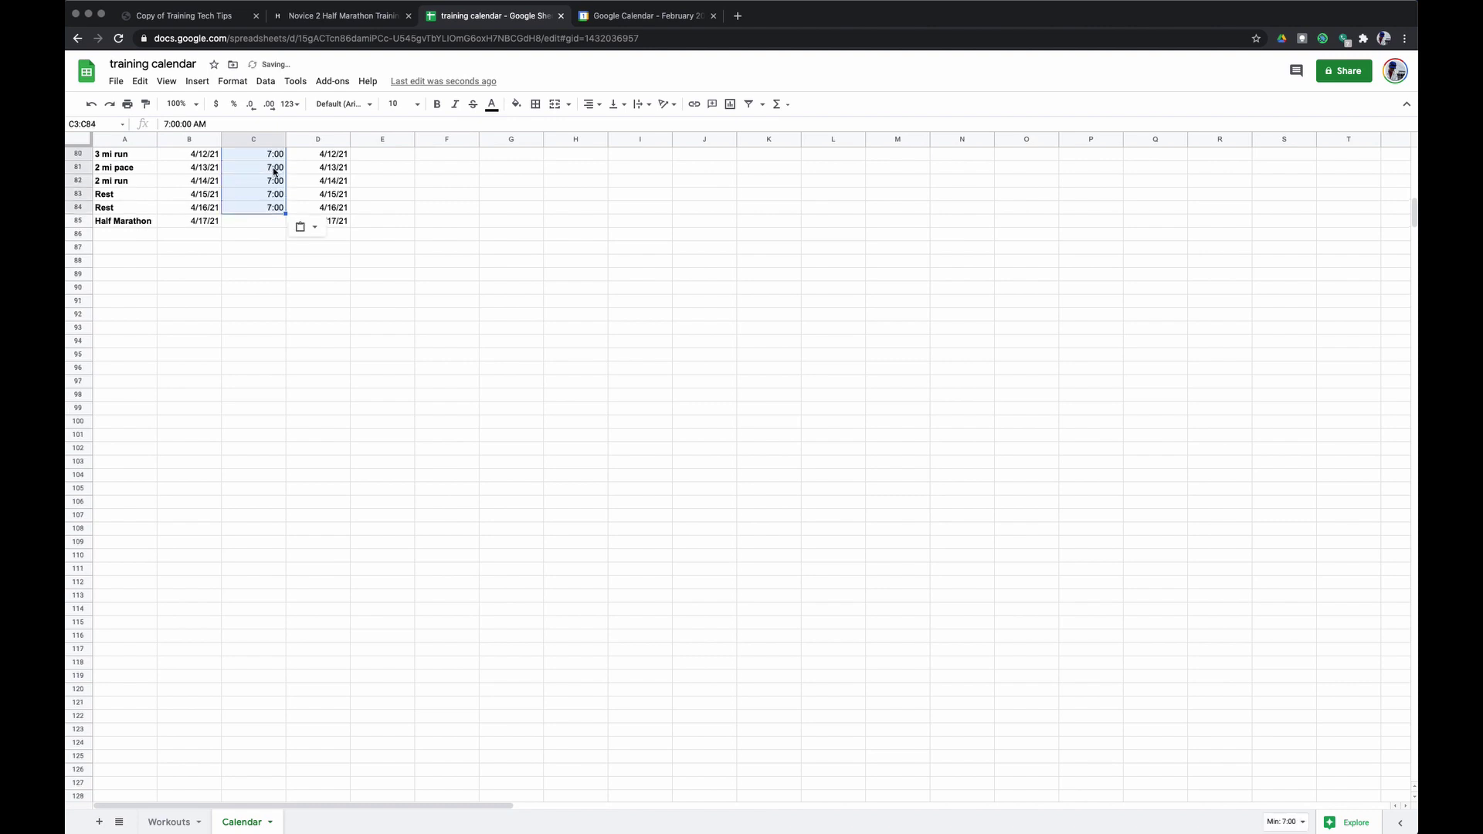
key("super+Home")
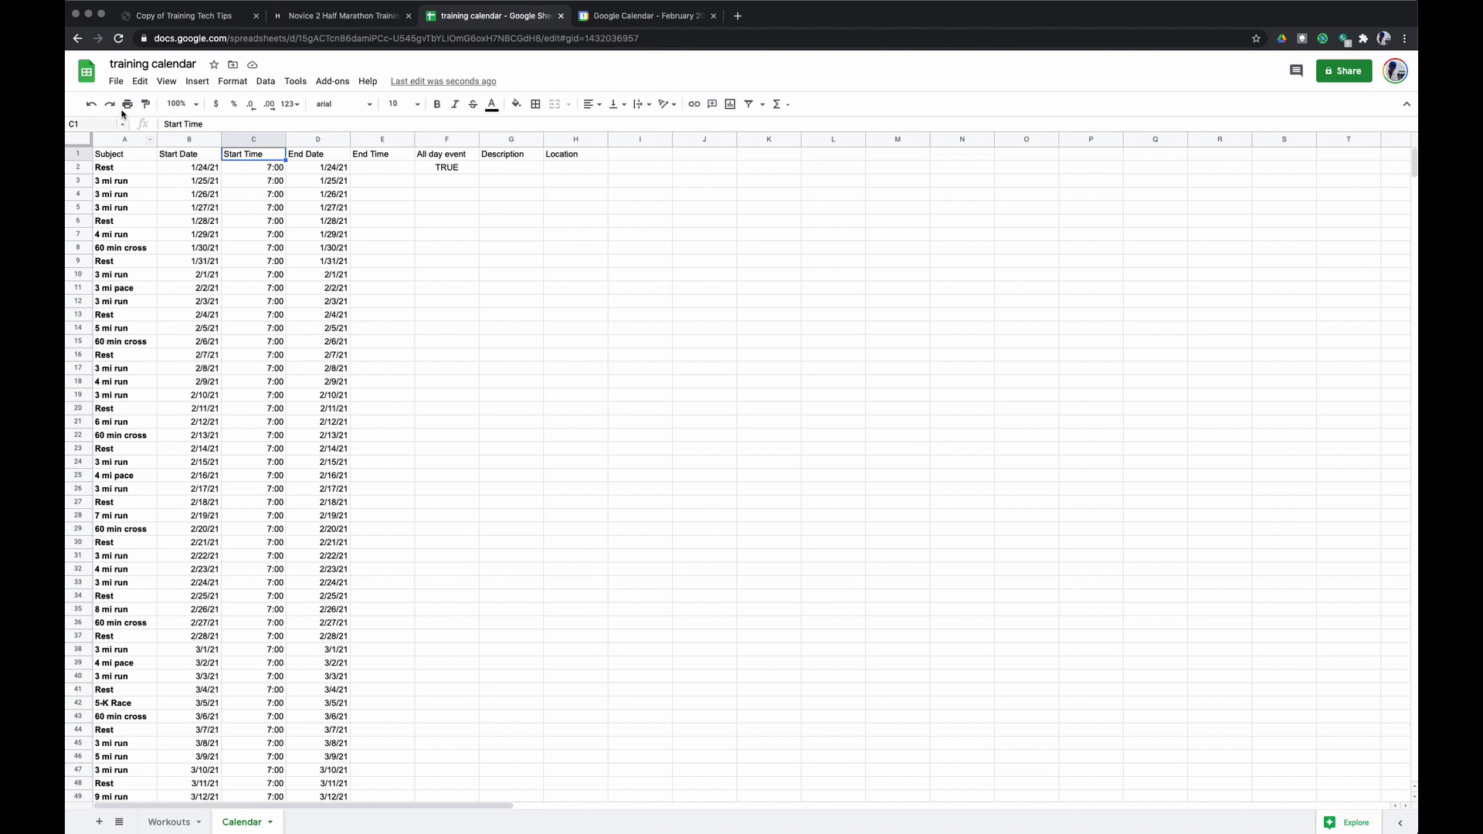
Download the current Calendar sheet as a comma-separated values (.csv) file.
left_click(117, 83)
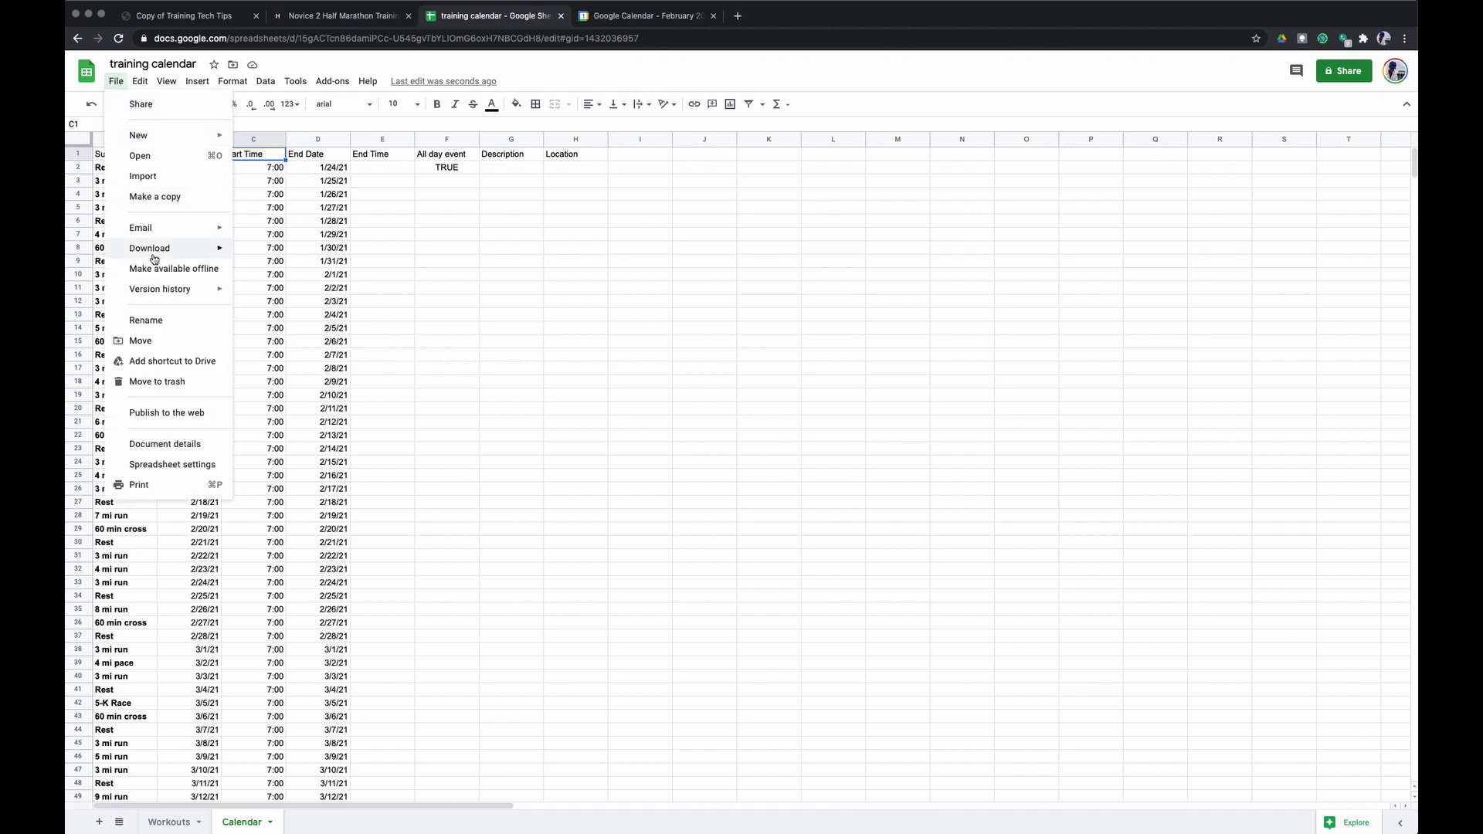
mouse_move(152, 255)
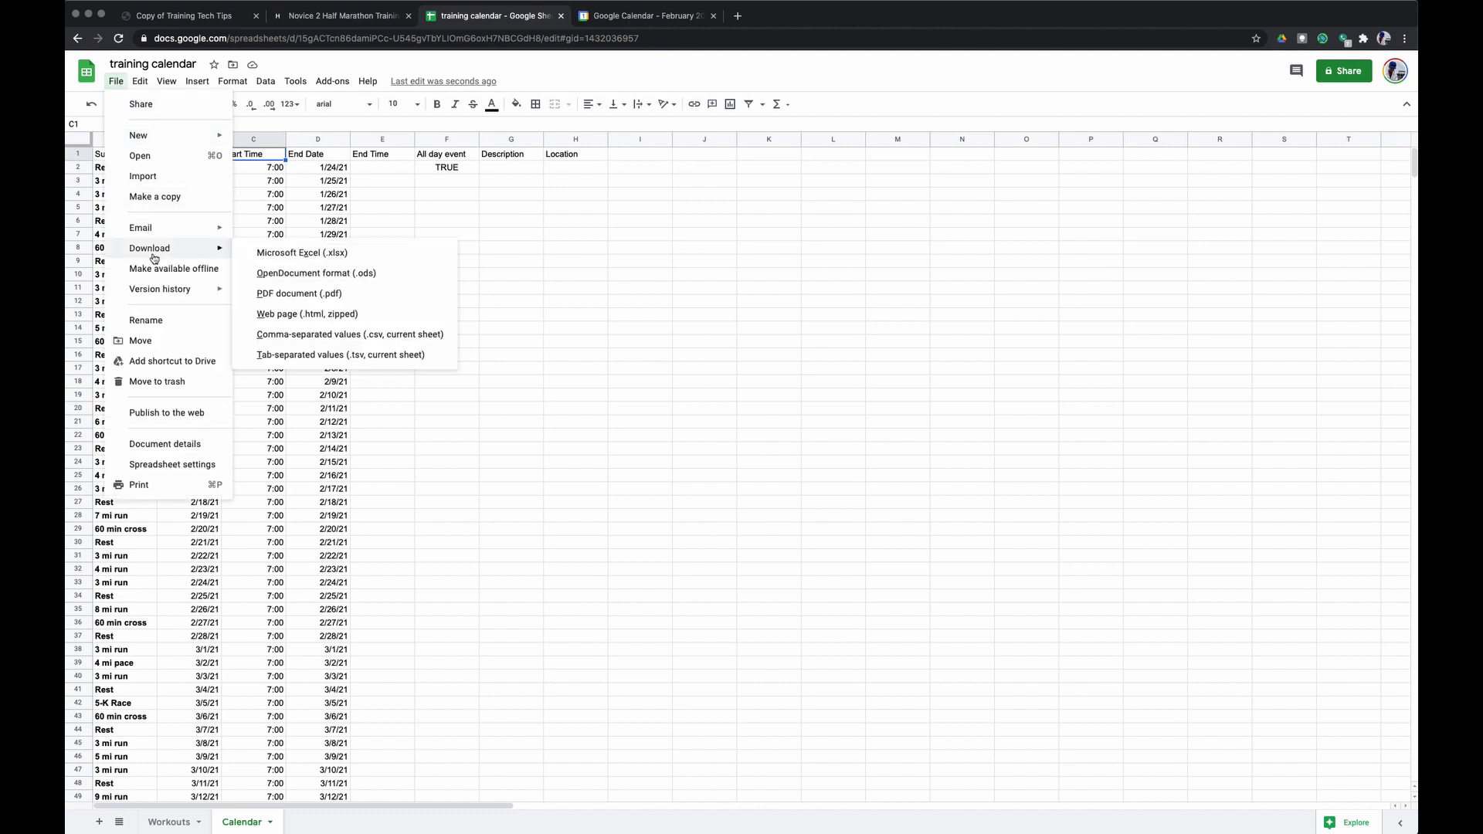
left_click(403, 337)
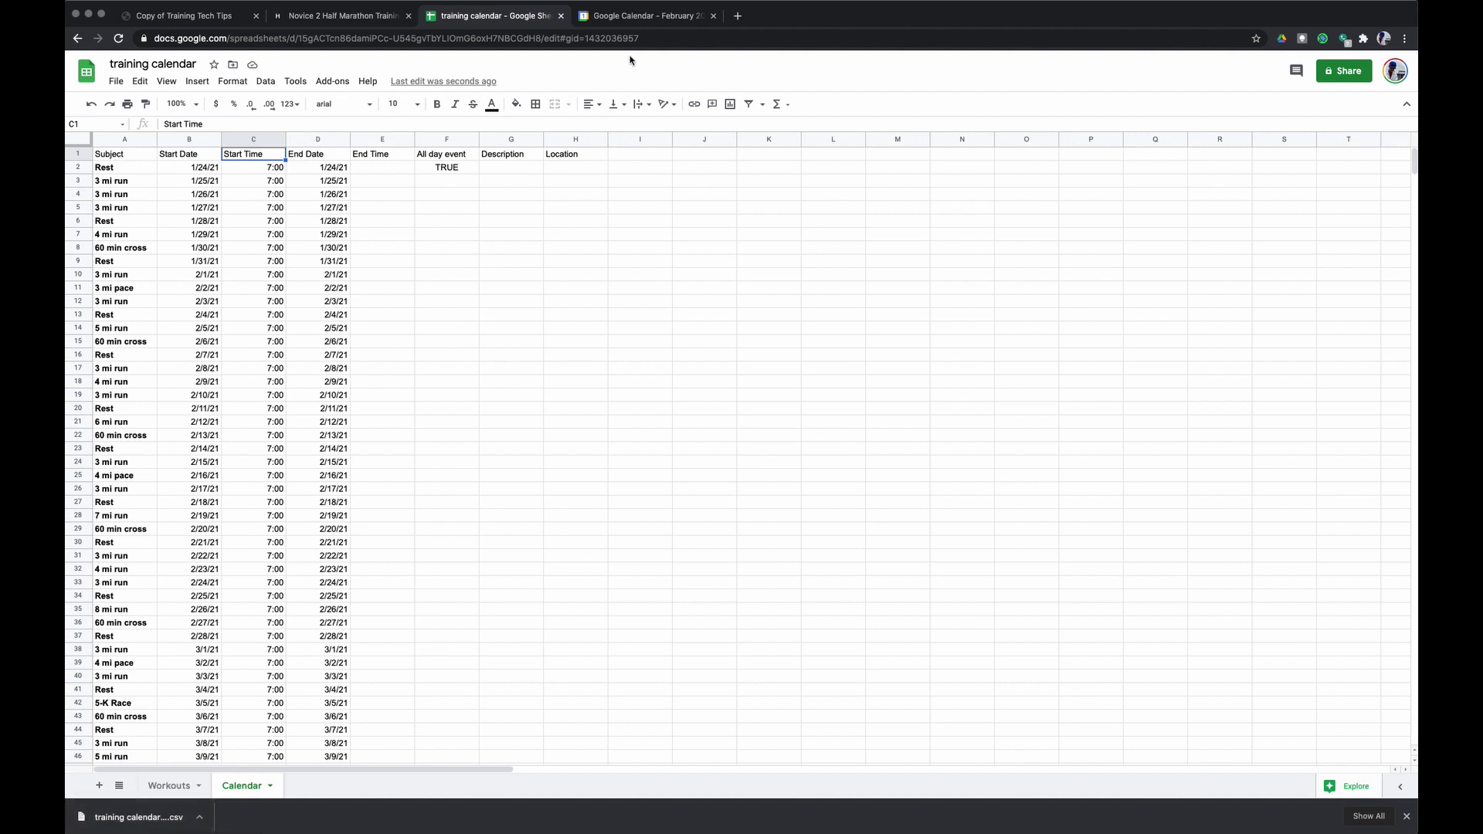
Switch to Google Calendar, create a new calendar named Training, and open its settings.
left_click(657, 15)
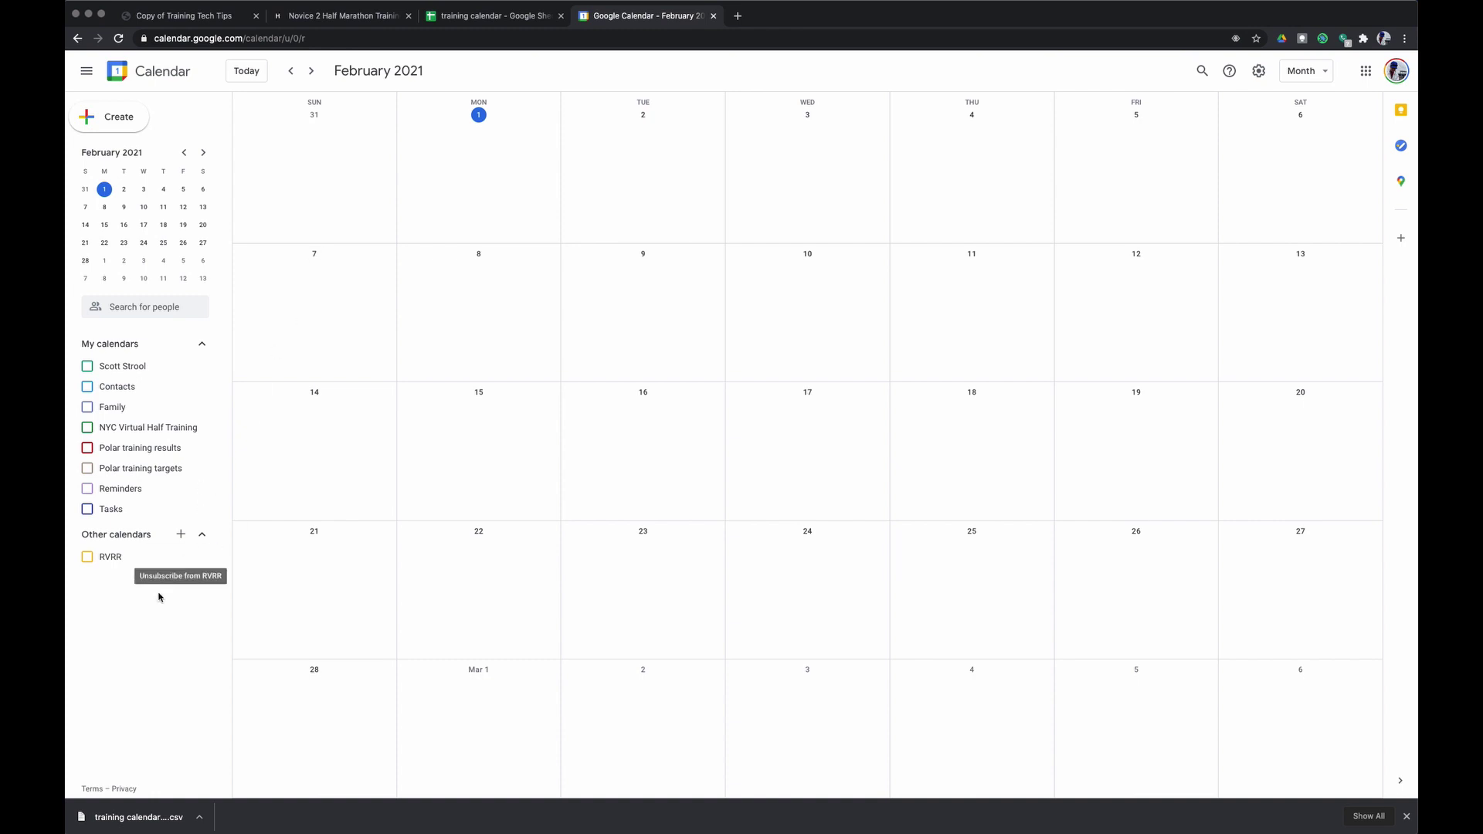
left_click(182, 536)
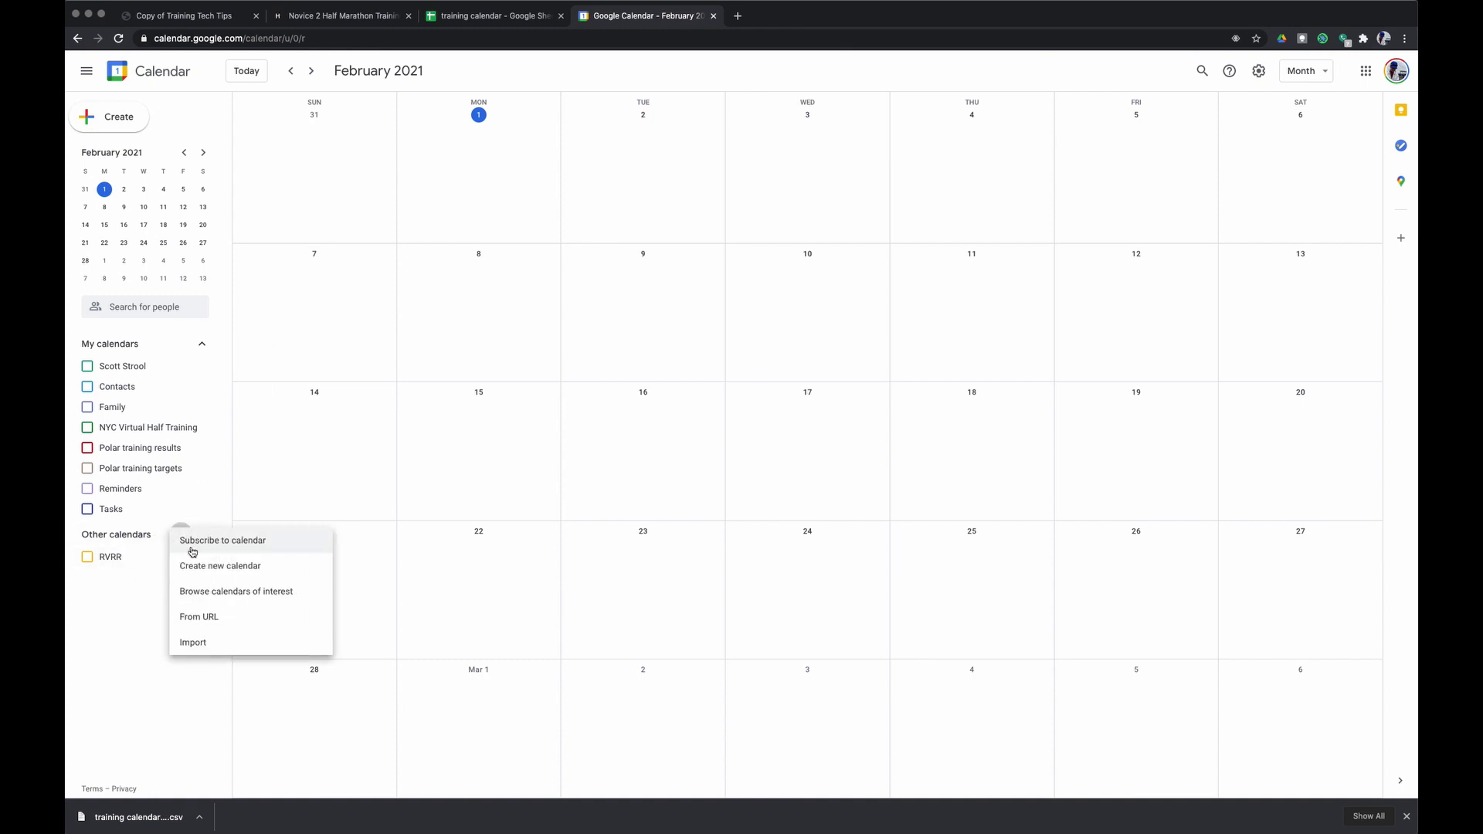
left_click(232, 566)
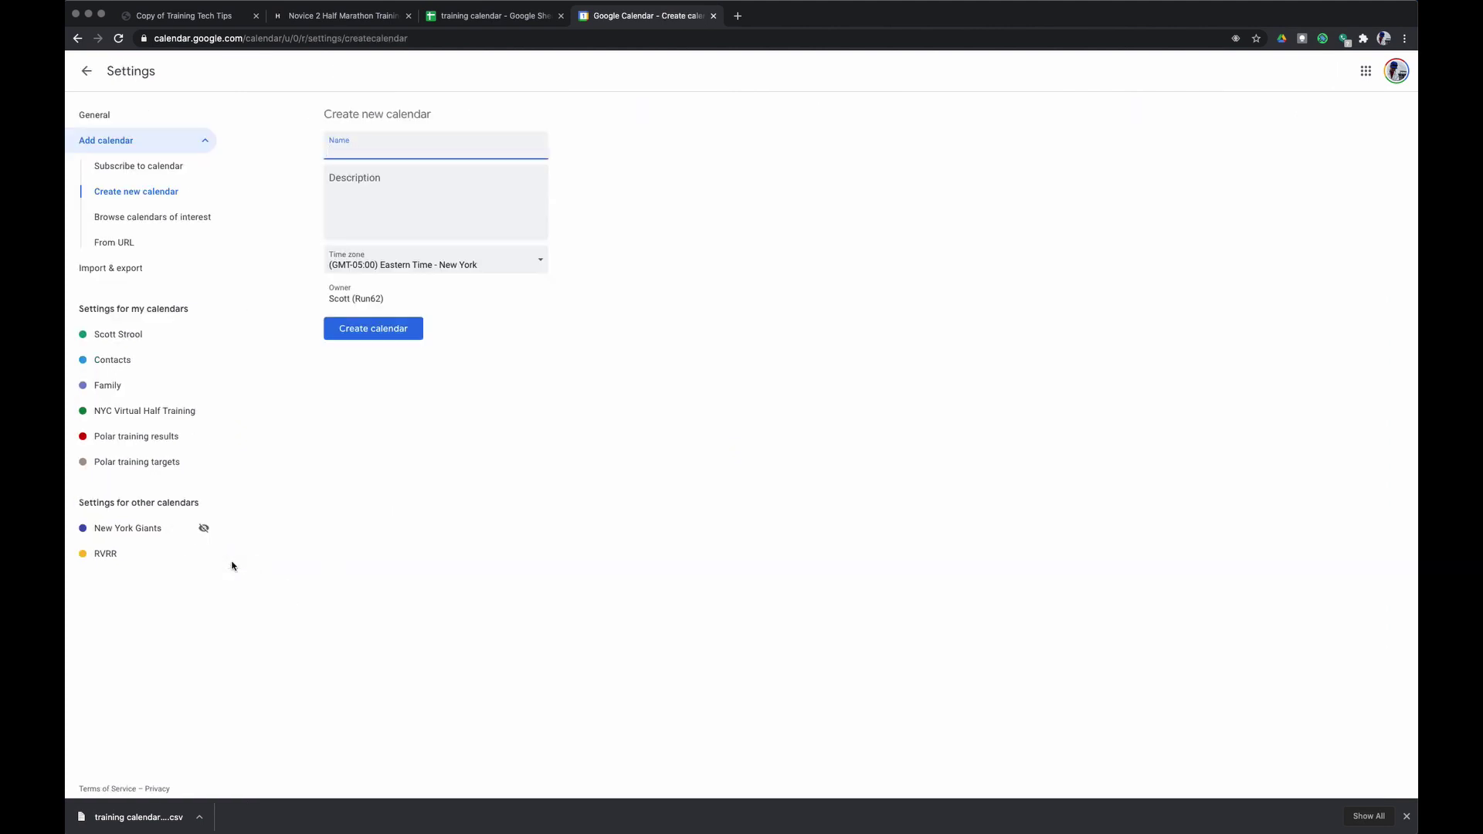
type("Training")
left_click(396, 330)
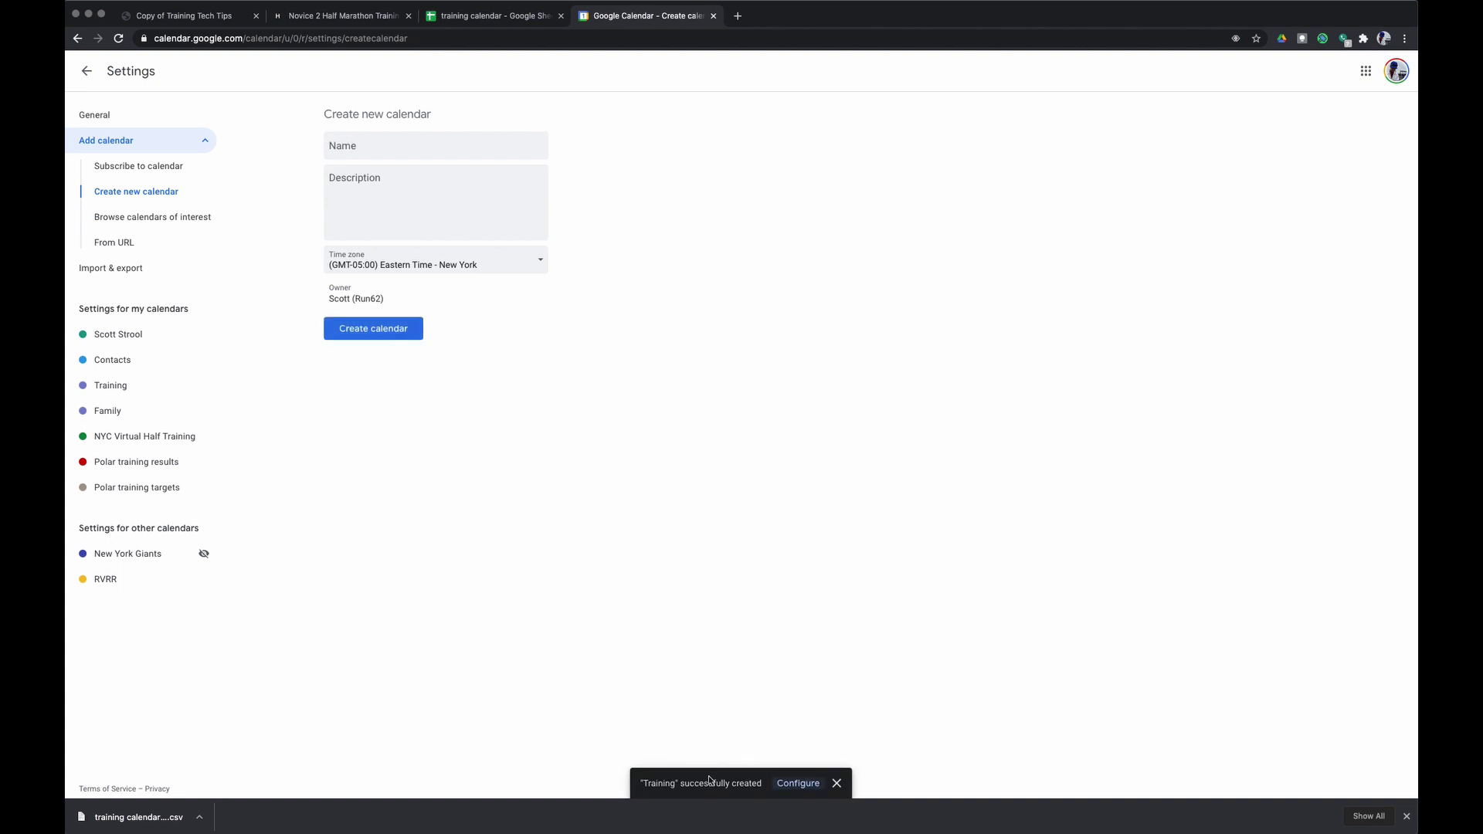
left_click(800, 785)
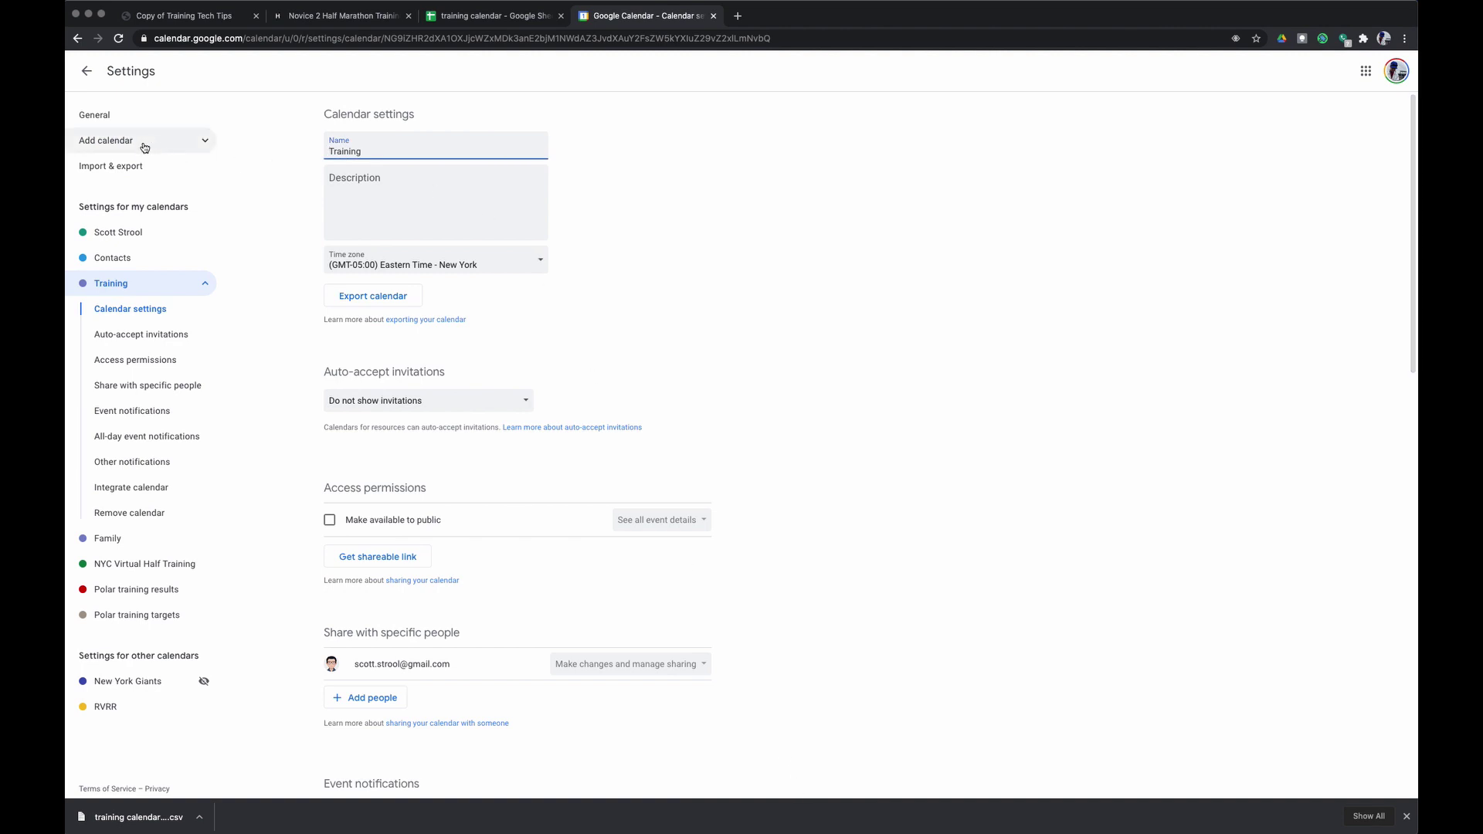
Open the calendar import settings and choose training calendar - Calendar.csv from Downloads as the file to import.
left_click(109, 167)
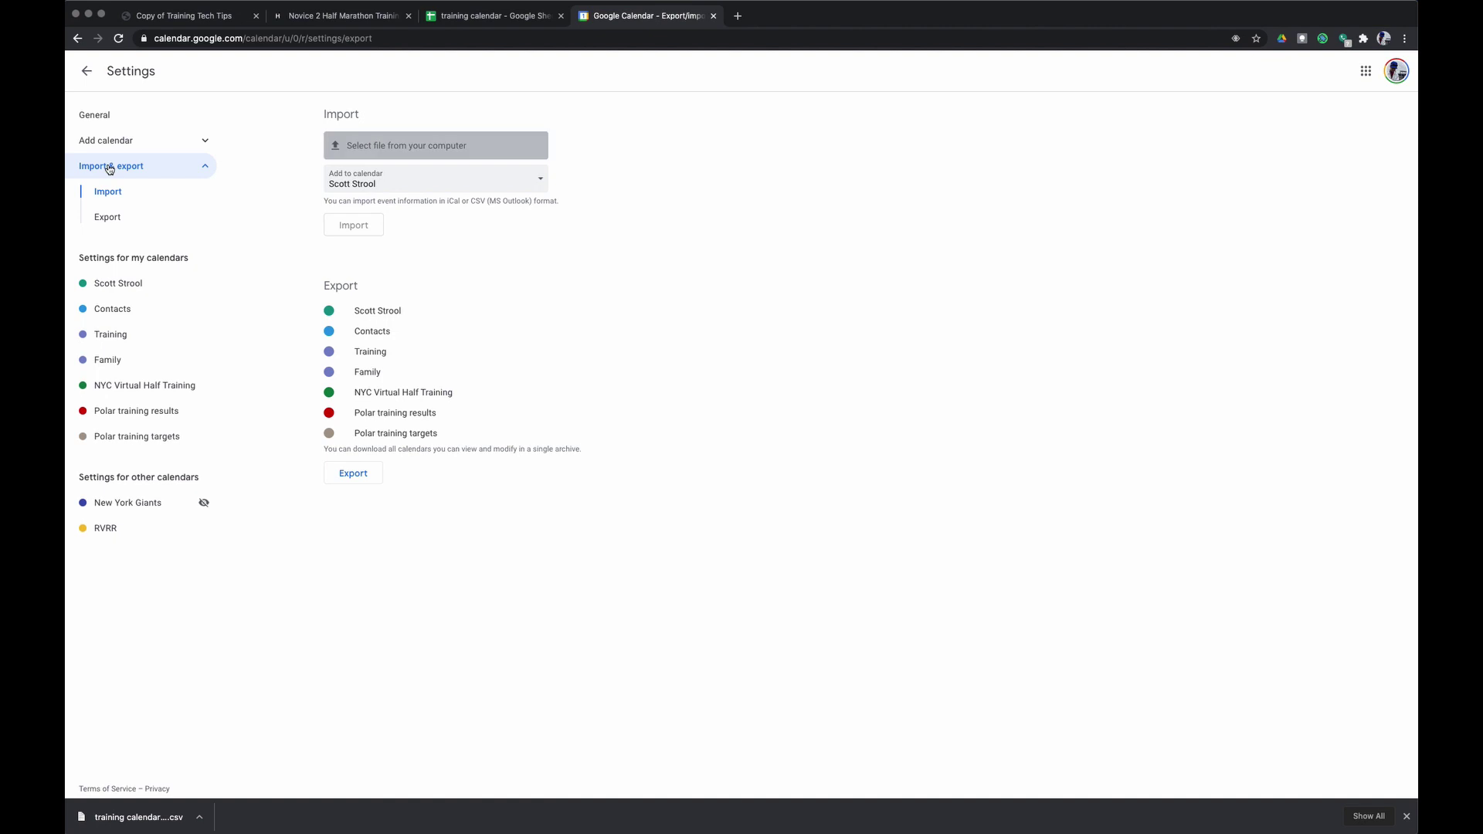
left_click(387, 145)
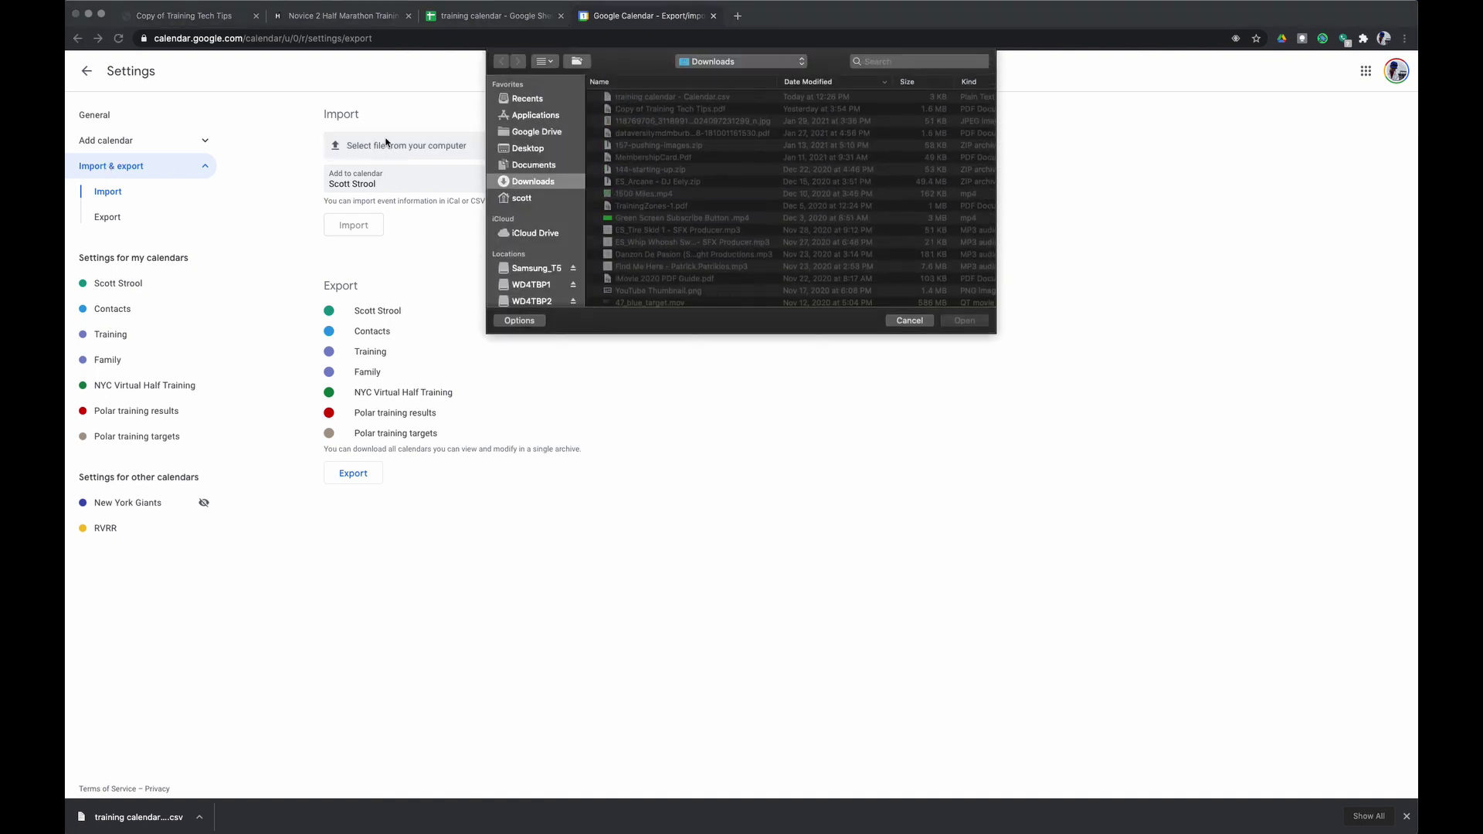
left_click(662, 98)
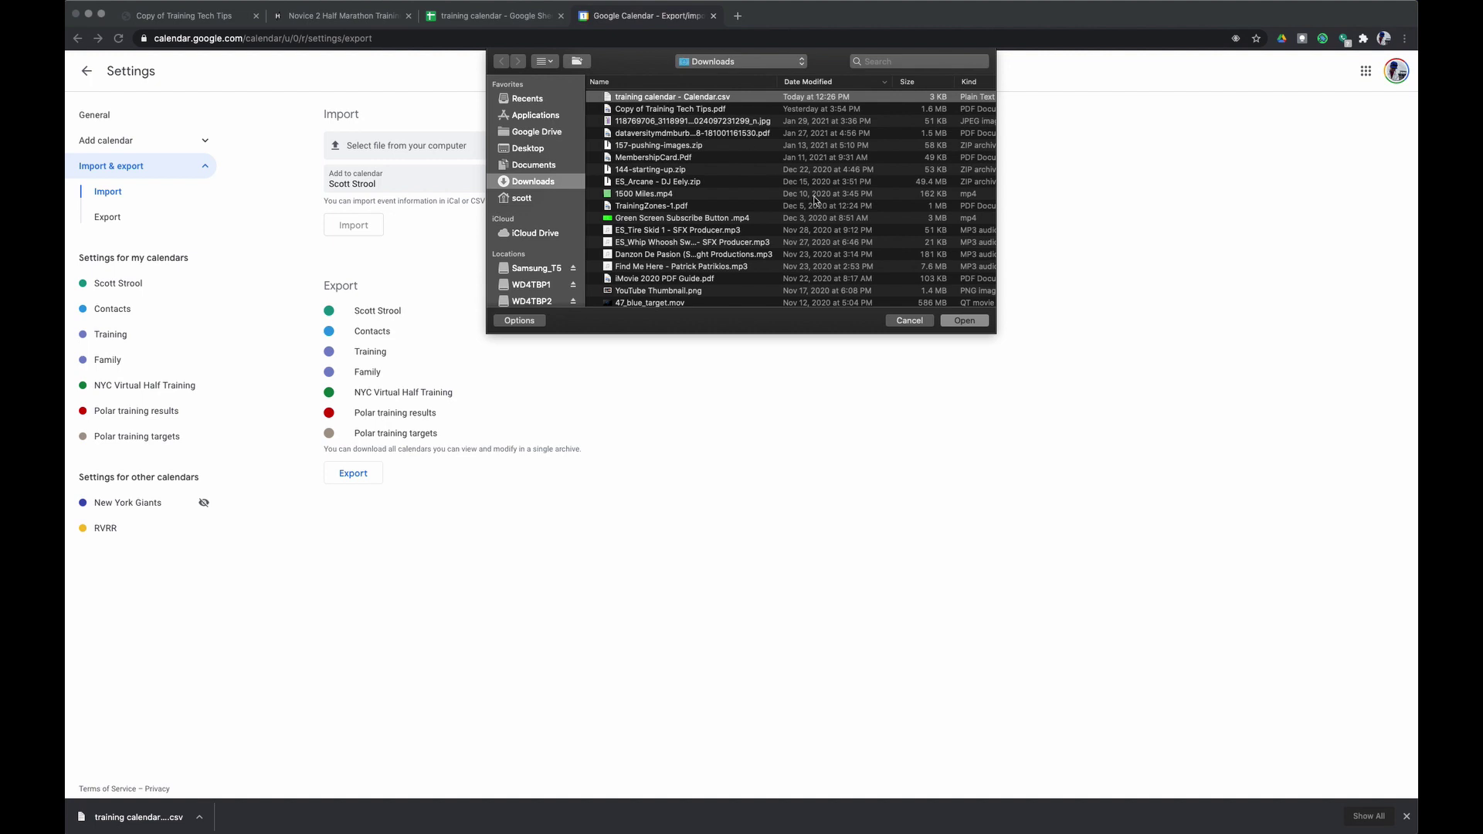
left_click(973, 322)
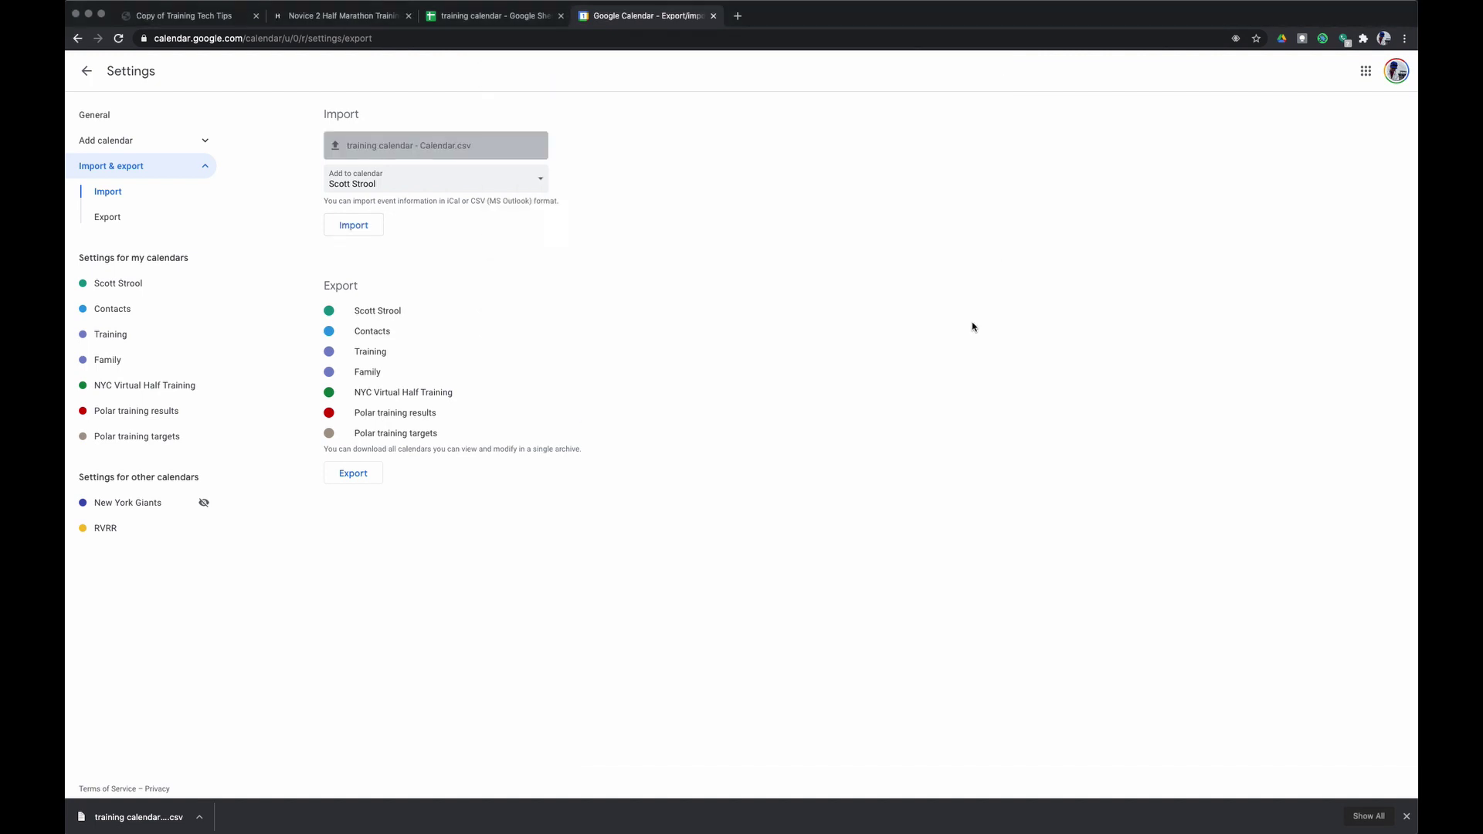
Set Training as the destination calendar and import the events from the selected CSV file.
left_click(535, 181)
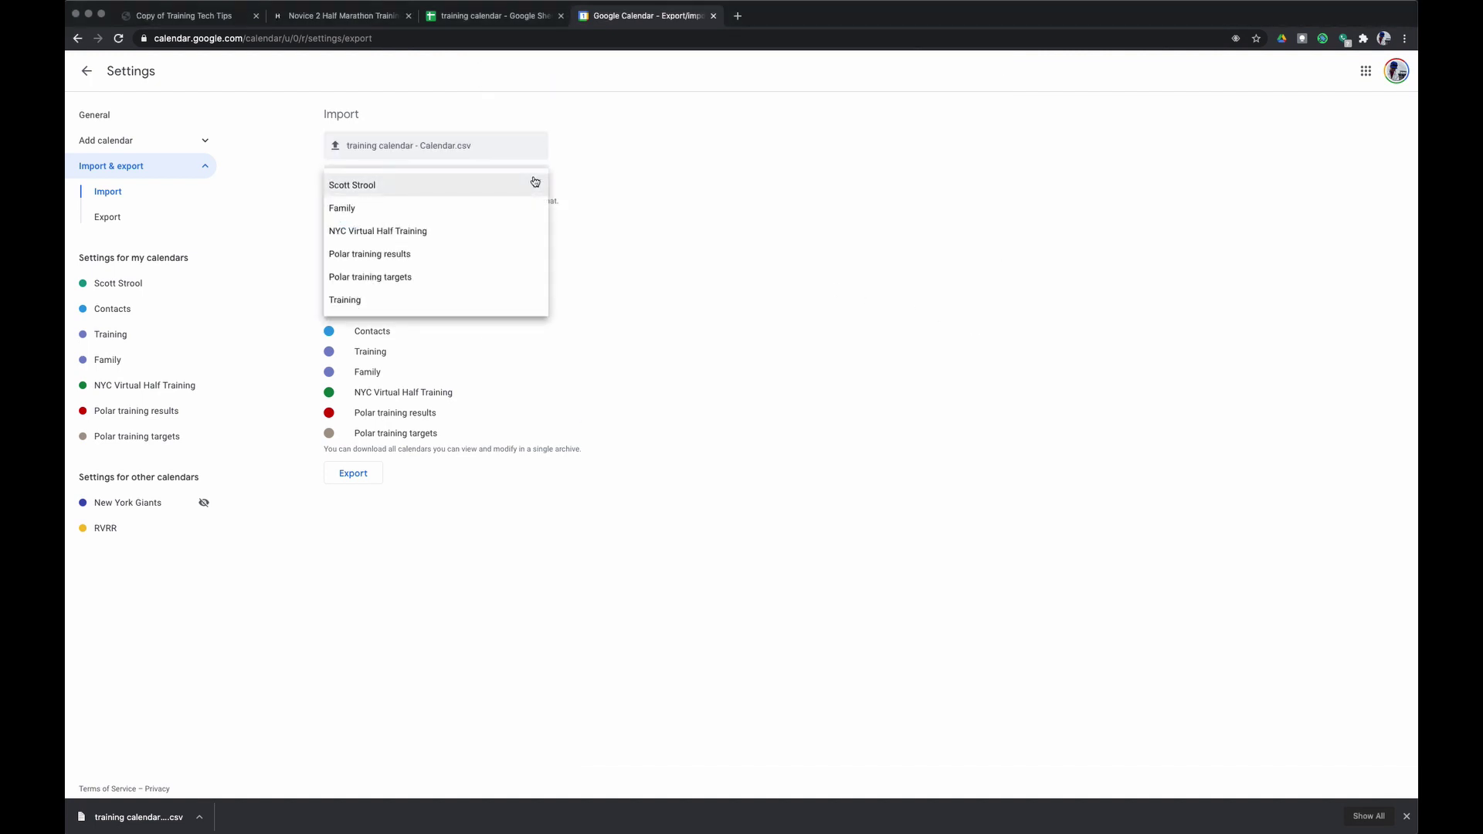
left_click(368, 303)
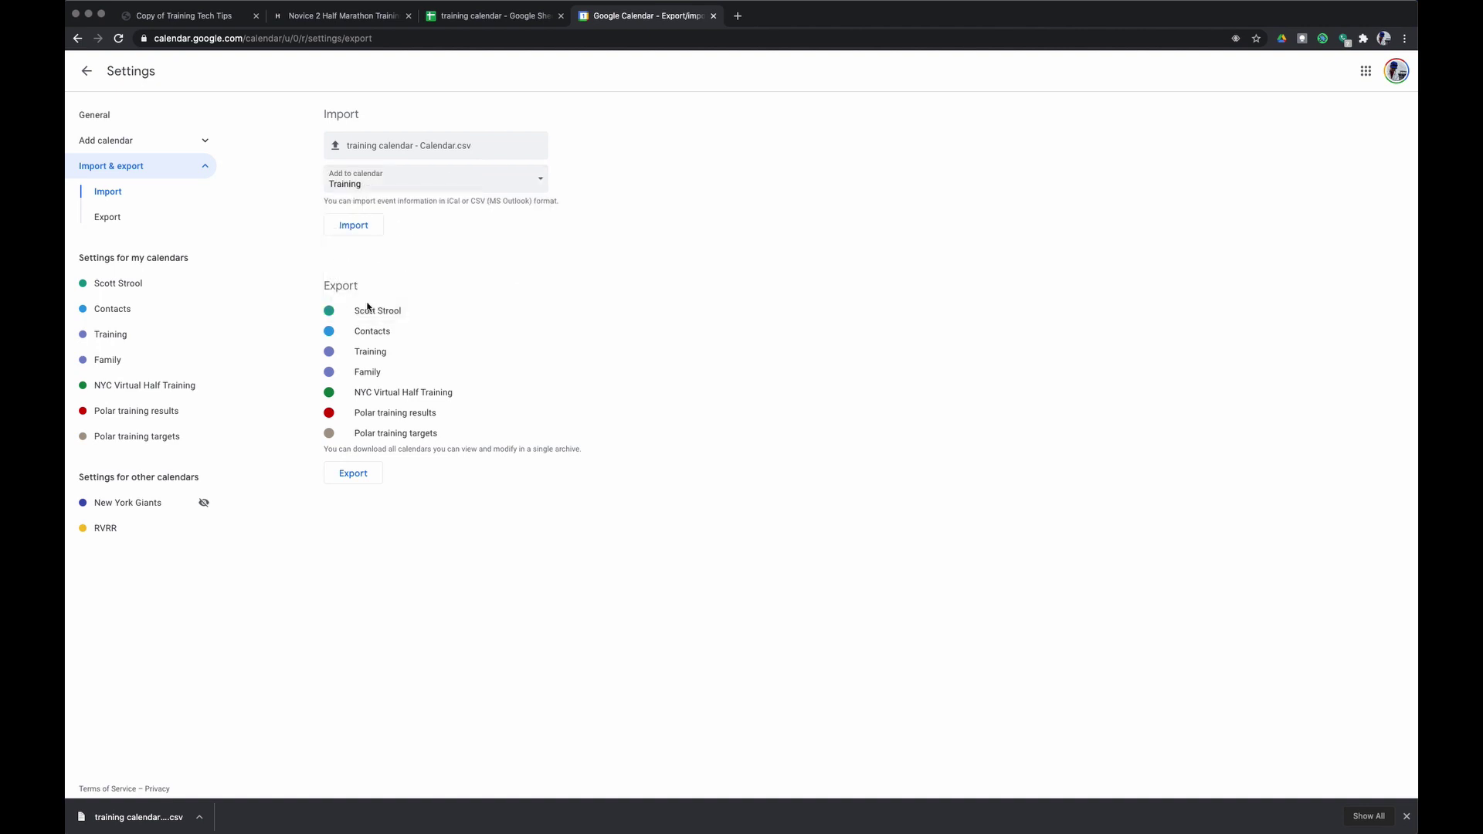
left_click(353, 232)
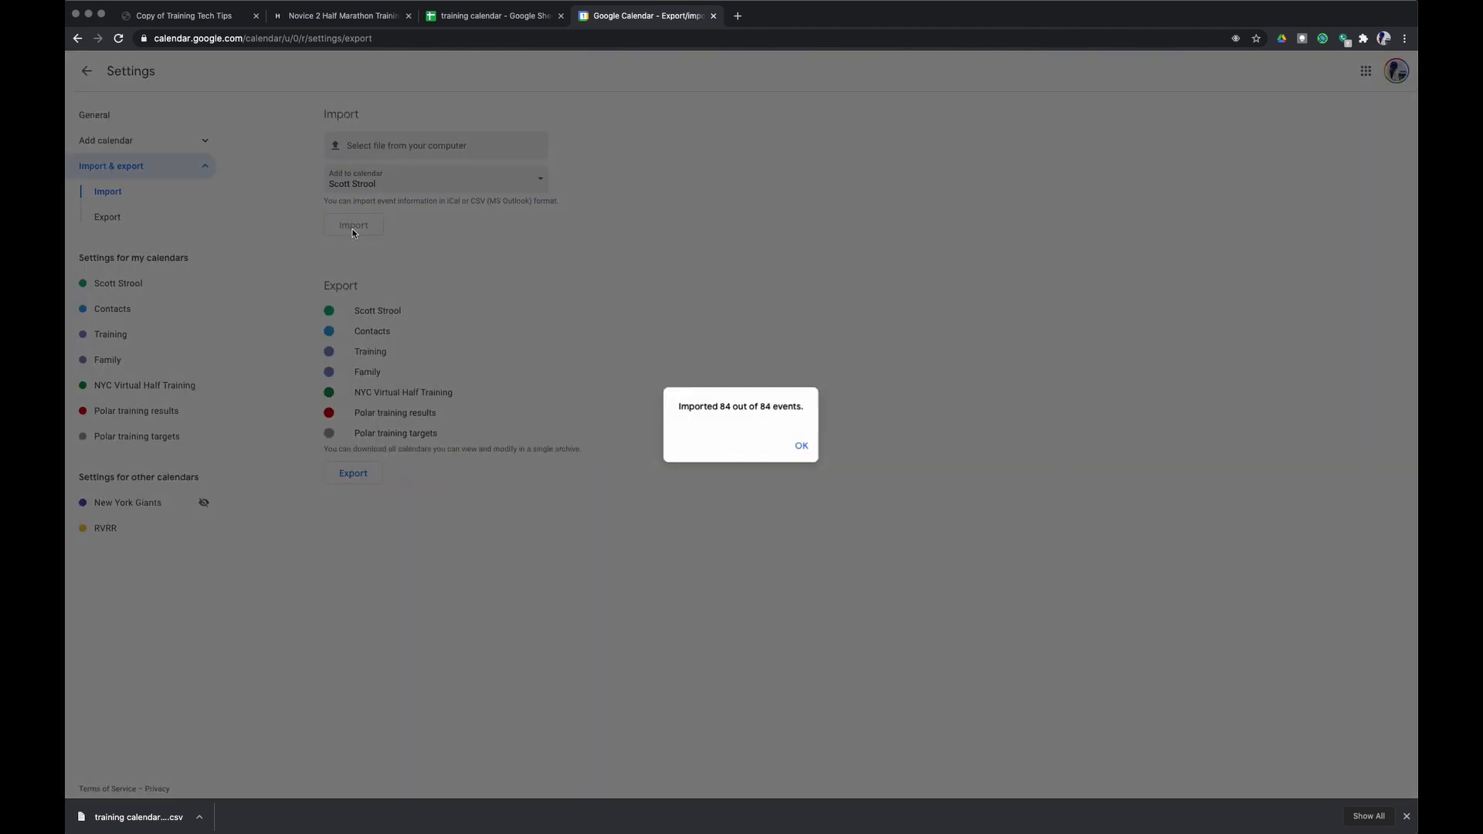
left_click(802, 447)
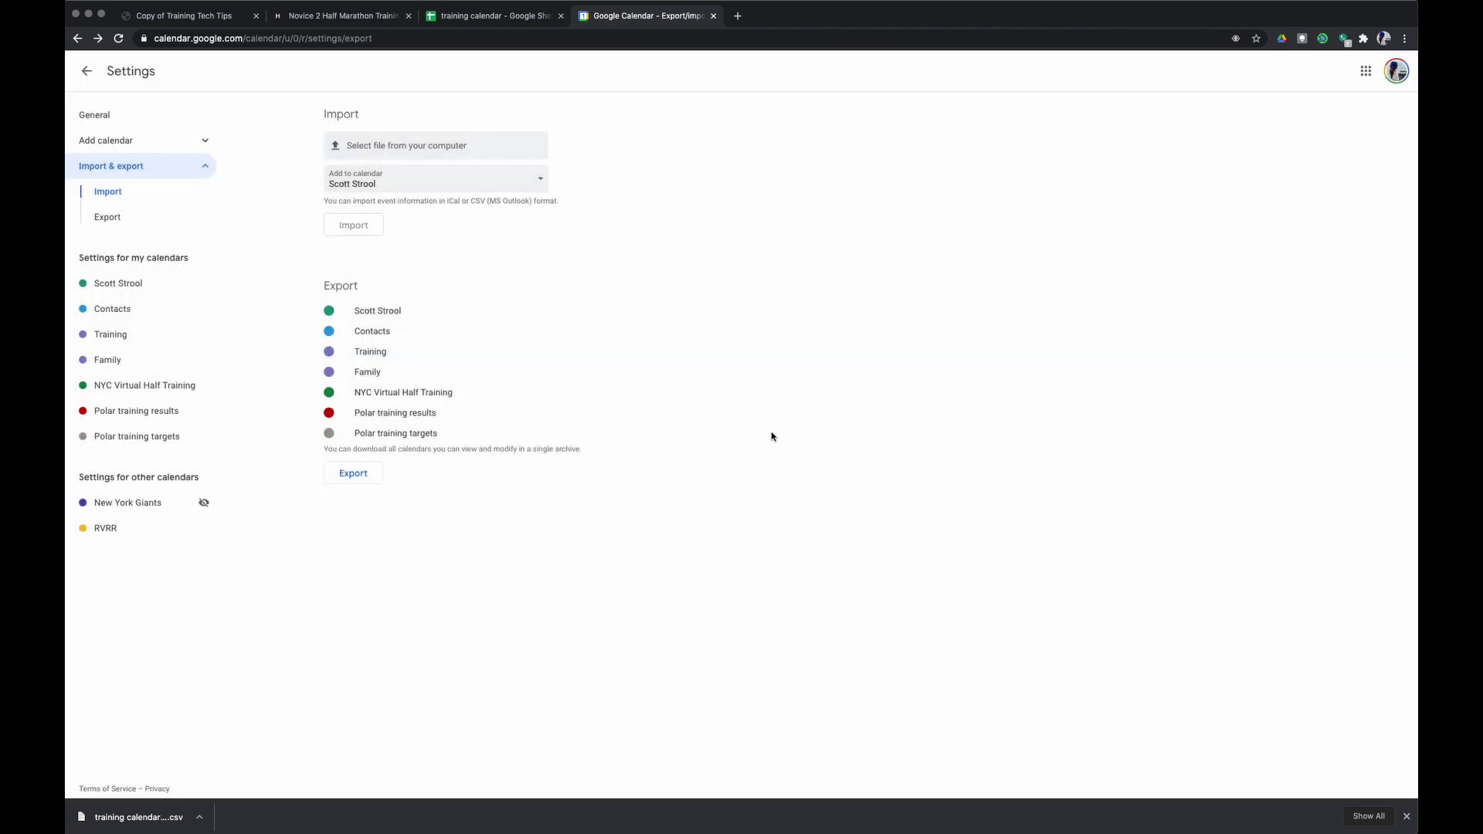
Return to the month view and review the imported Training events from February through April 2021, up to the Half Marathon.
left_click(89, 74)
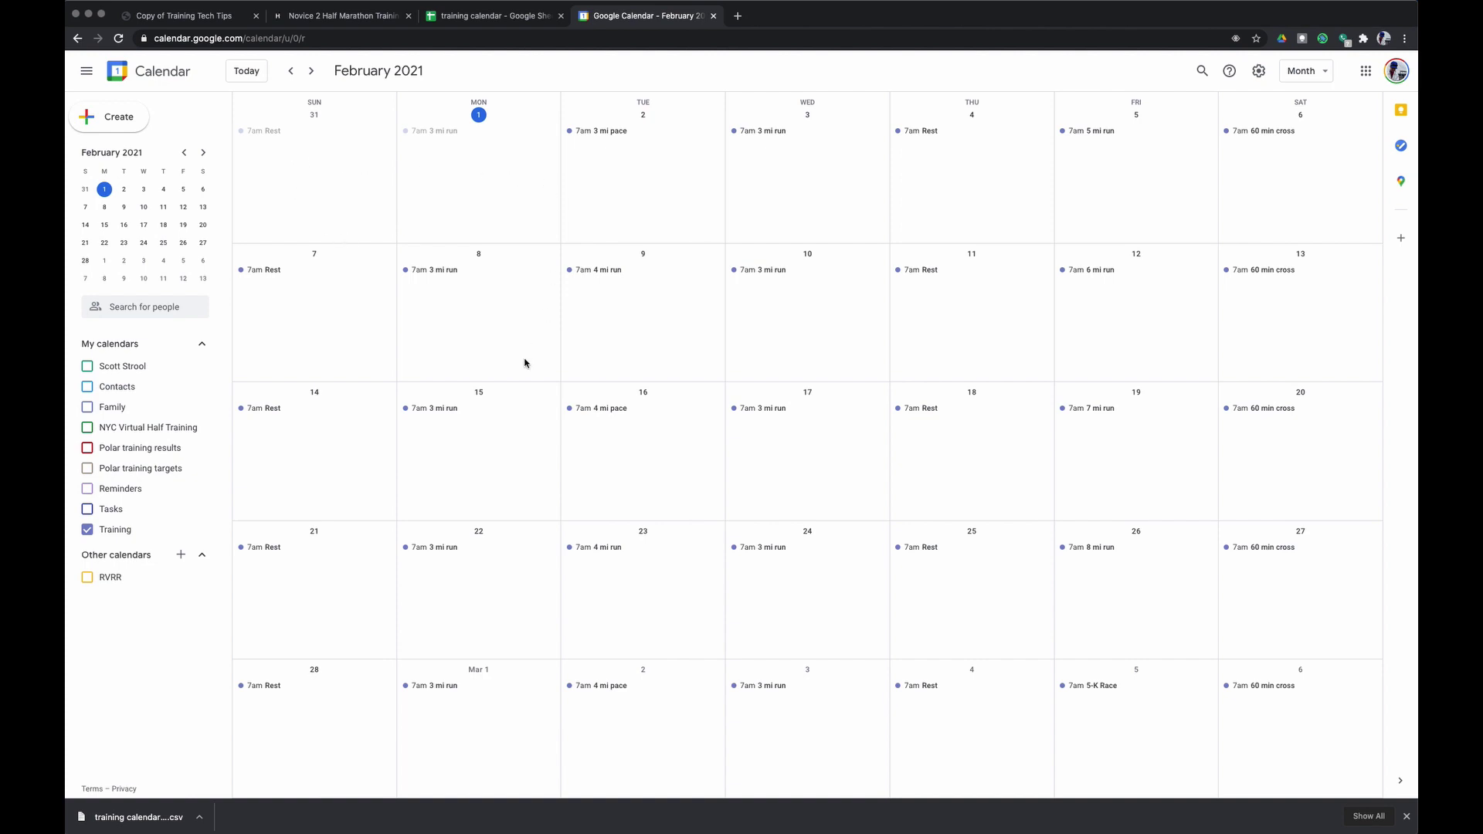
left_click(488, 441)
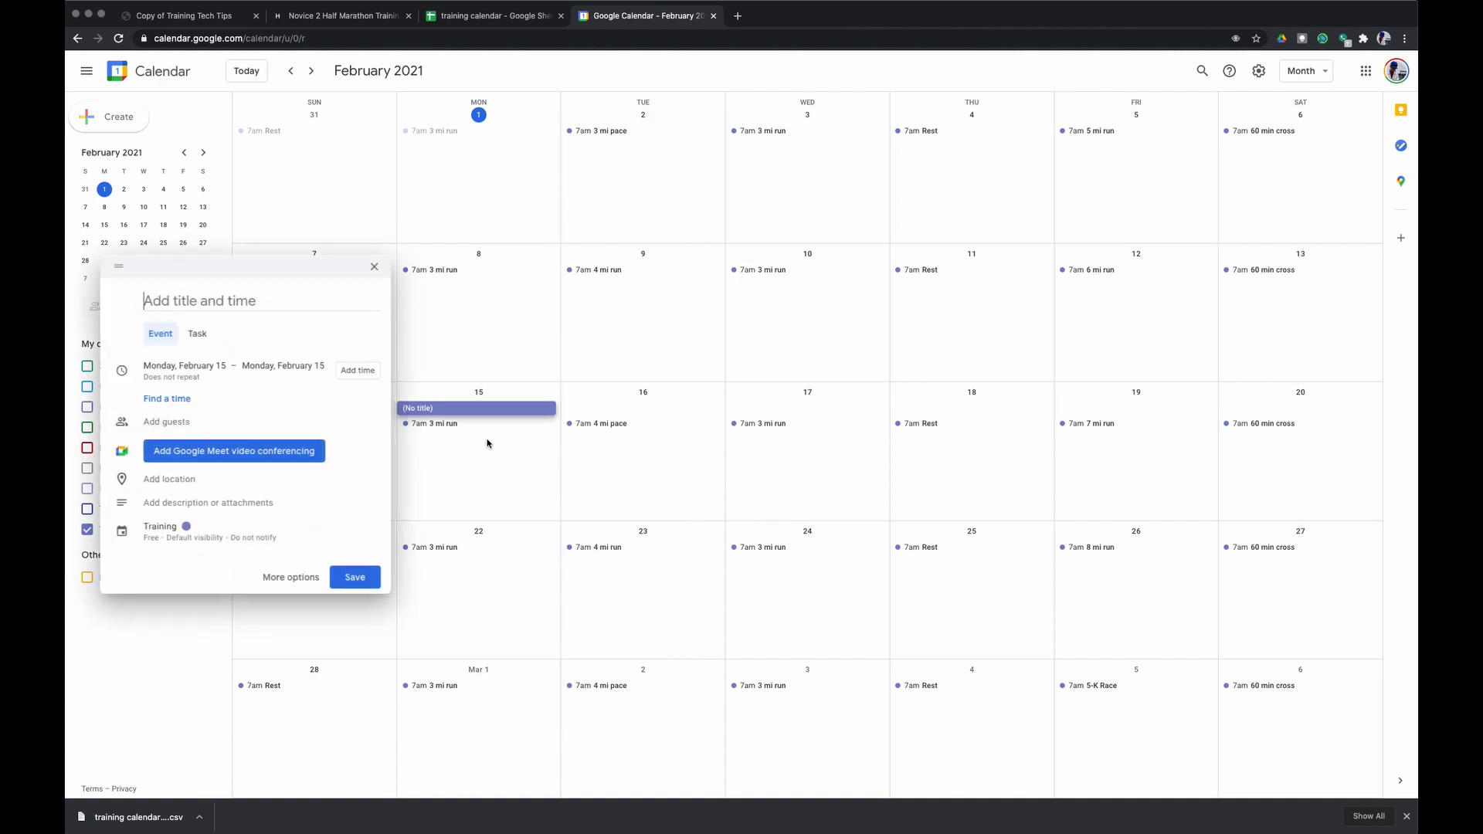
left_click(374, 268)
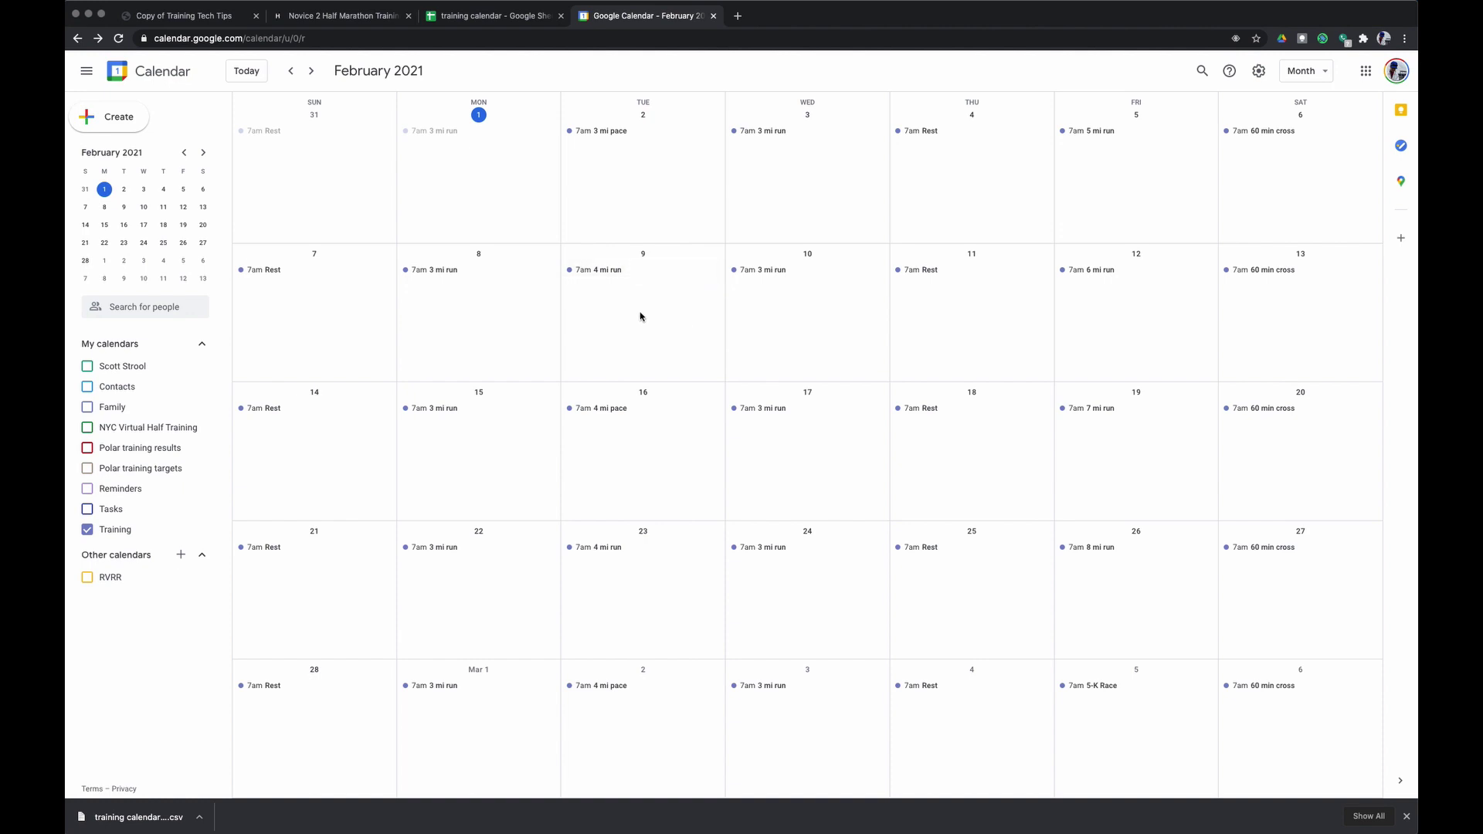
left_click(312, 71)
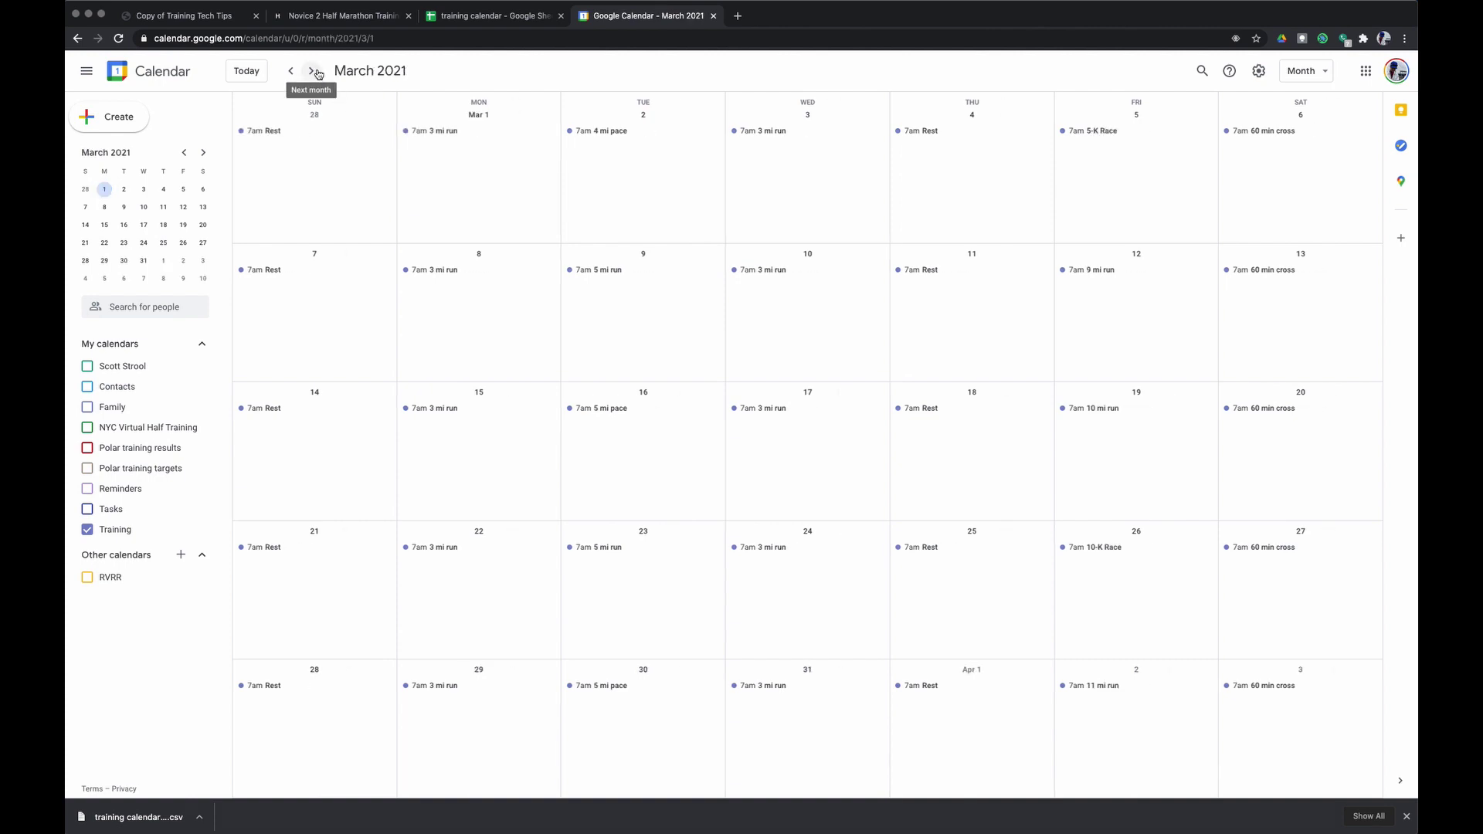
left_click(312, 71)
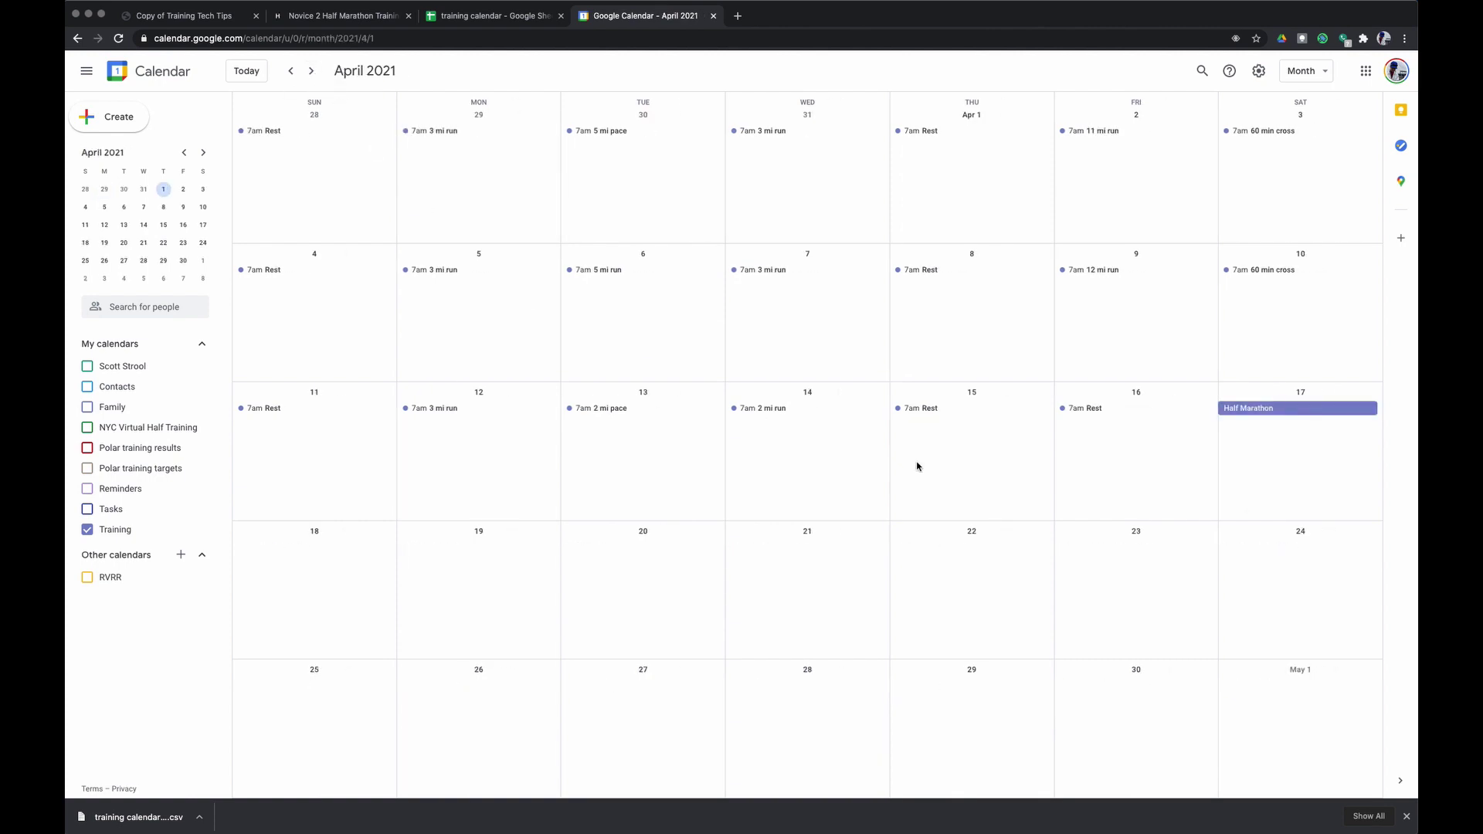
left_click(1291, 432)
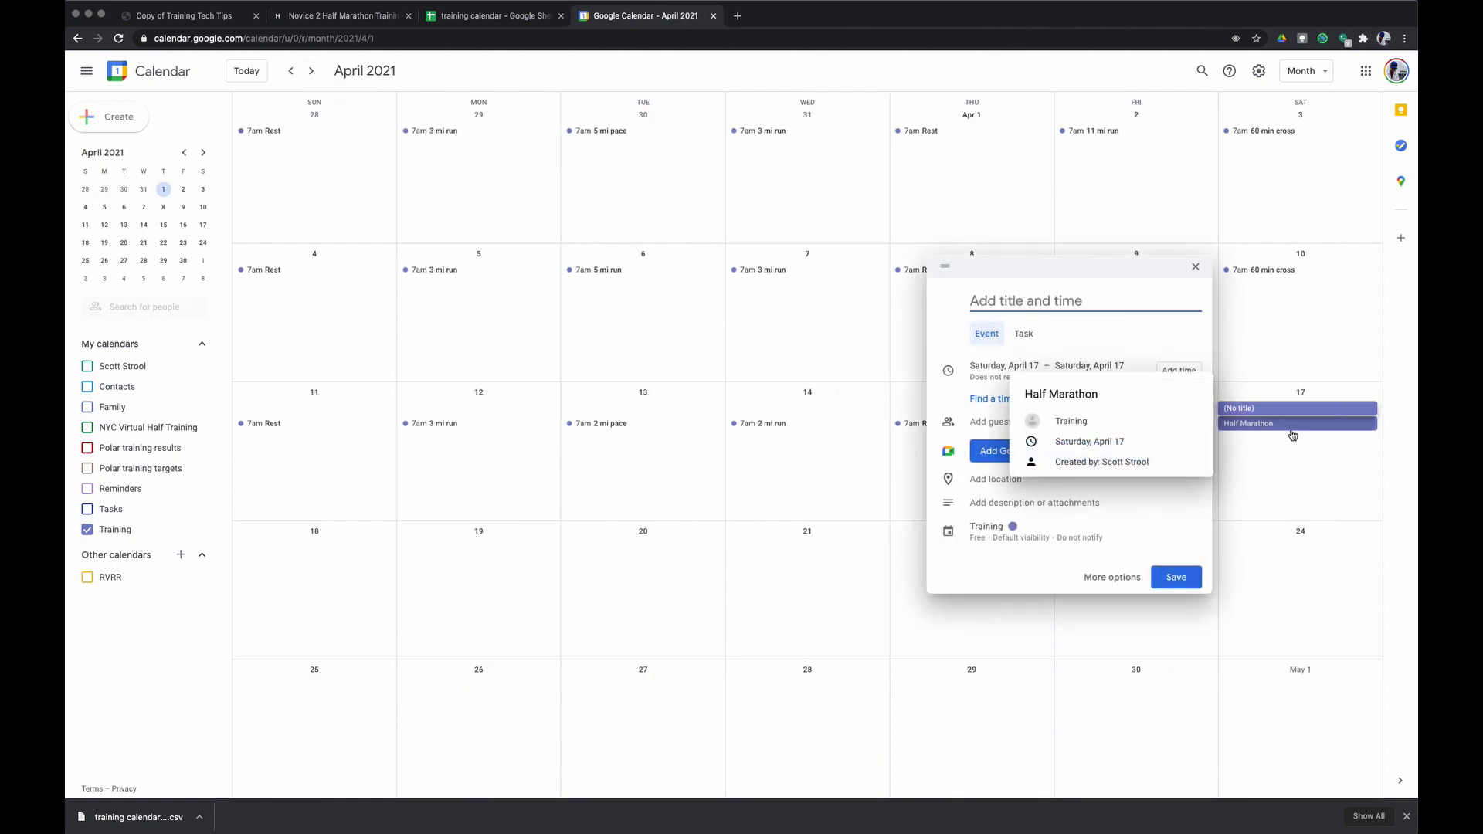